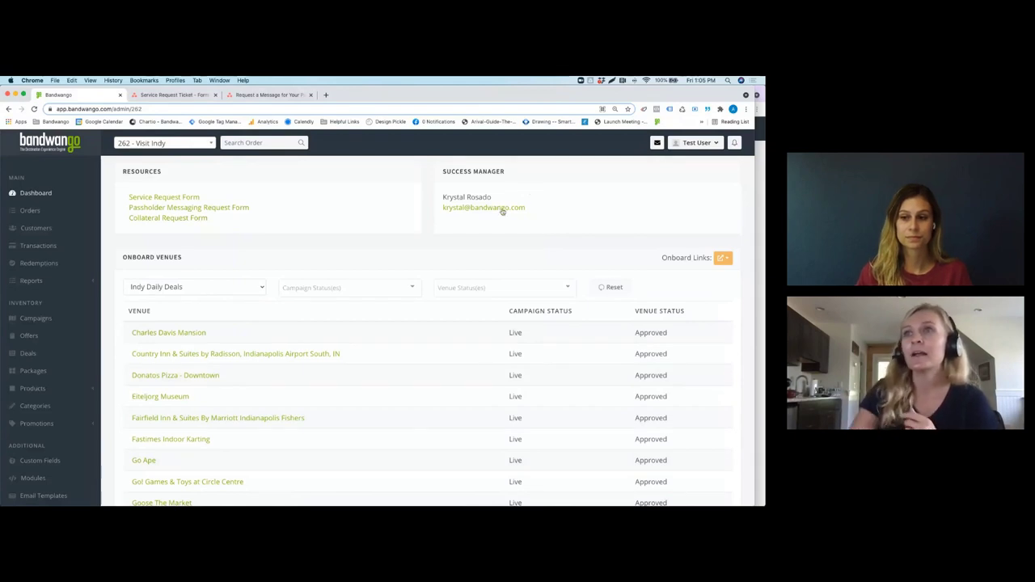
Review the Onboard Venues list with its campaign and venue statuses, and look through the campaigns available for filtering it
scroll(397, 256, down, 2)
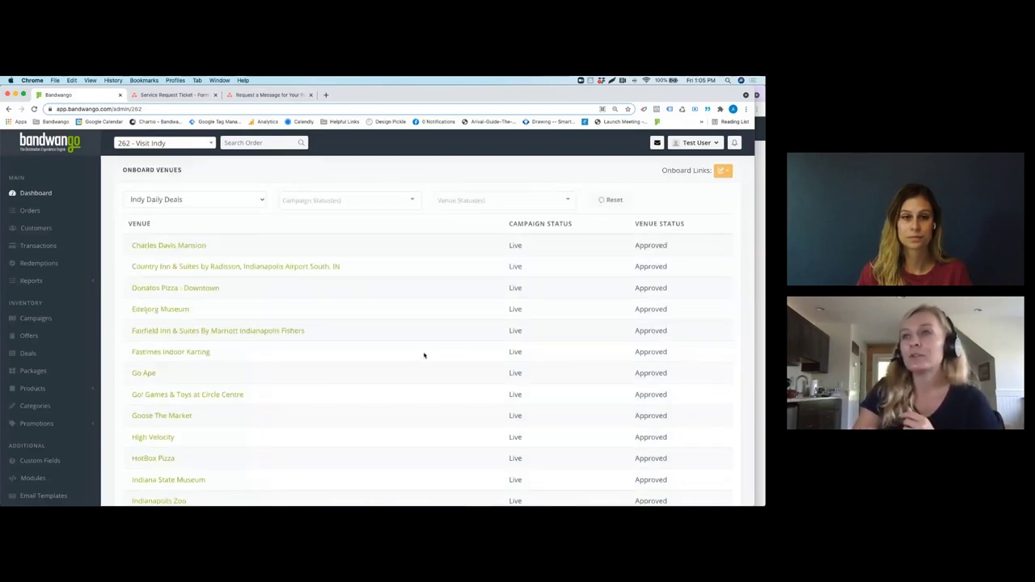
scroll(423, 354, up, 1)
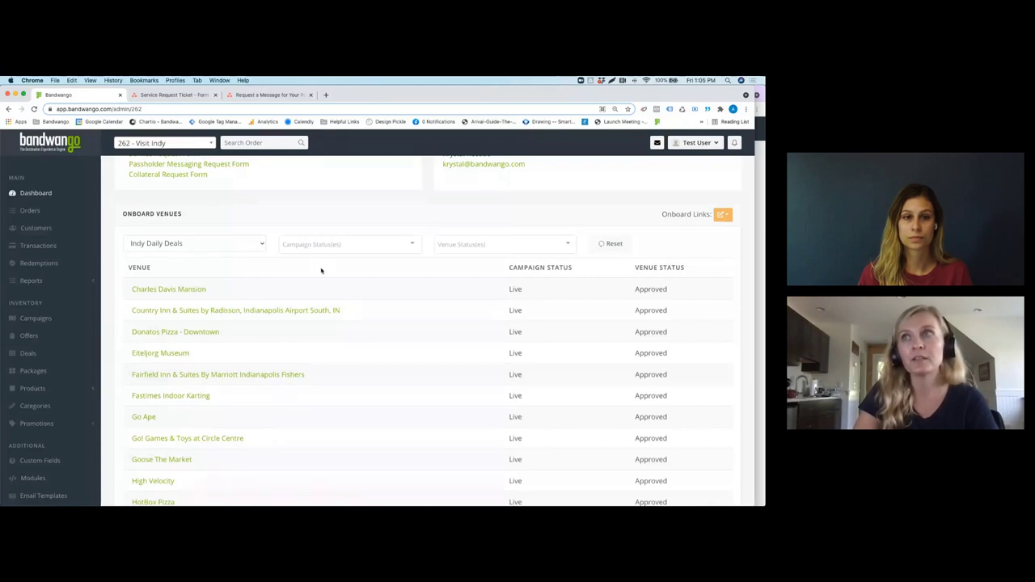
scroll(321, 271, up, 1)
scroll(321, 272, down, 2)
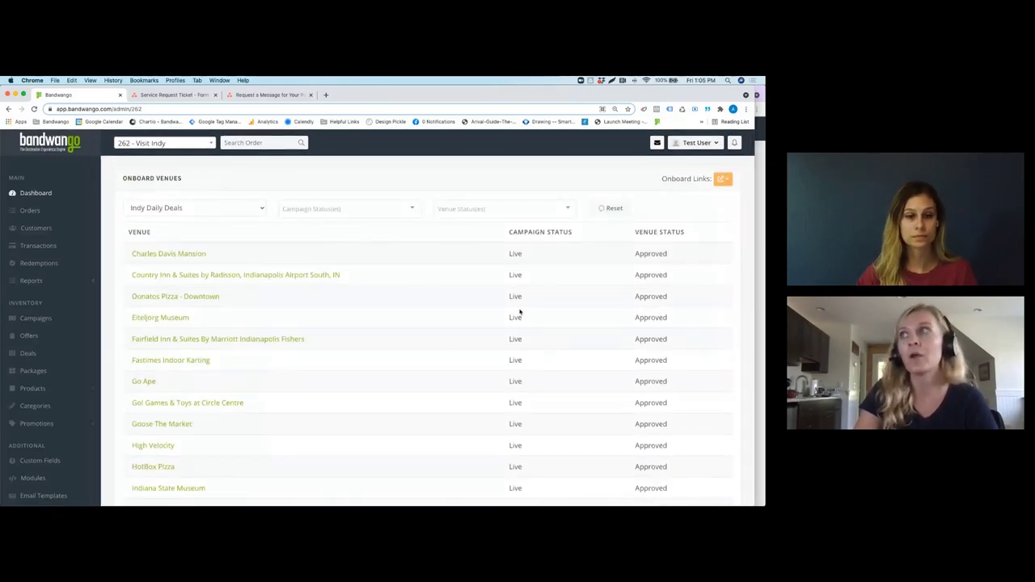
click(244, 209)
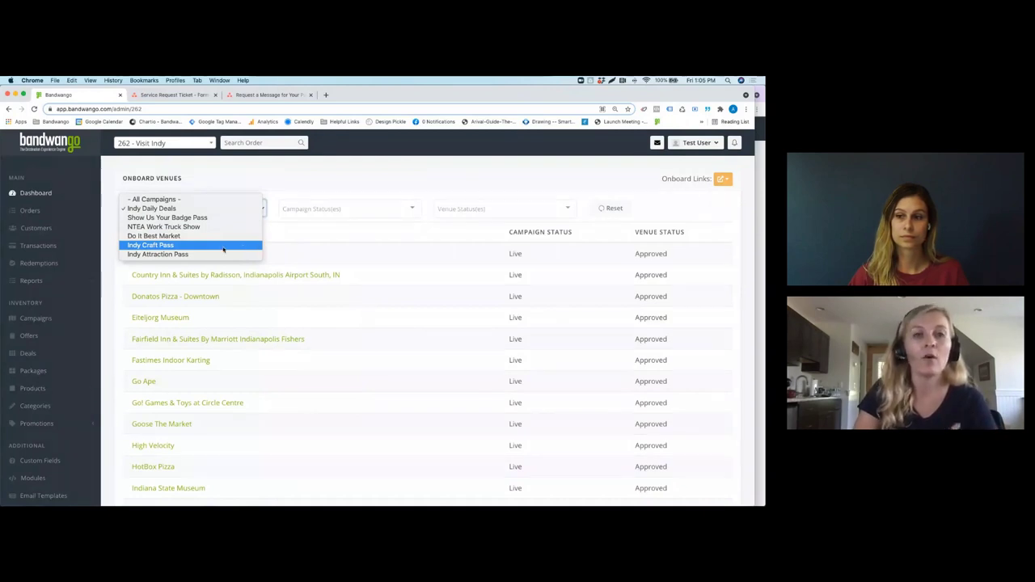
click(439, 266)
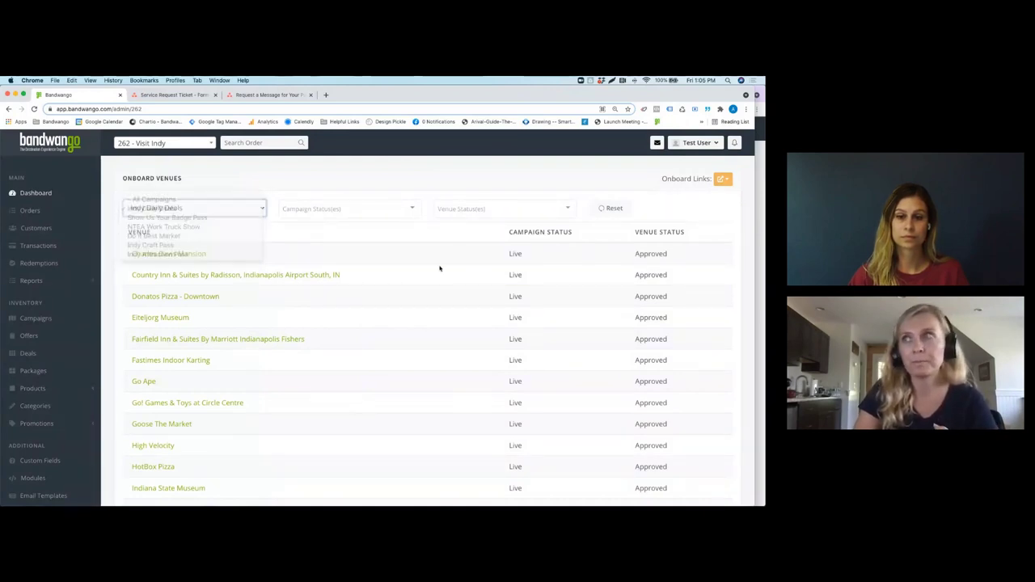
scroll(444, 247, up, 2)
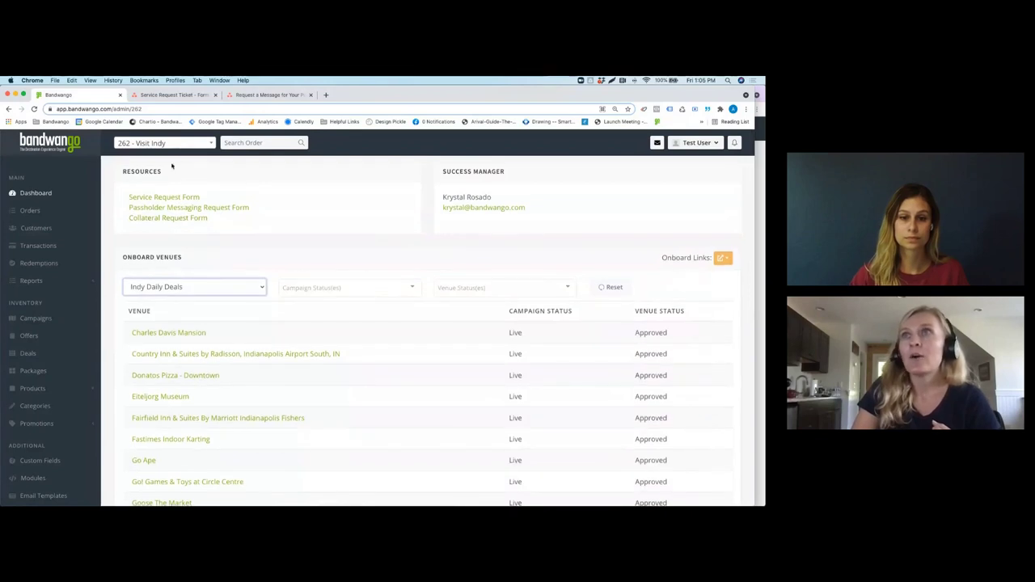
Switch to the Service Request Ticket form and review its fields from organization name through the request deadline
click(181, 95)
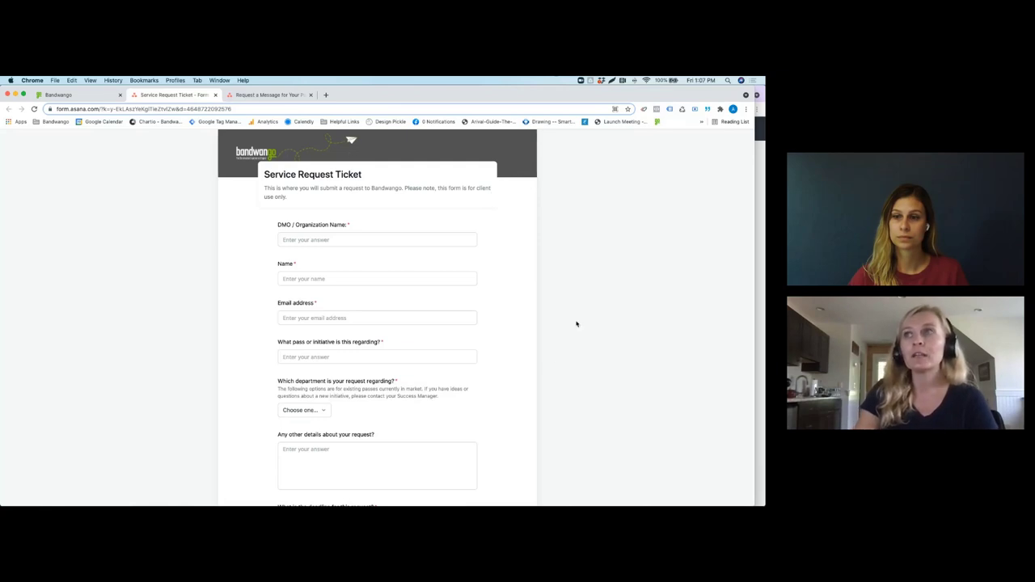
scroll(567, 321, down, 2)
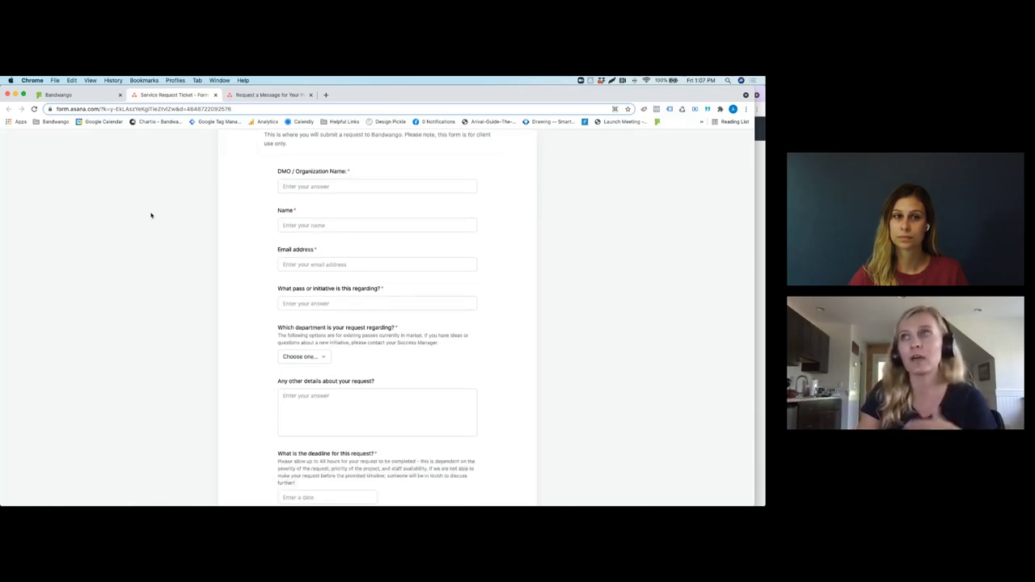
scroll(280, 247, down, 1)
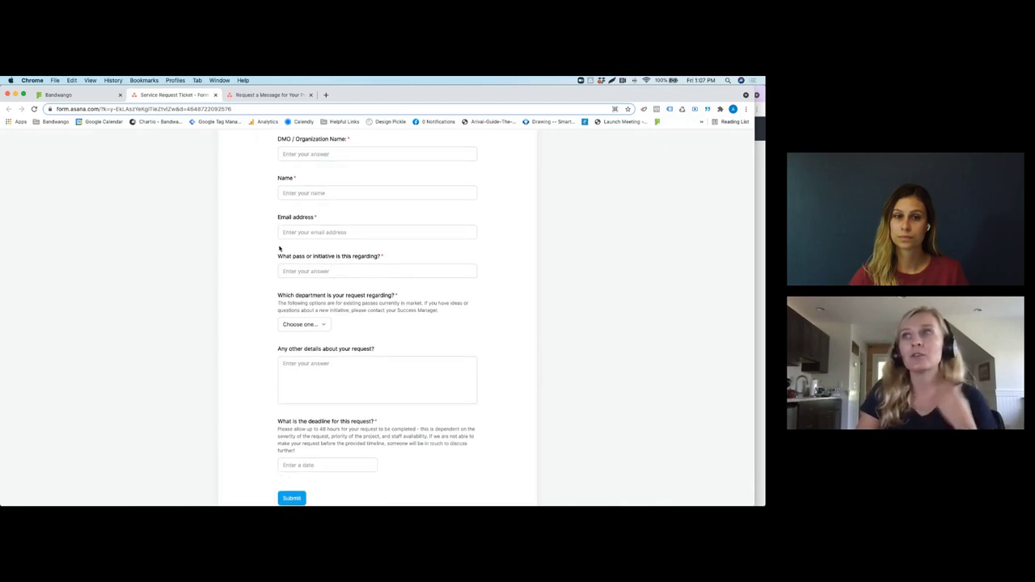
scroll(280, 248, down, 2)
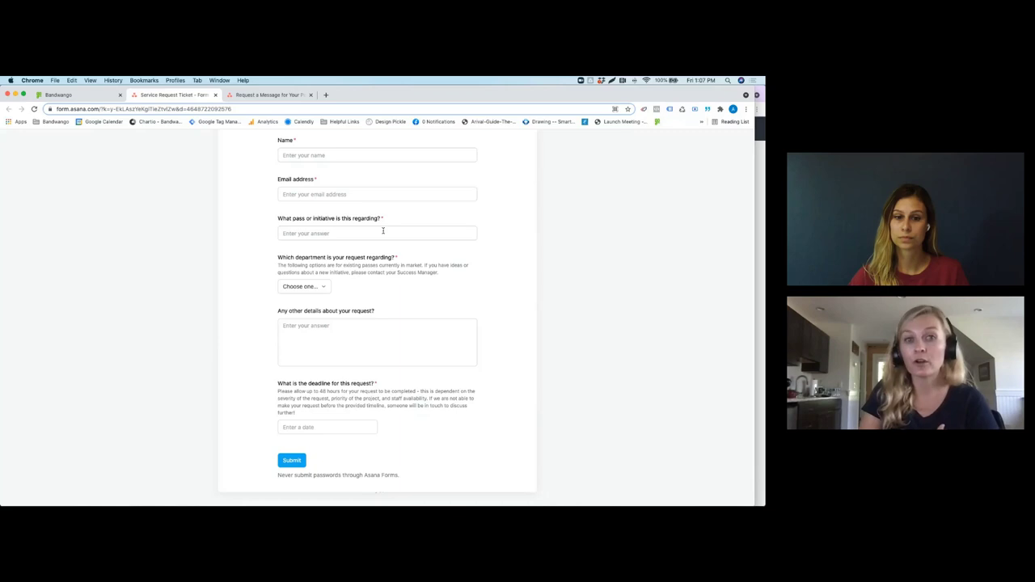
scroll(312, 272, down, 1)
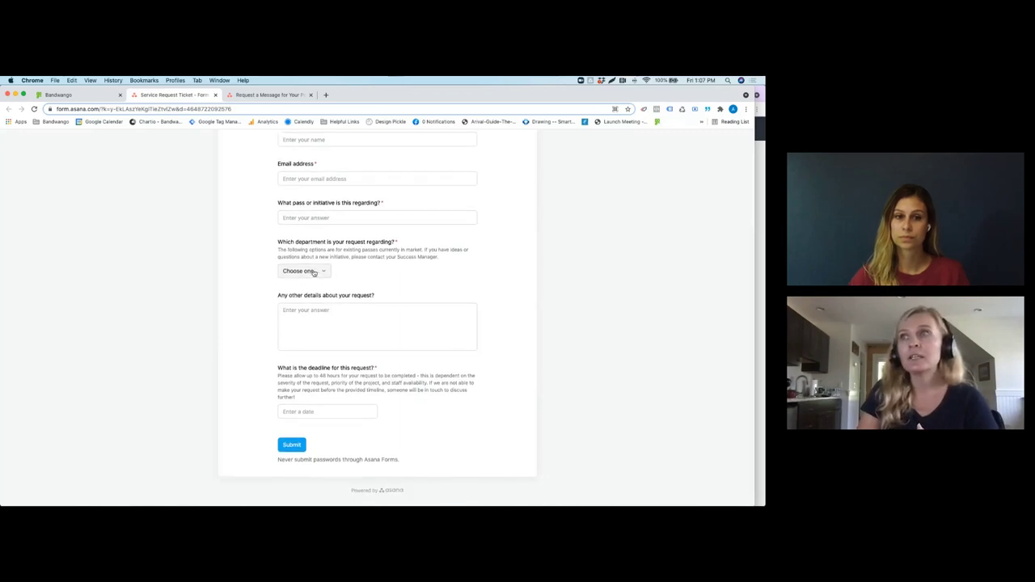
Choose Services + Buildout as the request's department and Mobile Pass Update(s) as what to do
click(314, 272)
click(328, 310)
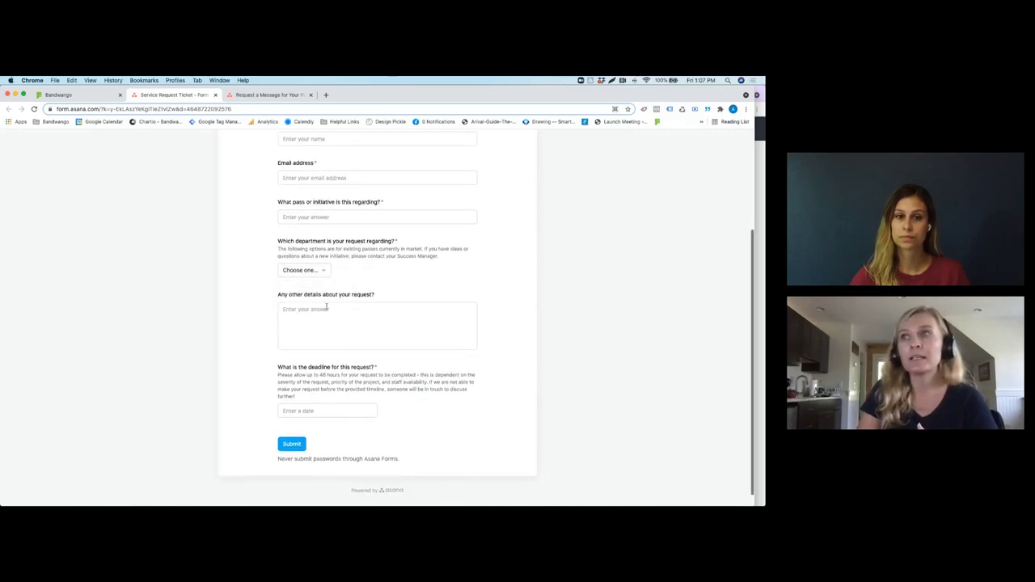
click(322, 273)
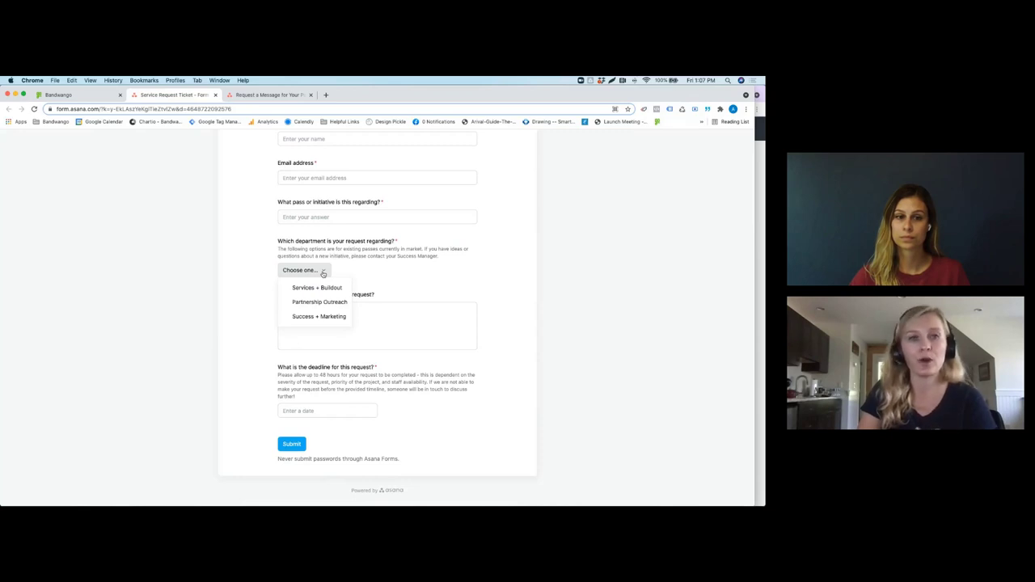
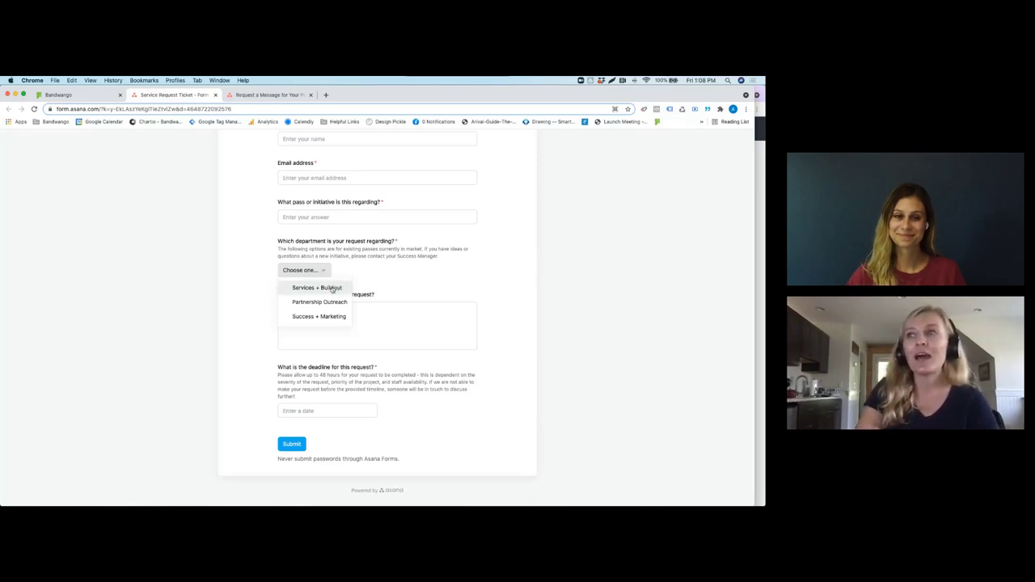
click(331, 288)
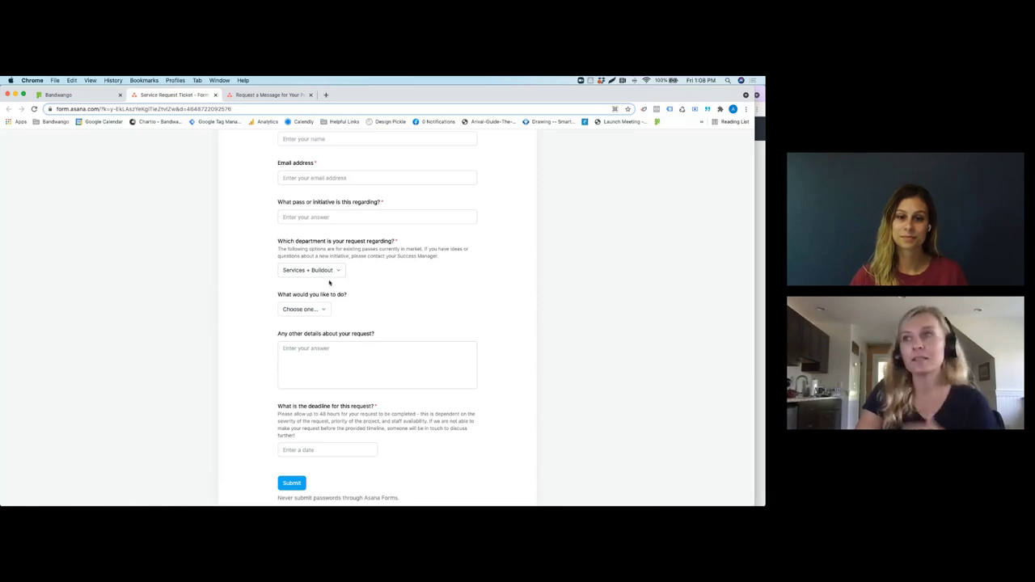
click(320, 310)
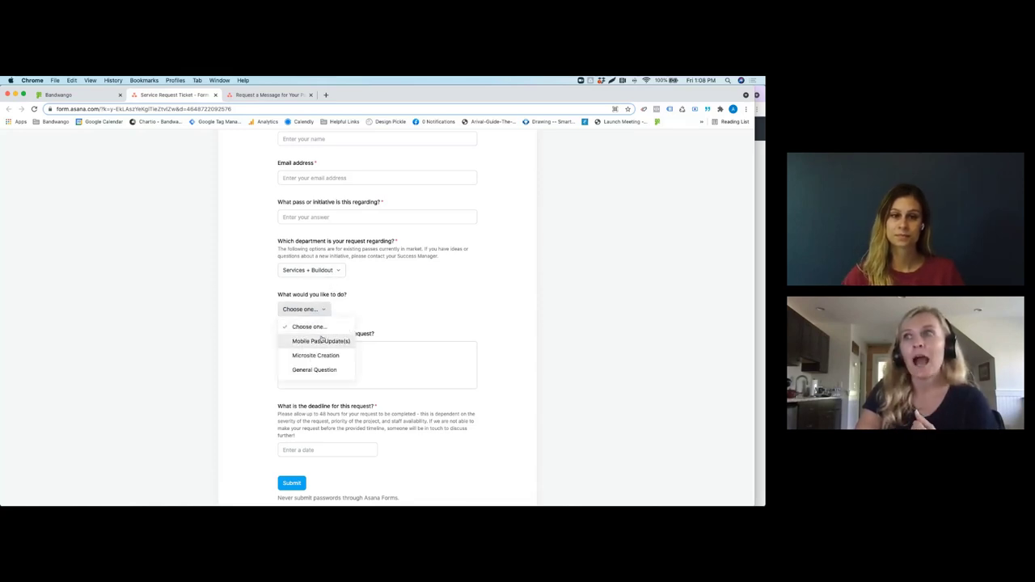
click(322, 343)
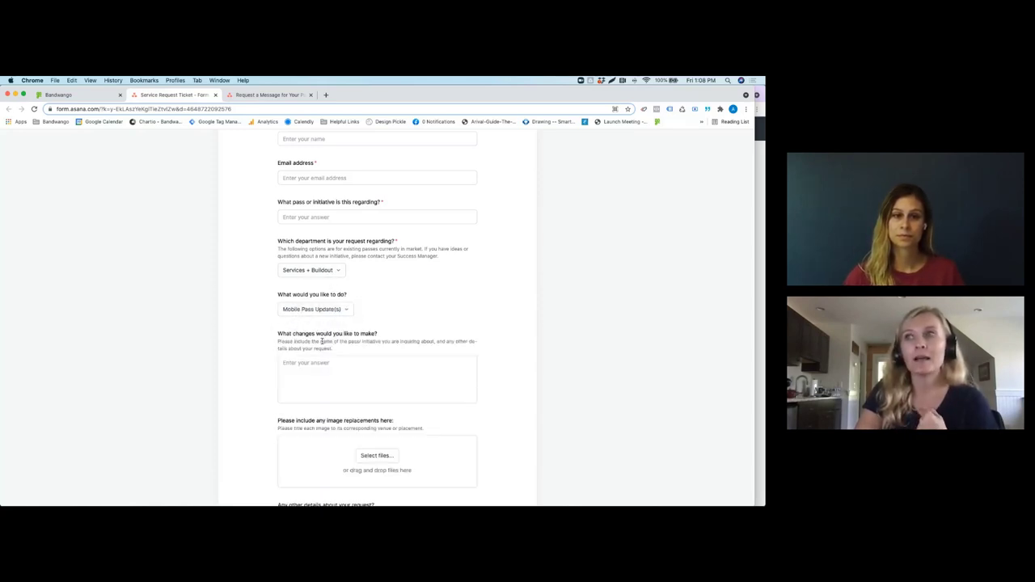
Review the mobile pass update fields for requested changes, image replacements, other details and deadline
scroll(308, 331, down, 2)
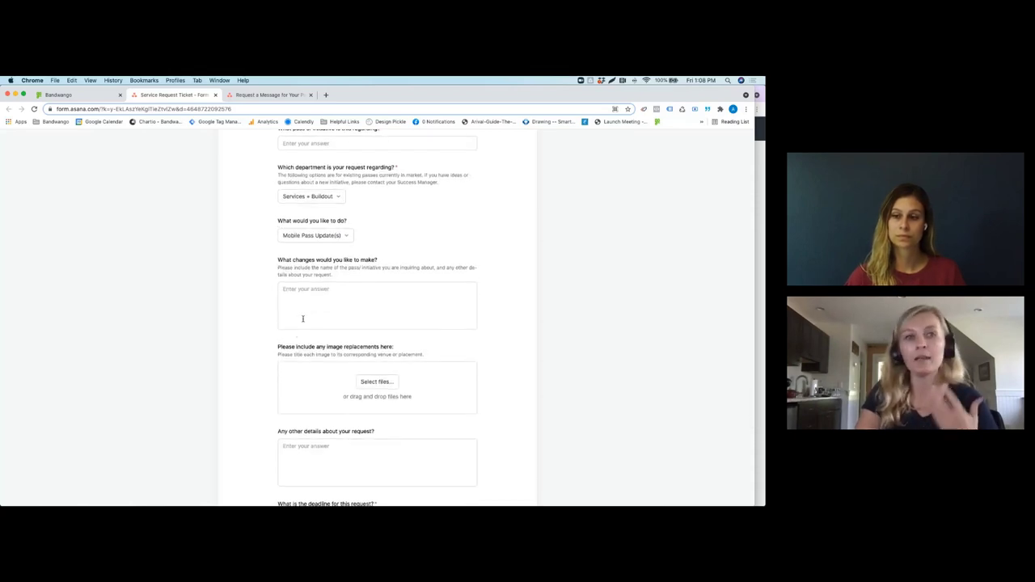
scroll(315, 321, down, 3)
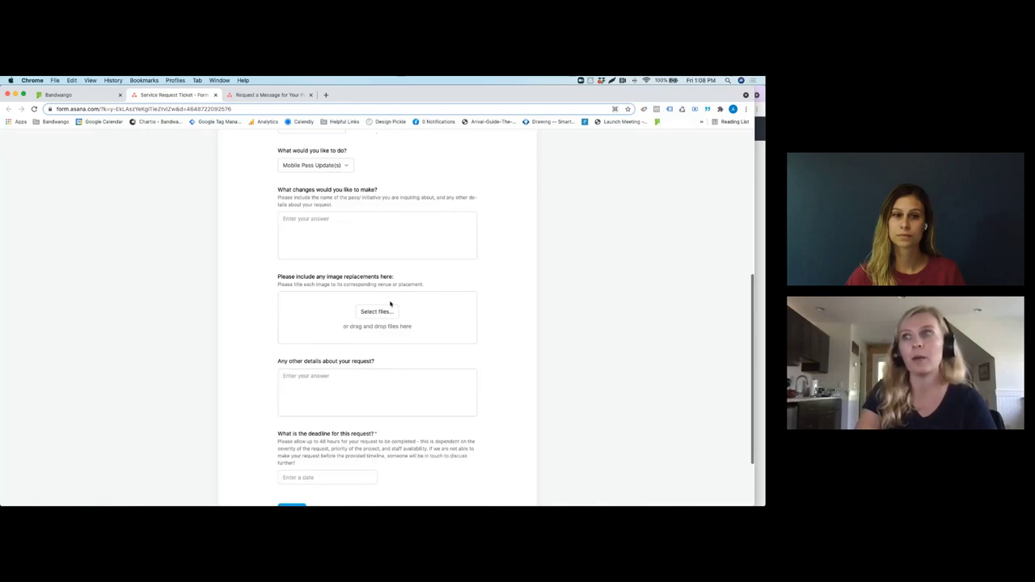
scroll(362, 343, down, 1)
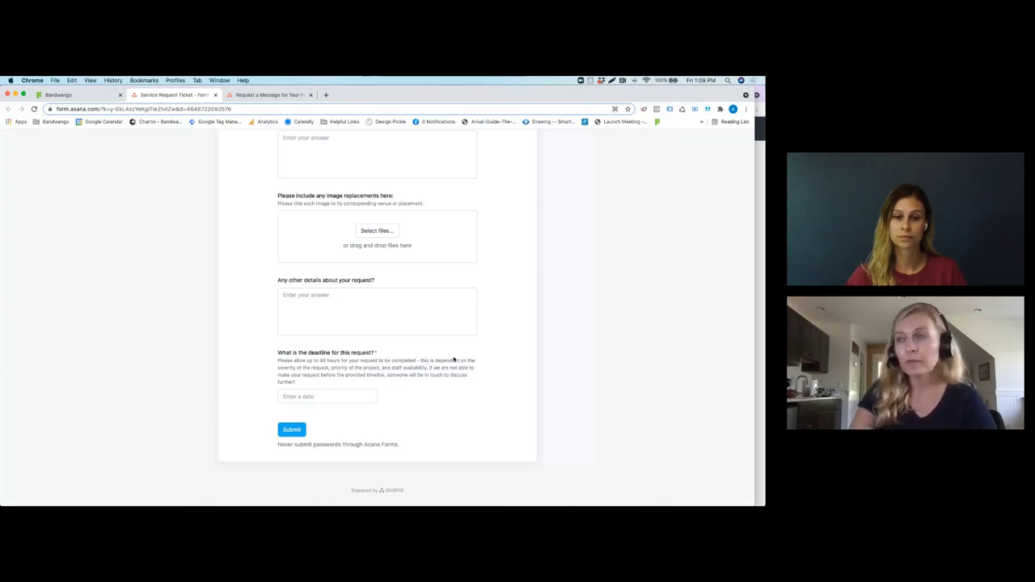
Change the request's department to Partnership Outreach and show its merchant request options
scroll(387, 389, up, 5)
scroll(323, 224, up, 1)
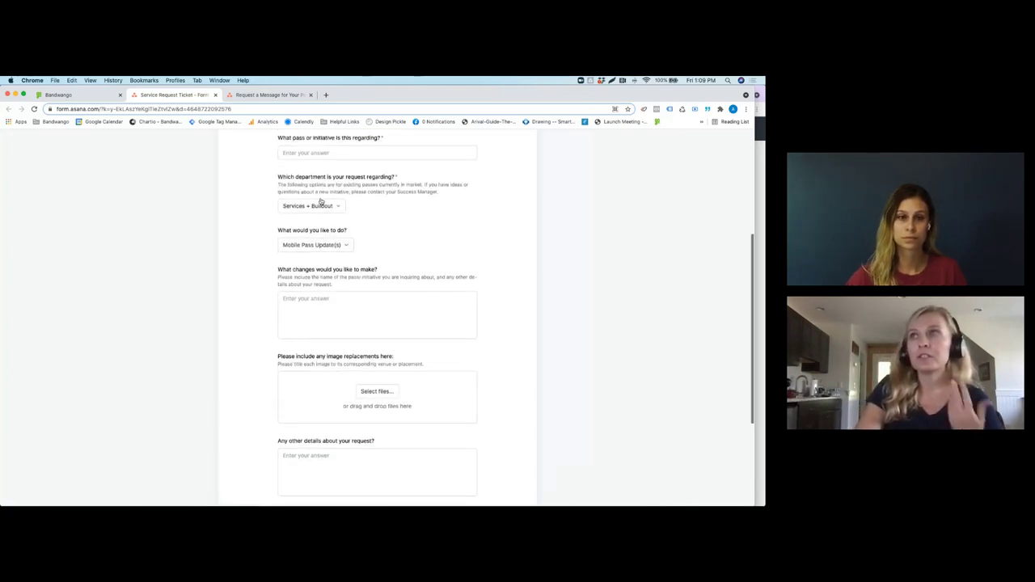
click(320, 207)
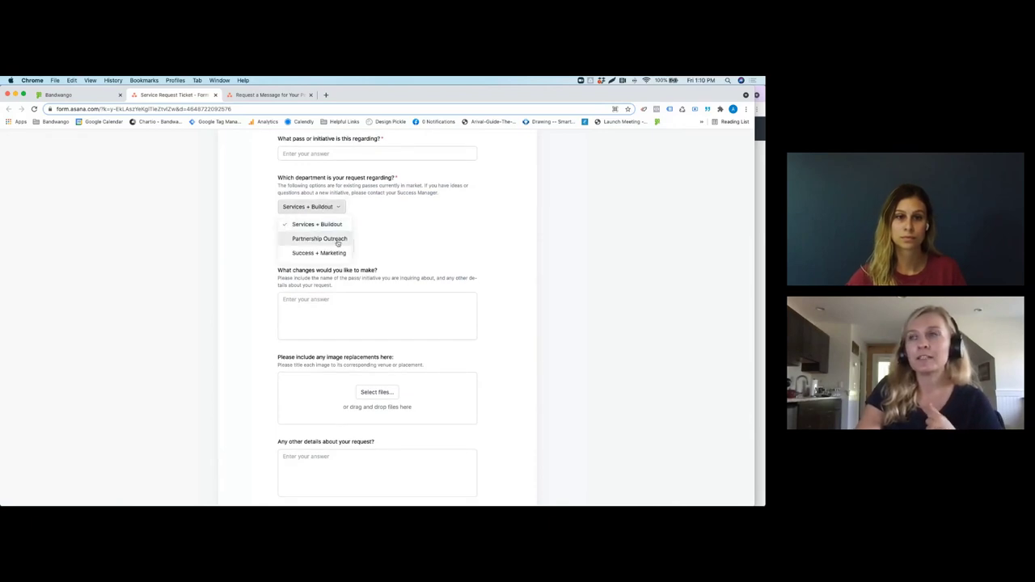
click(337, 241)
click(321, 256)
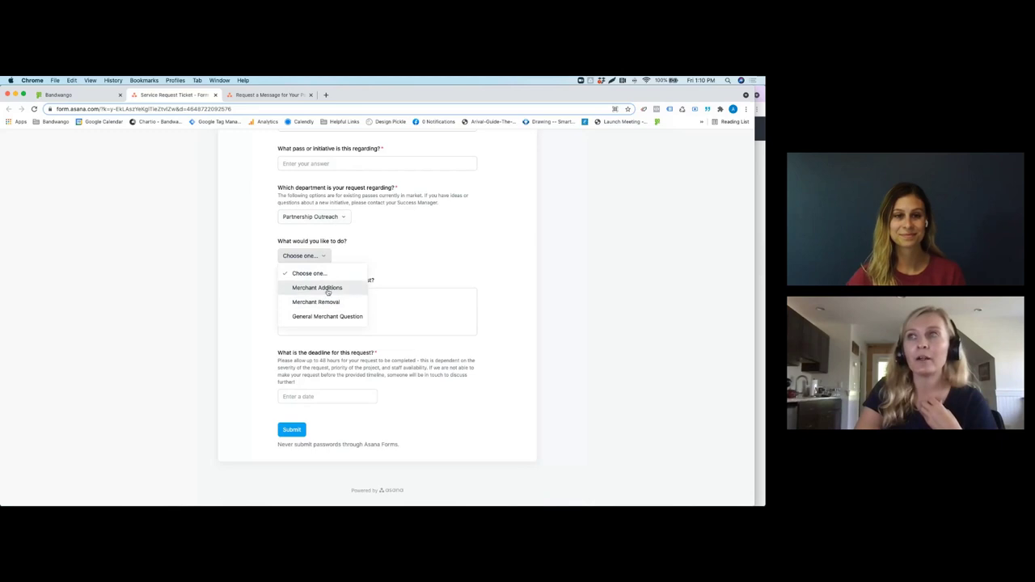
Change the request's department to Success + Marketing and look through its request topics without choosing one
click(330, 225)
click(330, 224)
click(330, 264)
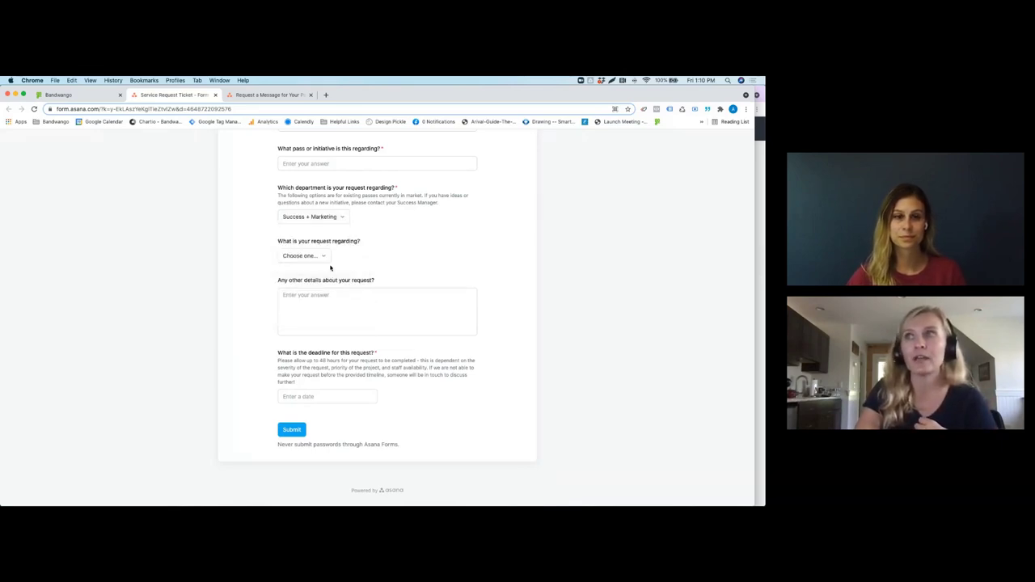
click(321, 257)
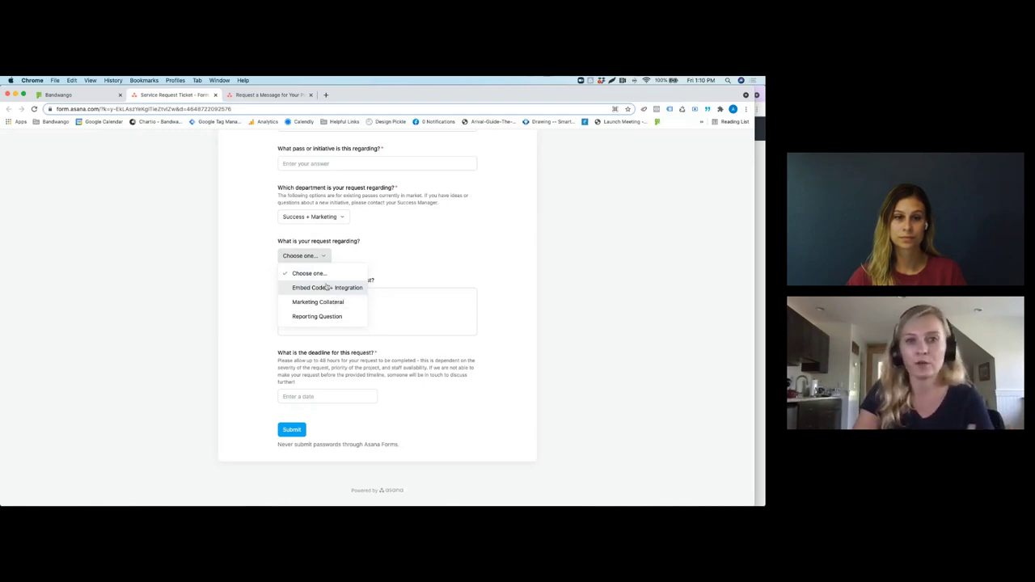
click(346, 254)
scroll(346, 256, up, 2)
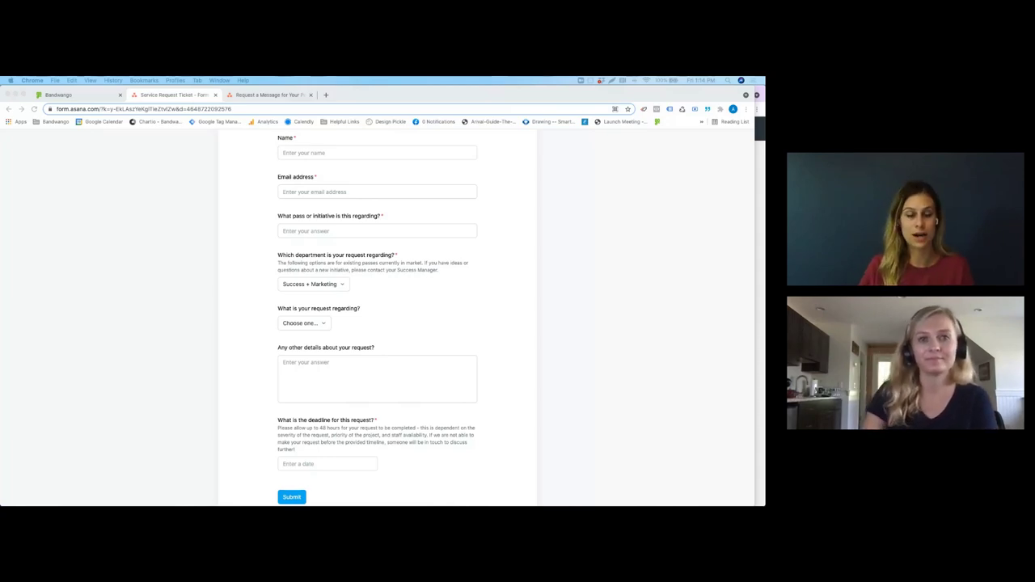
Switch to the Request a Message for Your Passholders form and choose the Client Success Manager
click(281, 98)
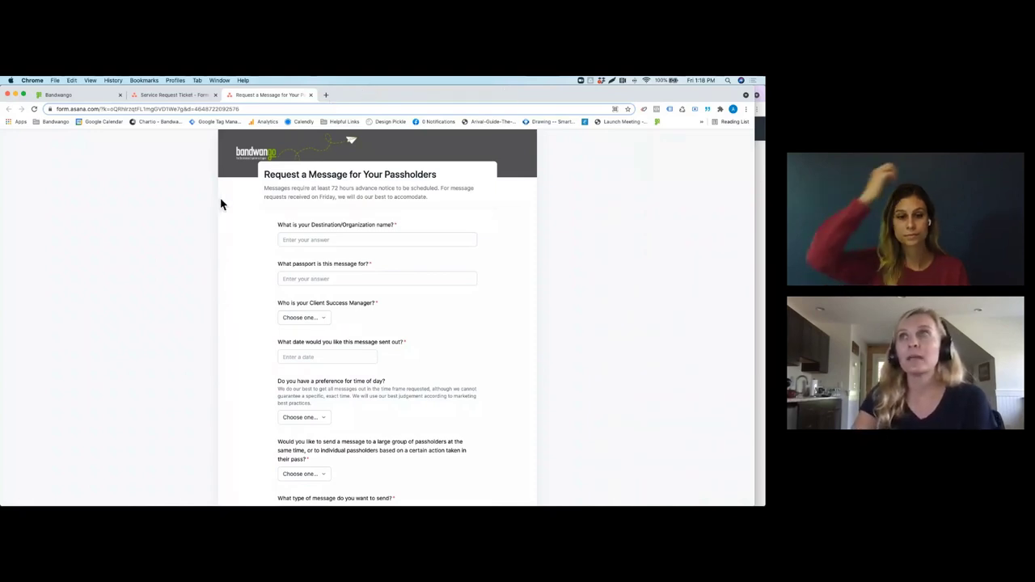
scroll(477, 242, down, 2)
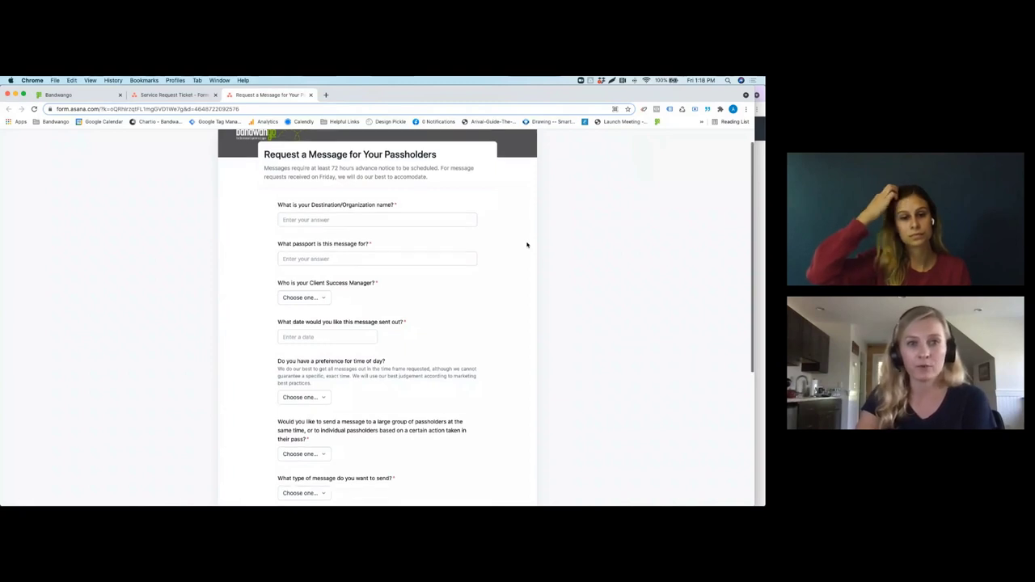
click(322, 236)
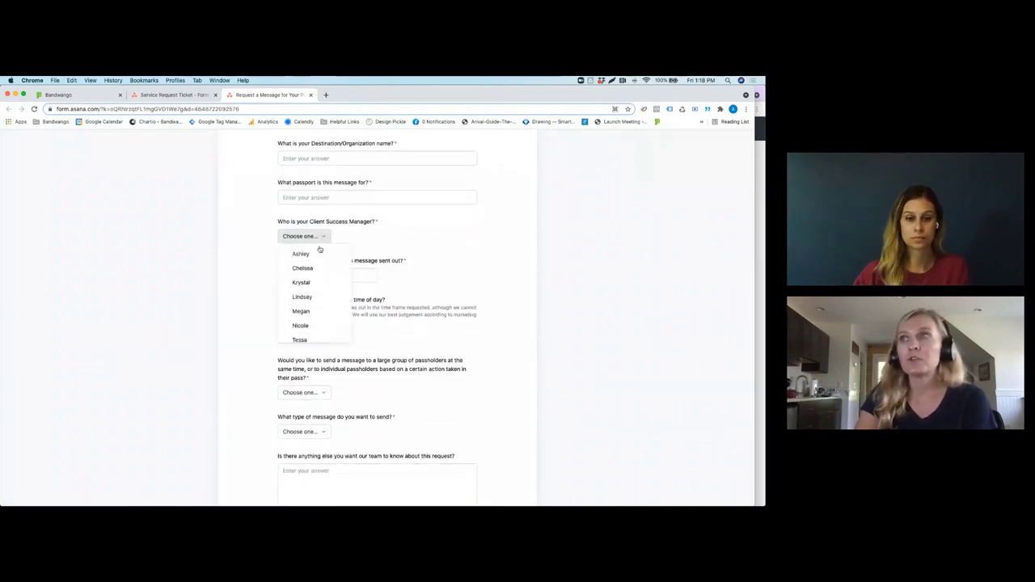
scroll(327, 289, down, 2)
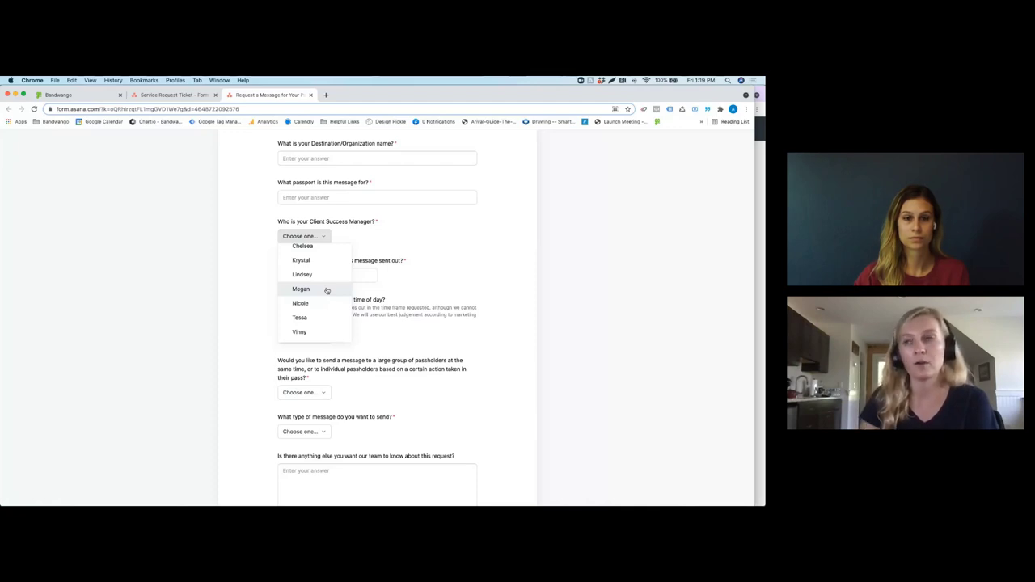
click(326, 291)
scroll(467, 261, down, 1)
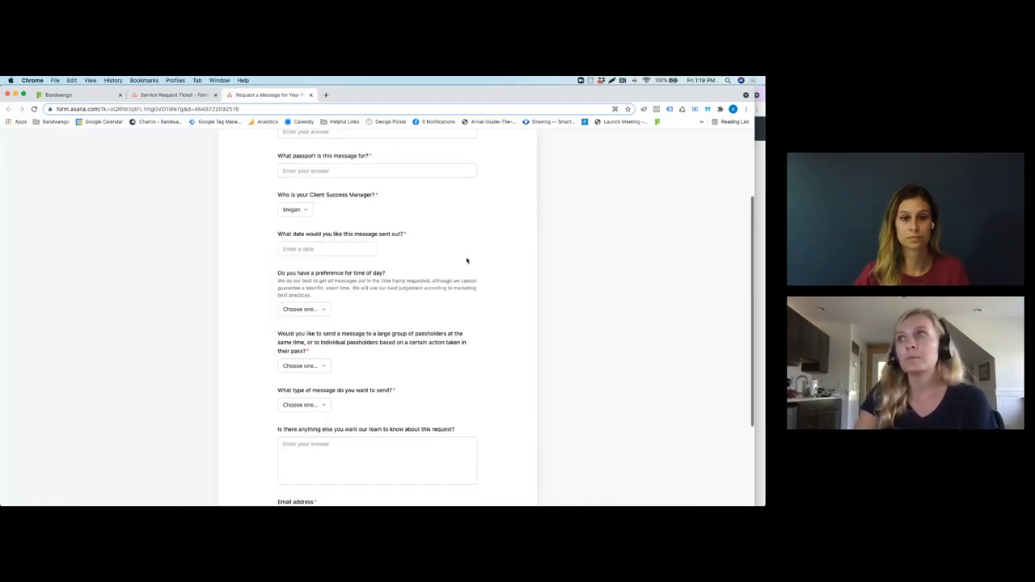
Examine the send date field, the time-of-day options and the remaining questions of the passholder message form
click(333, 249)
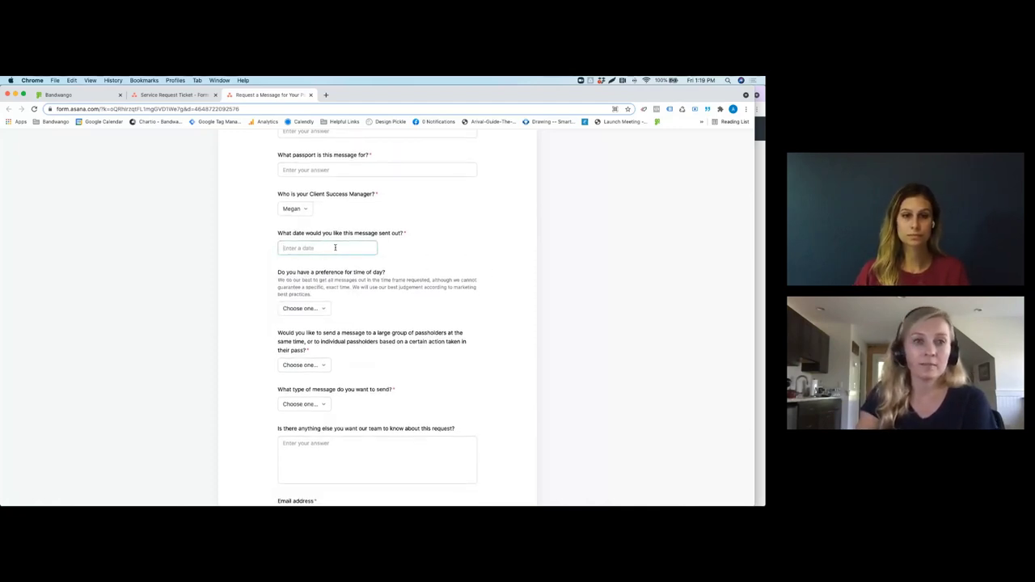
scroll(428, 254, down, 2)
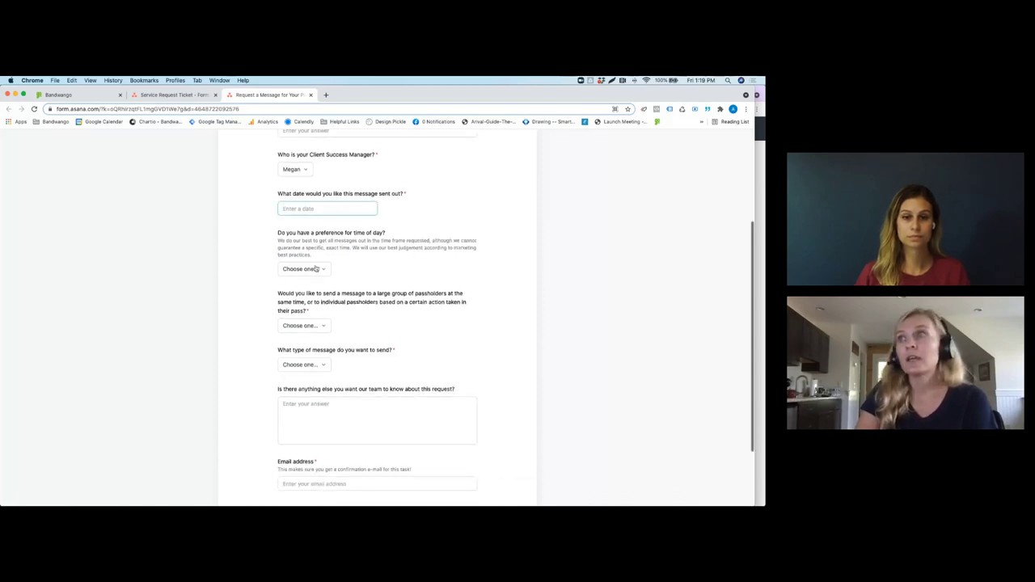
click(317, 277)
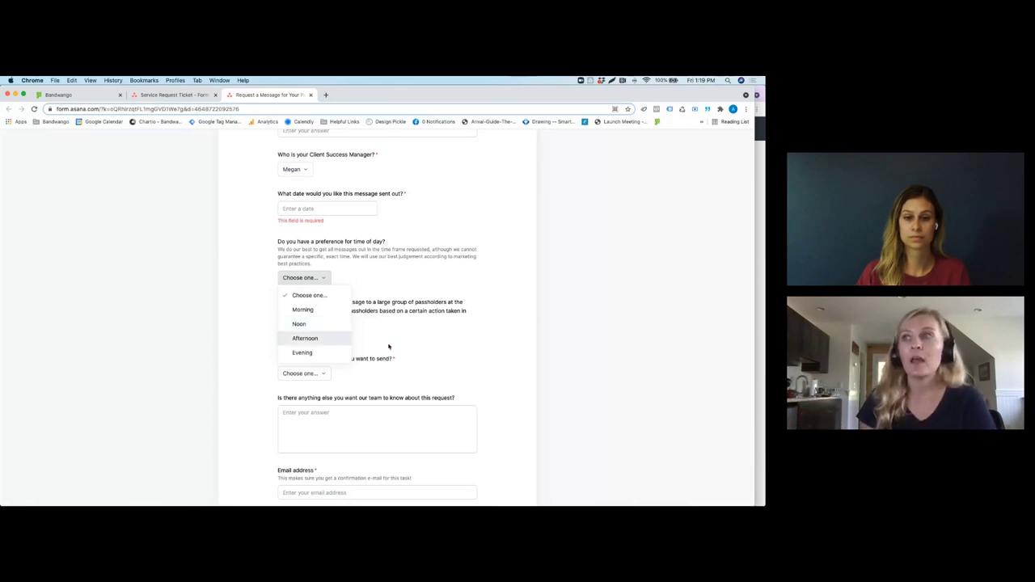
click(466, 350)
scroll(452, 324, down, 2)
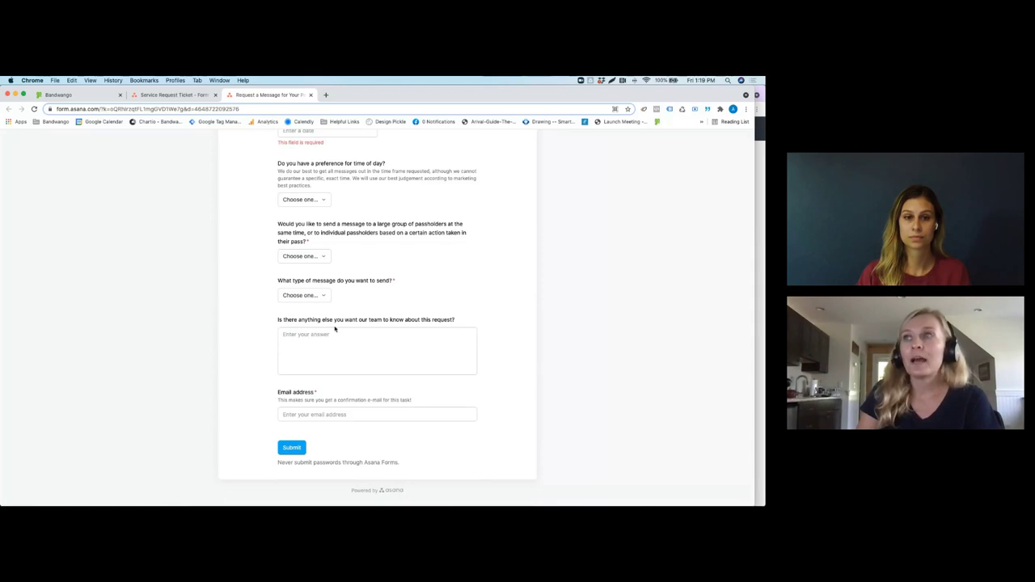
Set the passholder message to be sent to a group of passholders at the same time
click(320, 258)
click(325, 275)
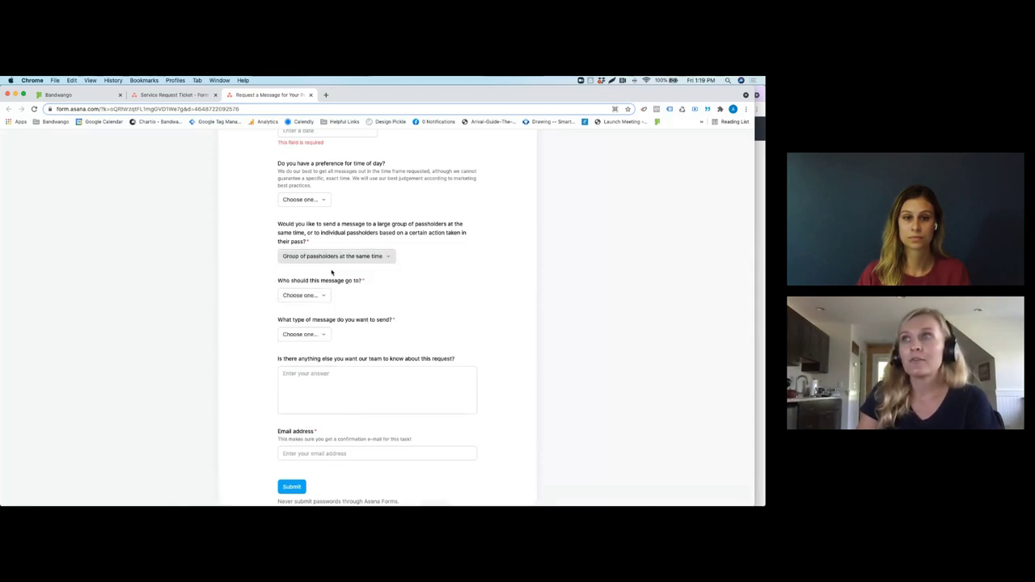
scroll(338, 232, up, 1)
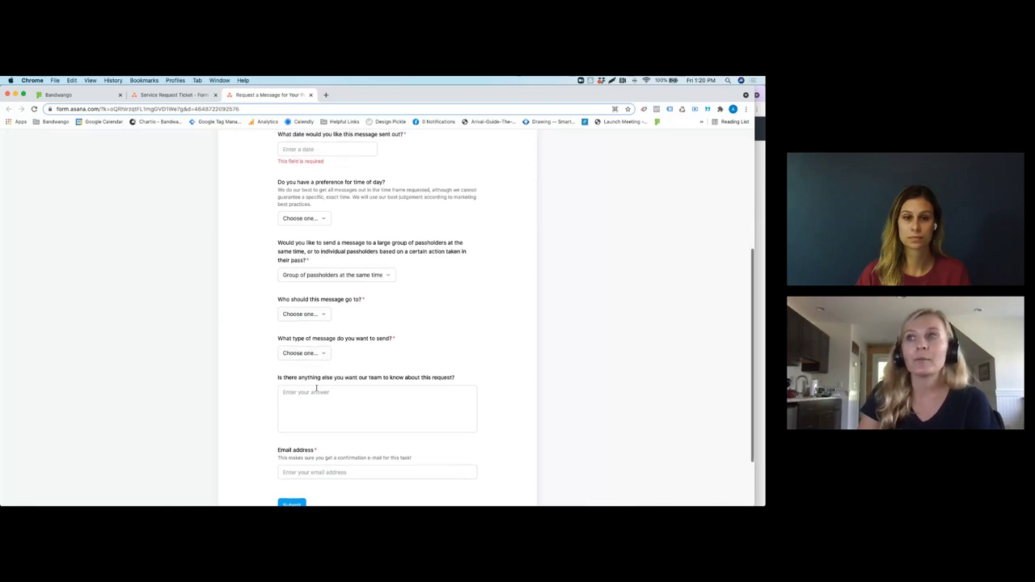
Choose Email as the message type and look through the subject, header, image and body questions for it
click(313, 350)
click(312, 383)
scroll(384, 367, down, 2)
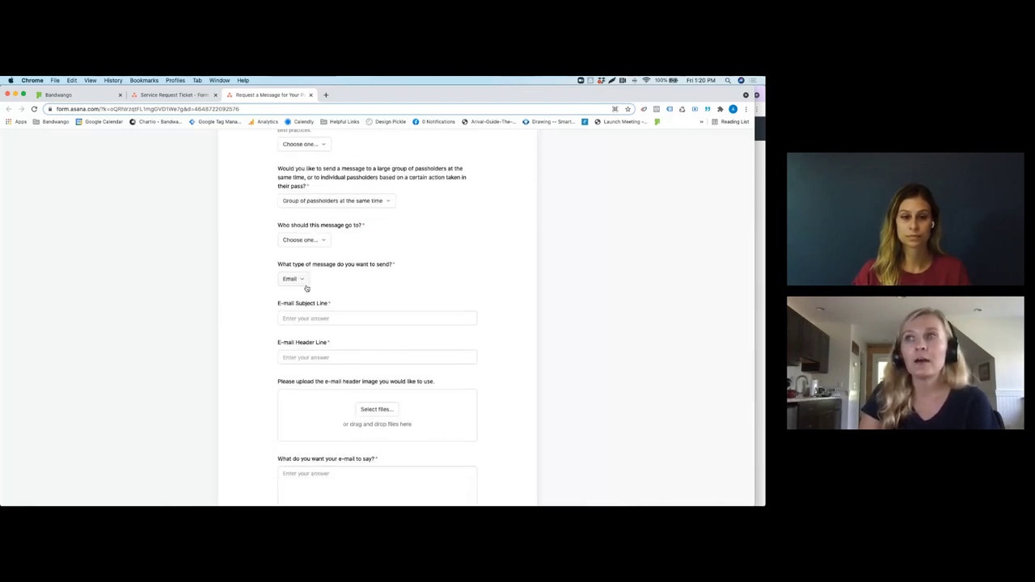
scroll(342, 318, down, 1)
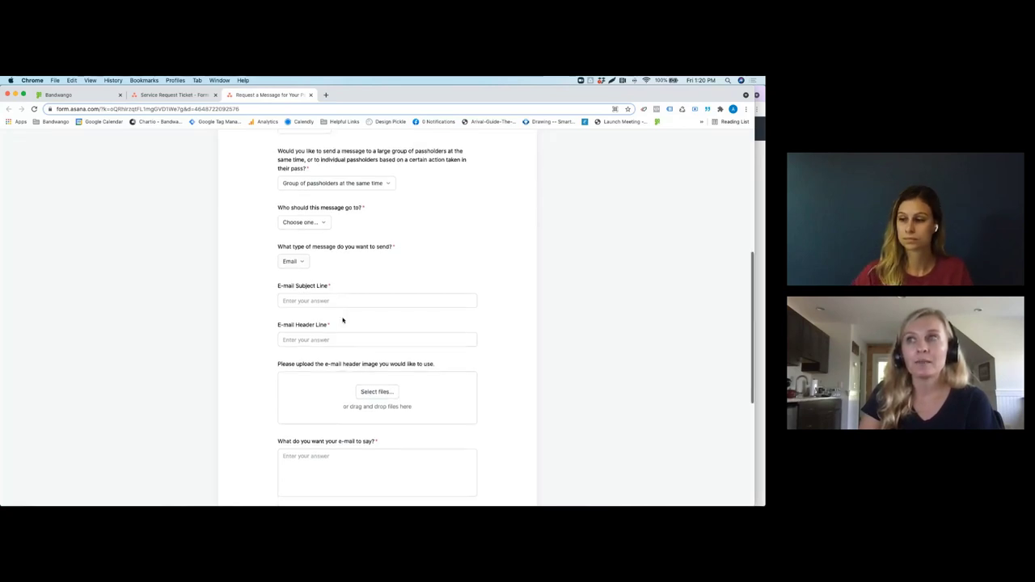
scroll(342, 321, down, 2)
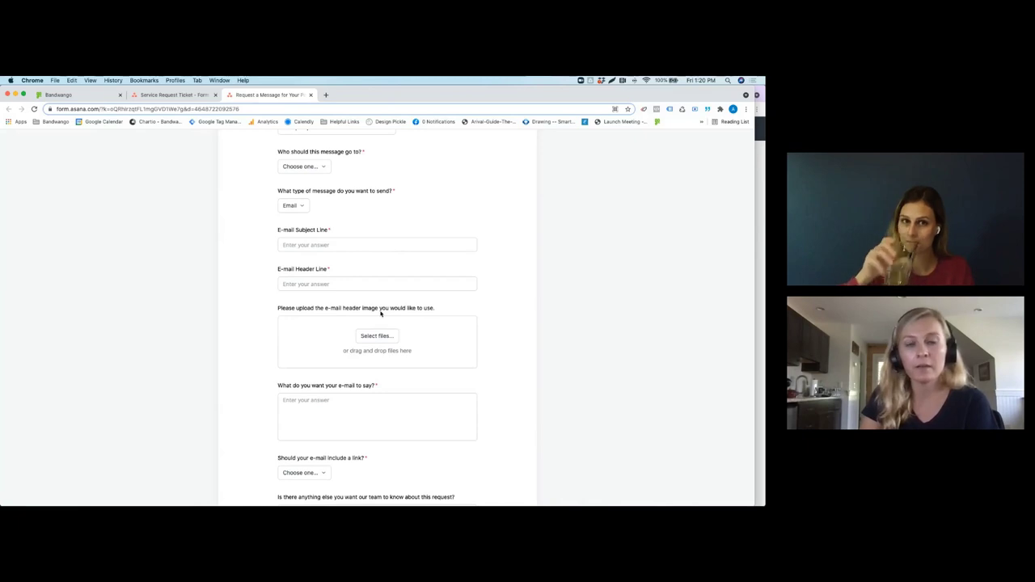
Change the message type to Text and show its message question
scroll(380, 314, up, 2)
click(296, 266)
click(297, 280)
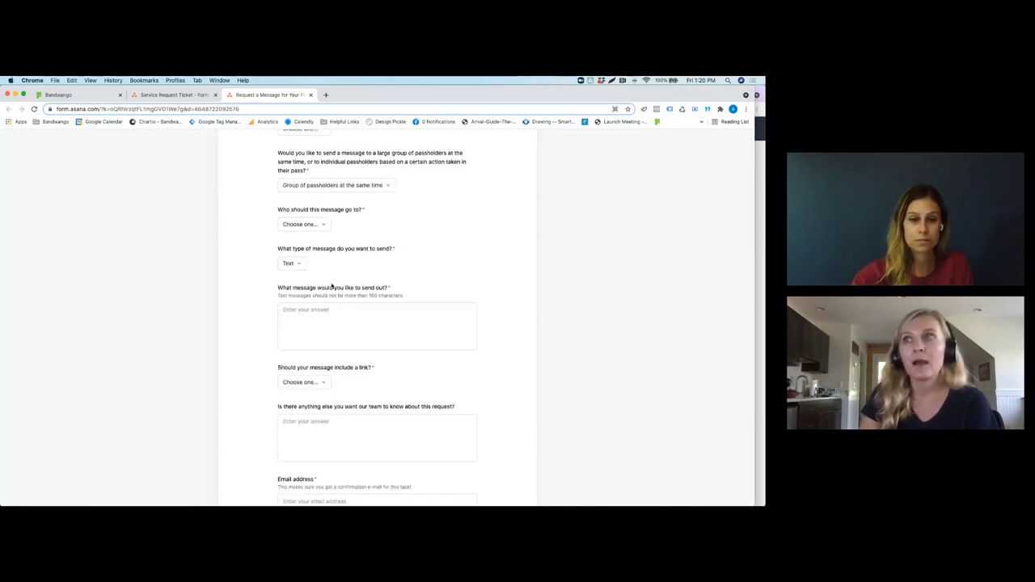
scroll(356, 295, down, 1)
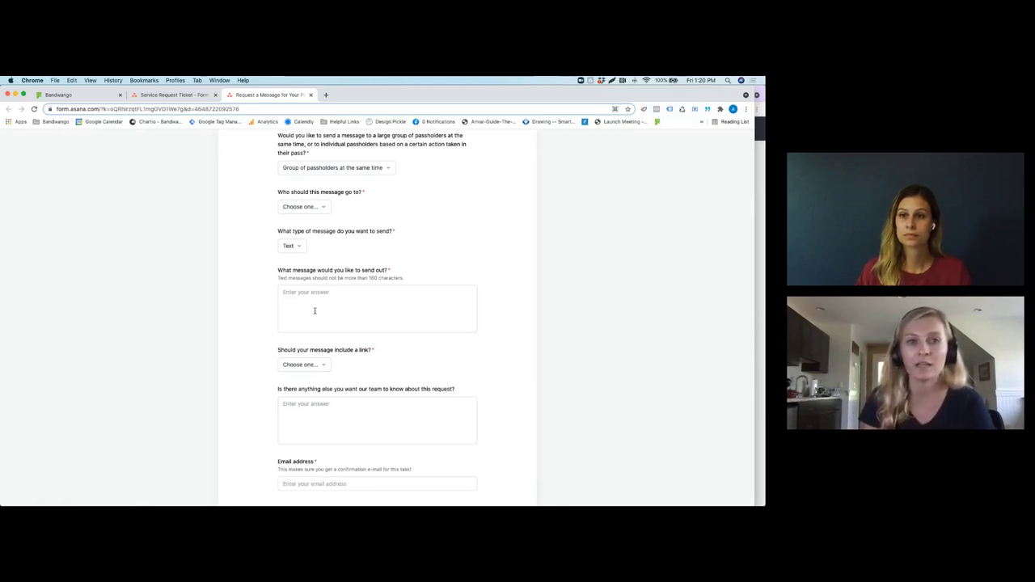
Set the text message to include a link and look at the link destination options without choosing one
scroll(314, 311, down, 3)
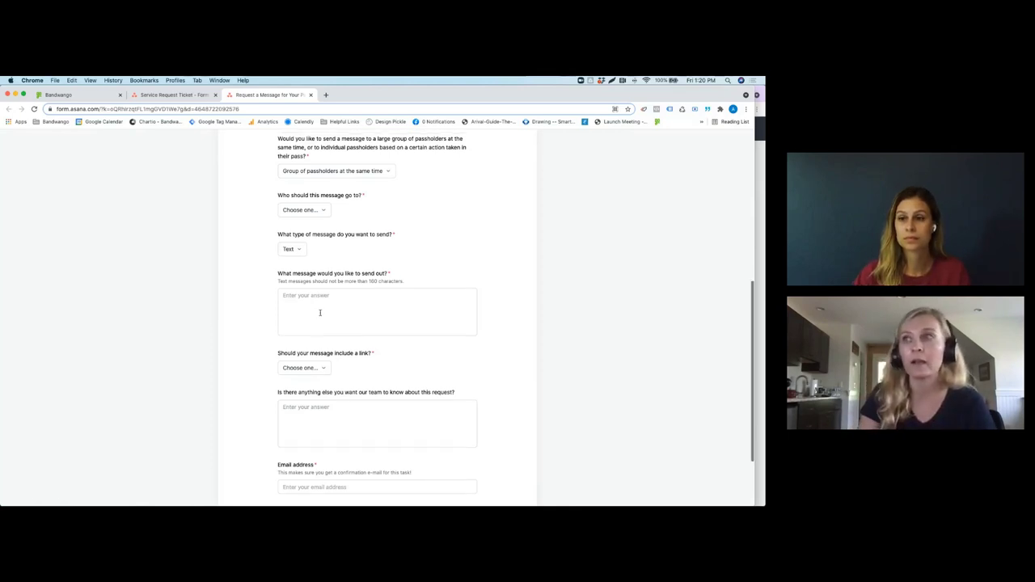
click(311, 314)
click(317, 333)
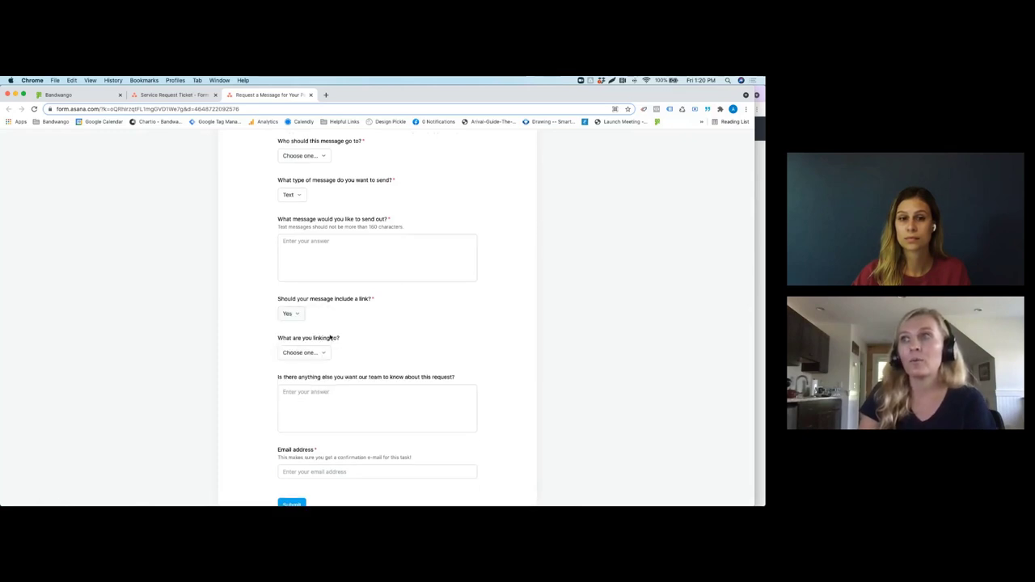
click(320, 353)
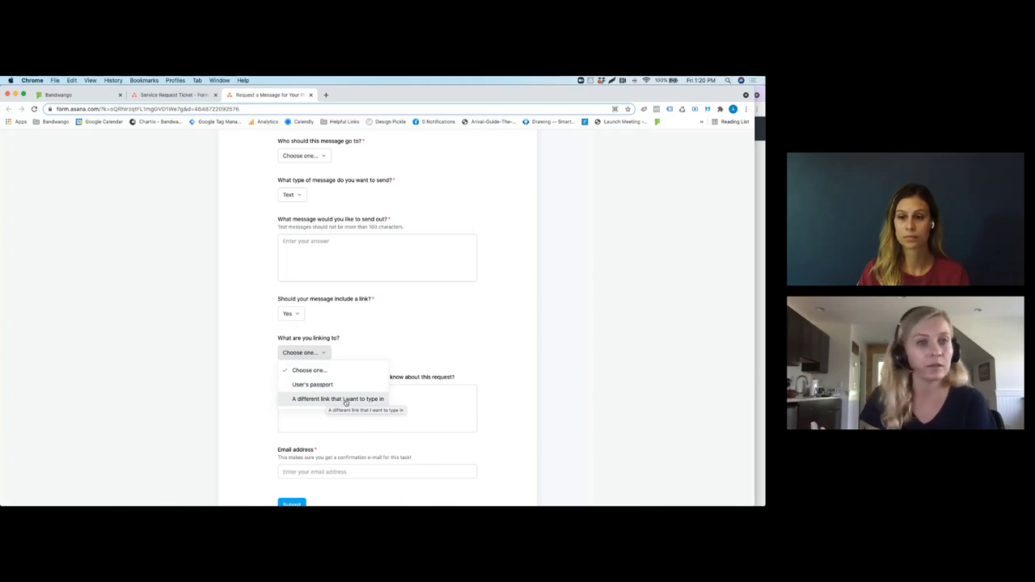
click(516, 339)
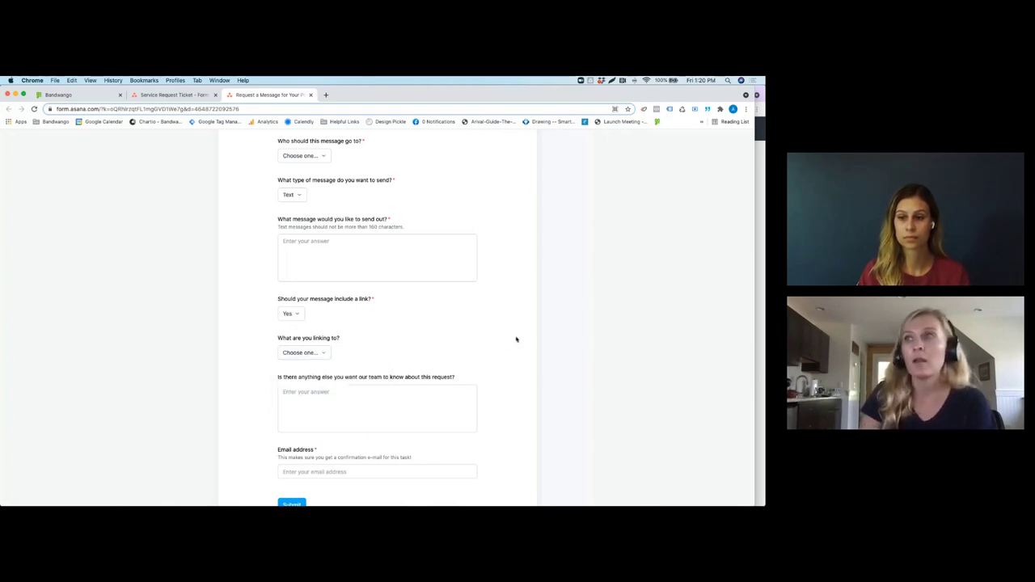
Keep the group of passholders audience, address the message to All passholders and review the other recipient options
scroll(517, 340, up, 3)
click(381, 260)
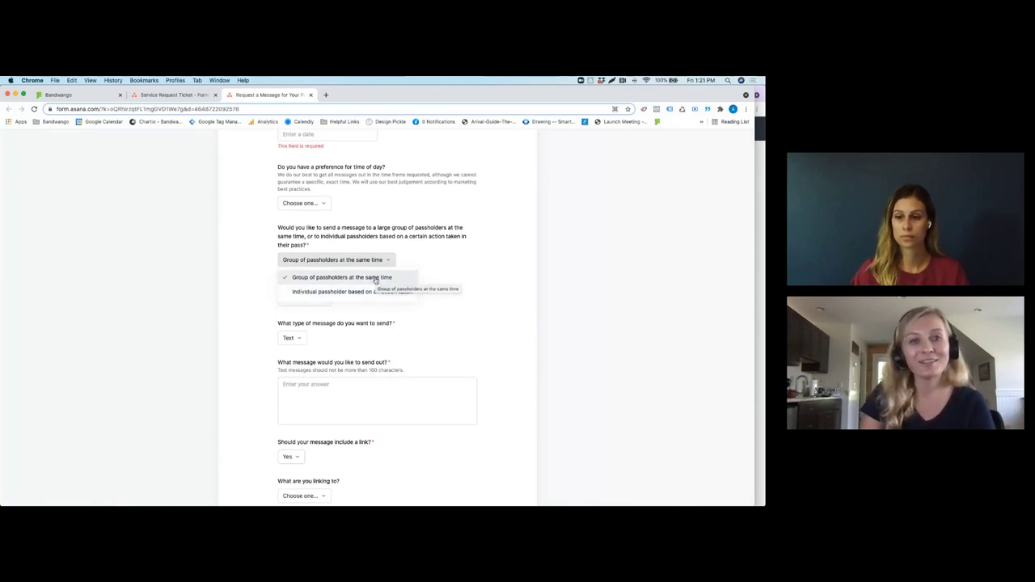
click(376, 279)
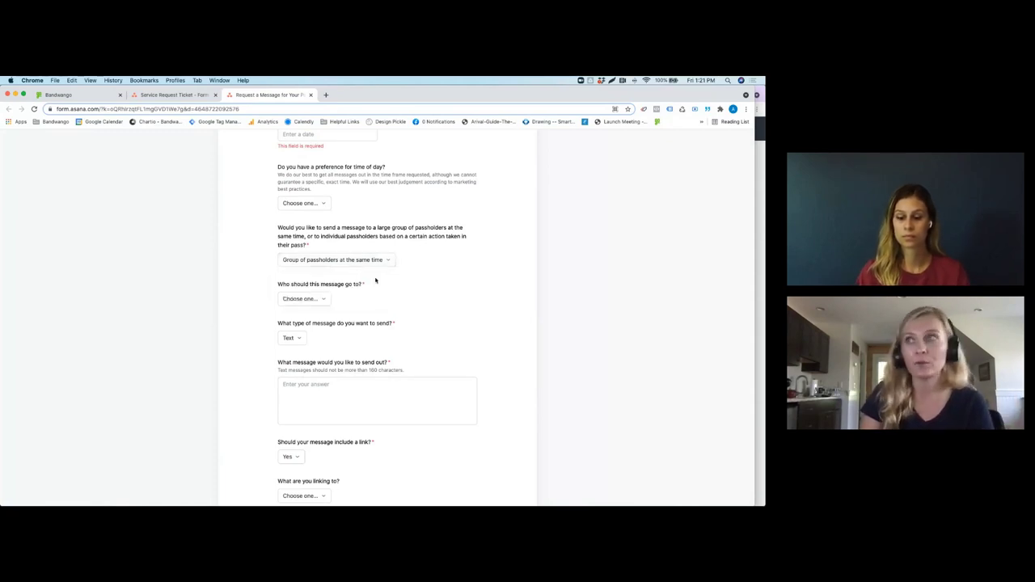
click(322, 298)
click(298, 317)
click(321, 300)
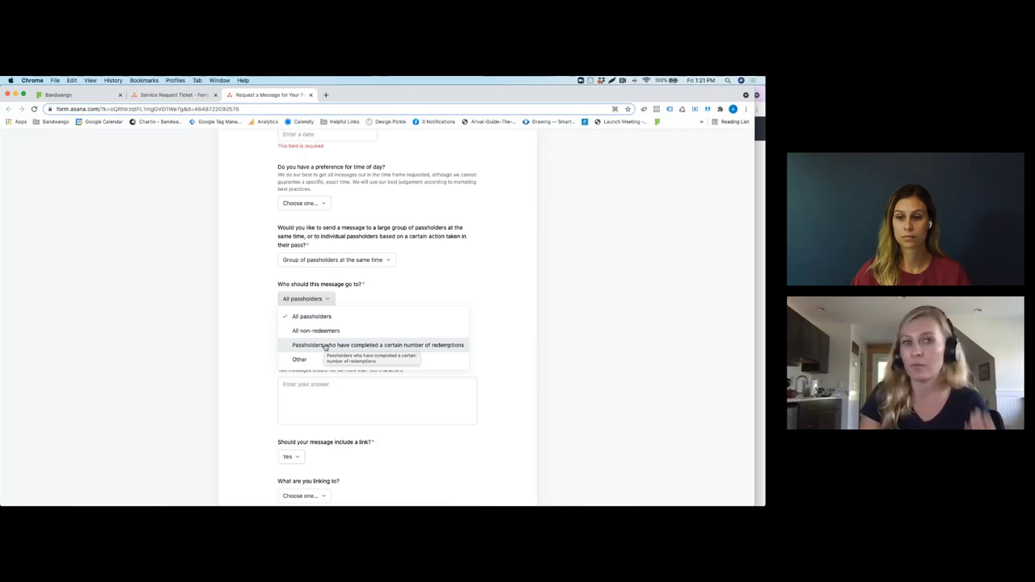
click(380, 300)
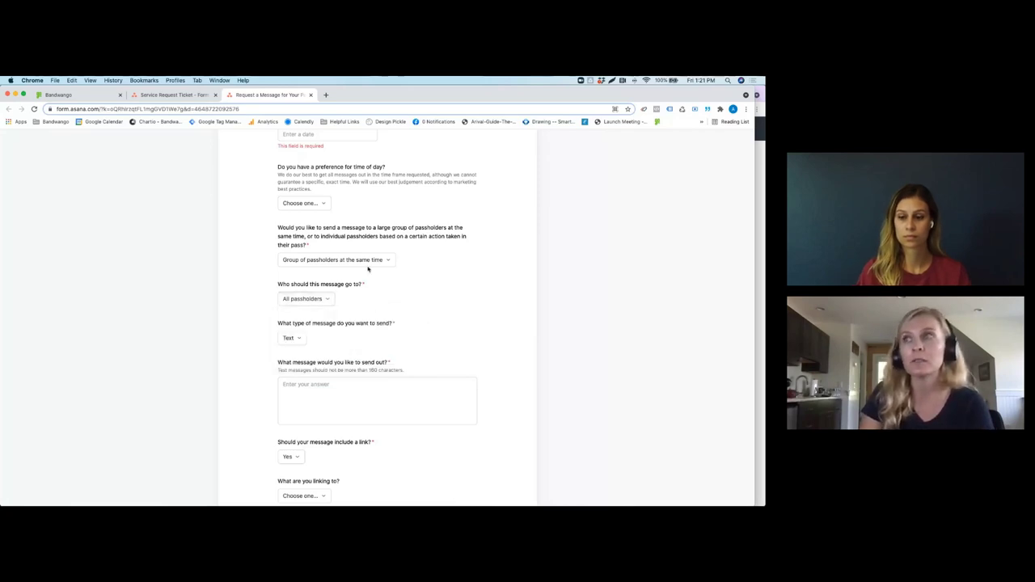
Change the audience to an individual passholder based on an action taken, with Redeemed at a certain location as the action
click(337, 260)
click(351, 293)
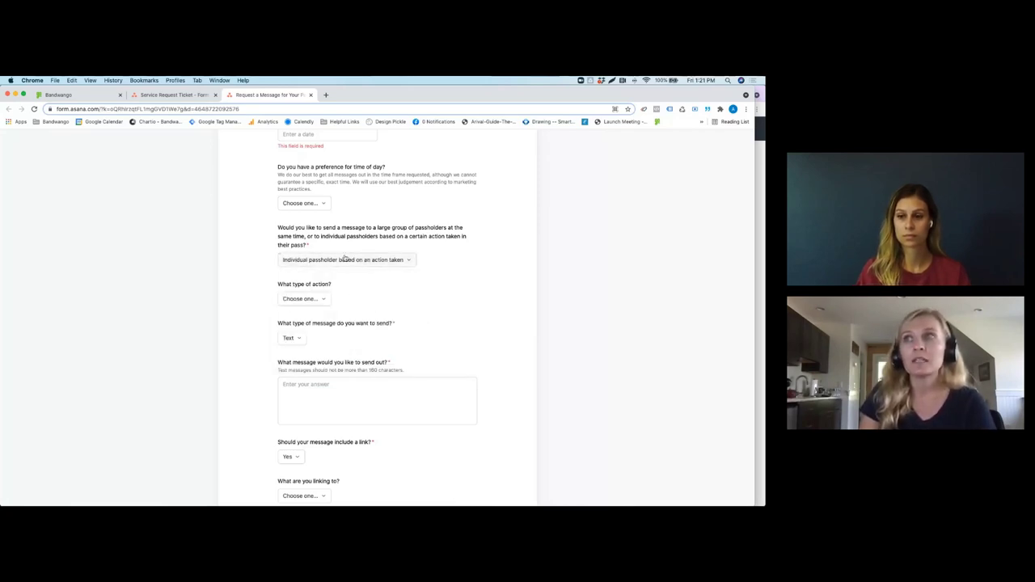
click(324, 302)
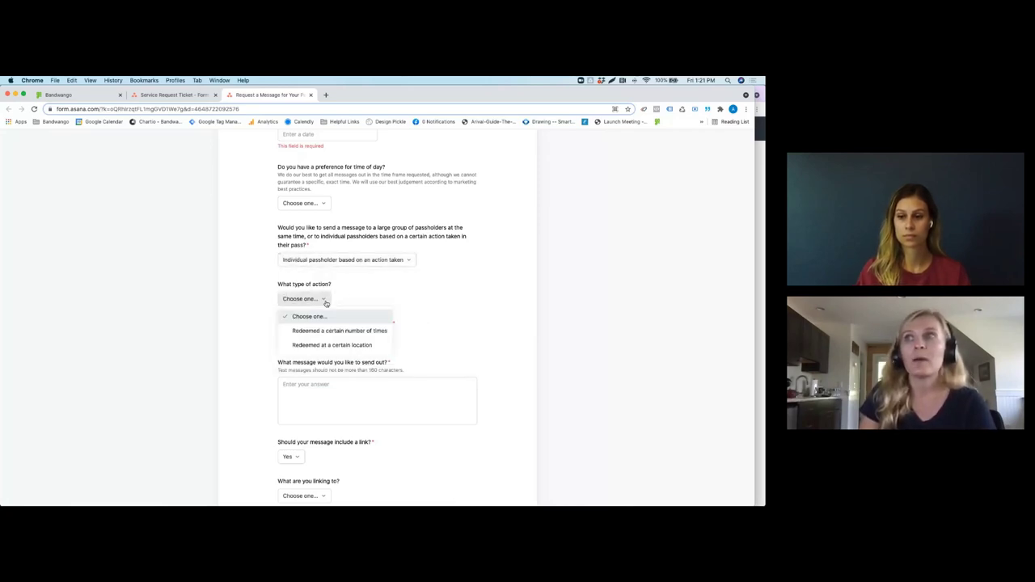
click(340, 344)
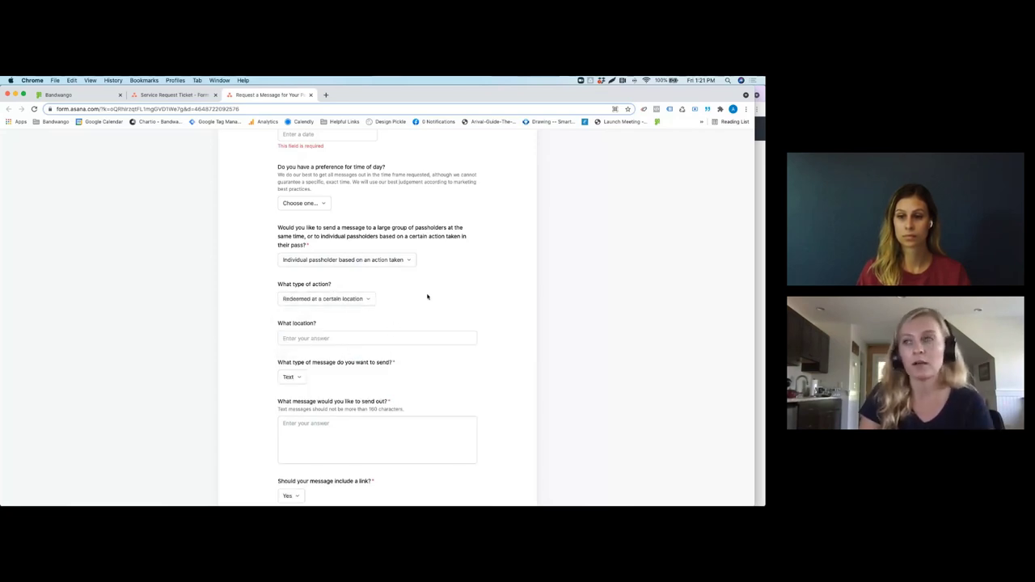
Examine the location, message, link, additional information and email address questions of the passholder message form
scroll(426, 298, down, 3)
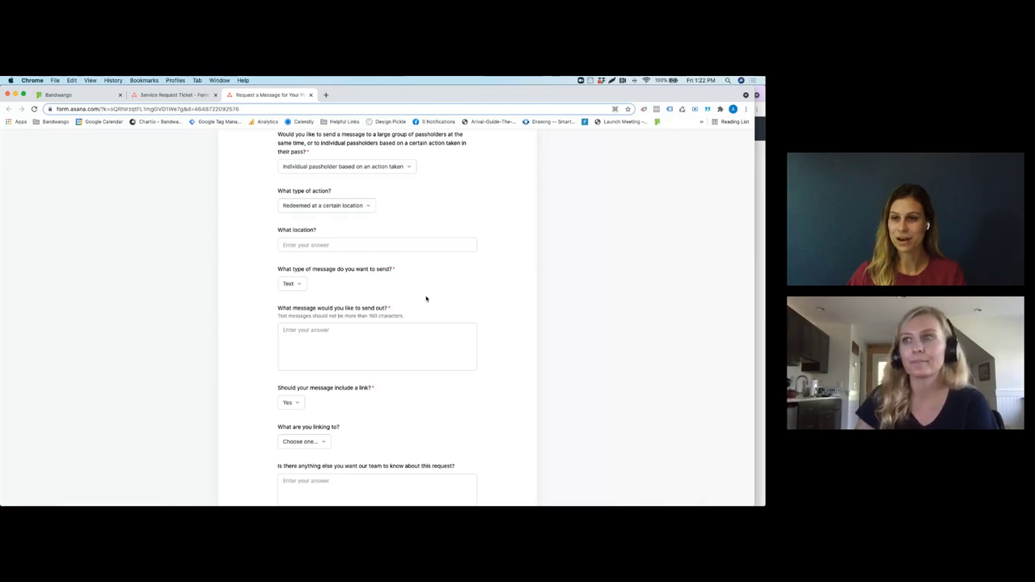
scroll(426, 298, down, 5)
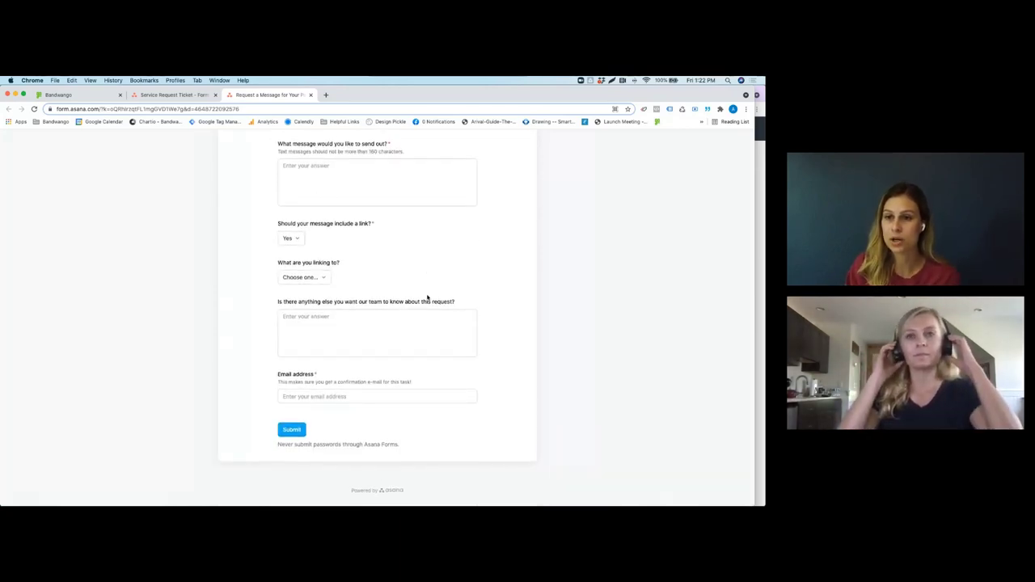
click(155, 232)
scroll(167, 234, up, 2)
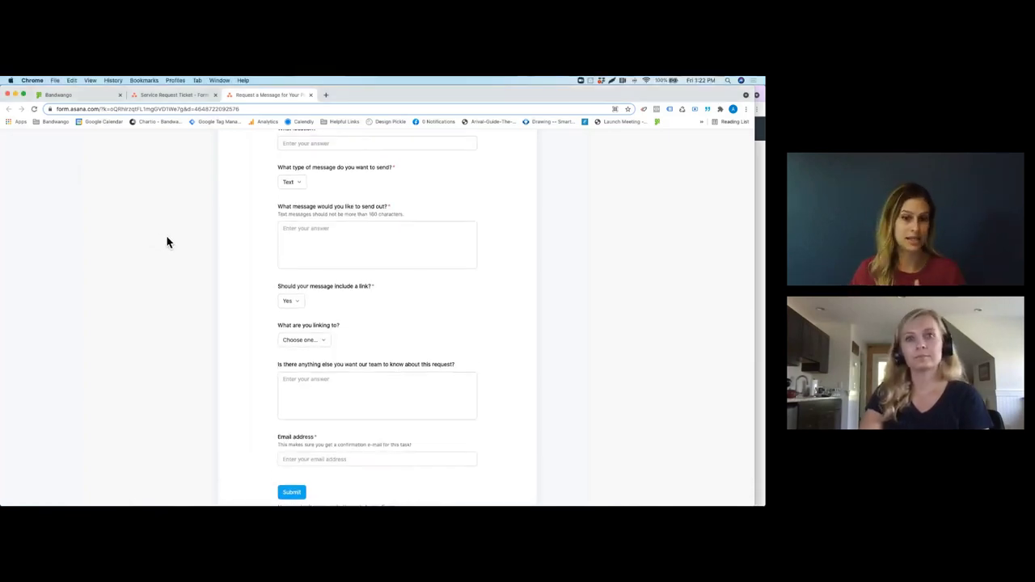
scroll(168, 237, up, 2)
scroll(167, 242, up, 1)
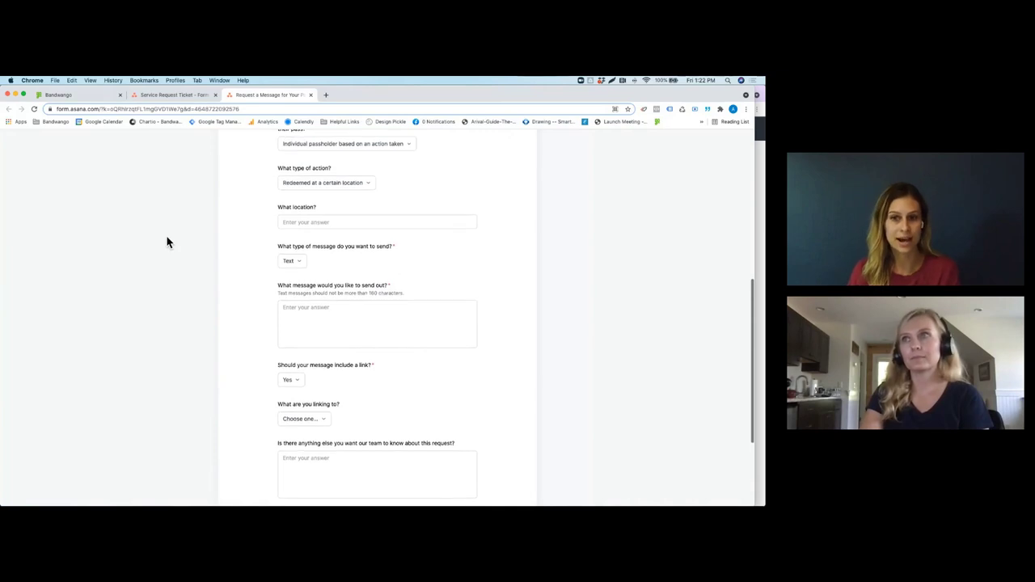
scroll(168, 243, up, 1)
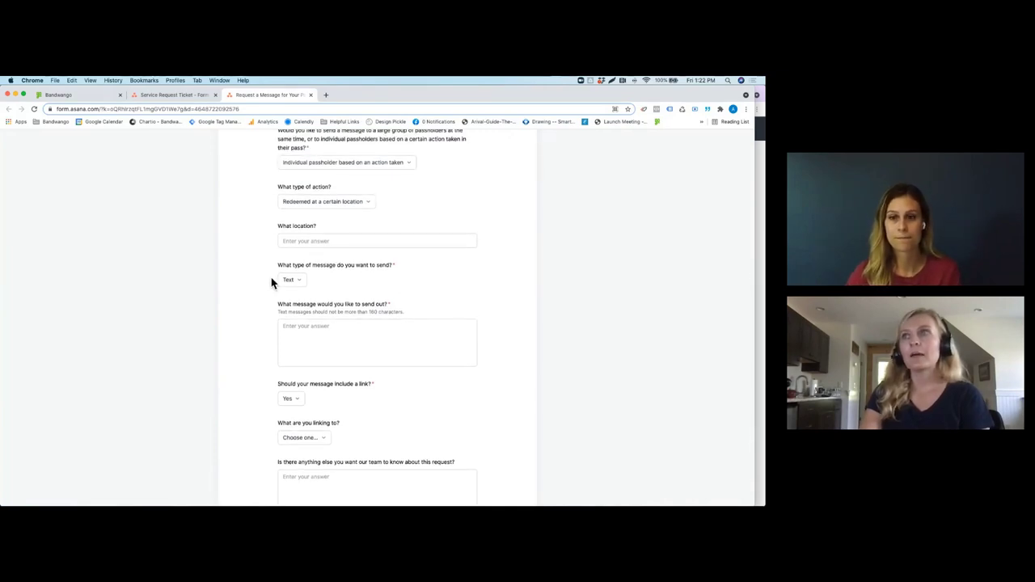
scroll(323, 300, down, 5)
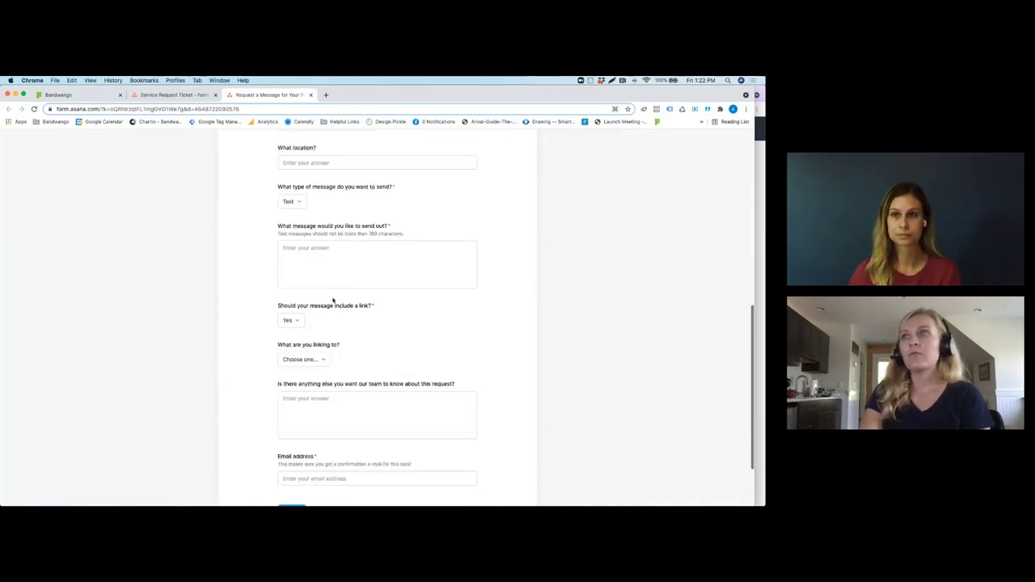
scroll(341, 307, up, 4)
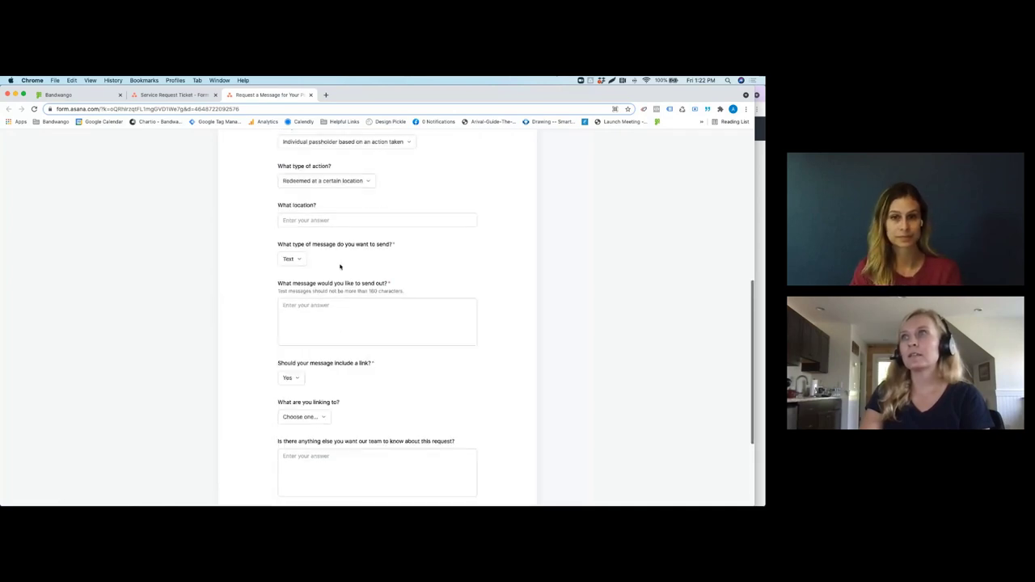
Change the message's audience back to a group of passholders at the same time
click(331, 182)
click(370, 191)
scroll(408, 176, up, 2)
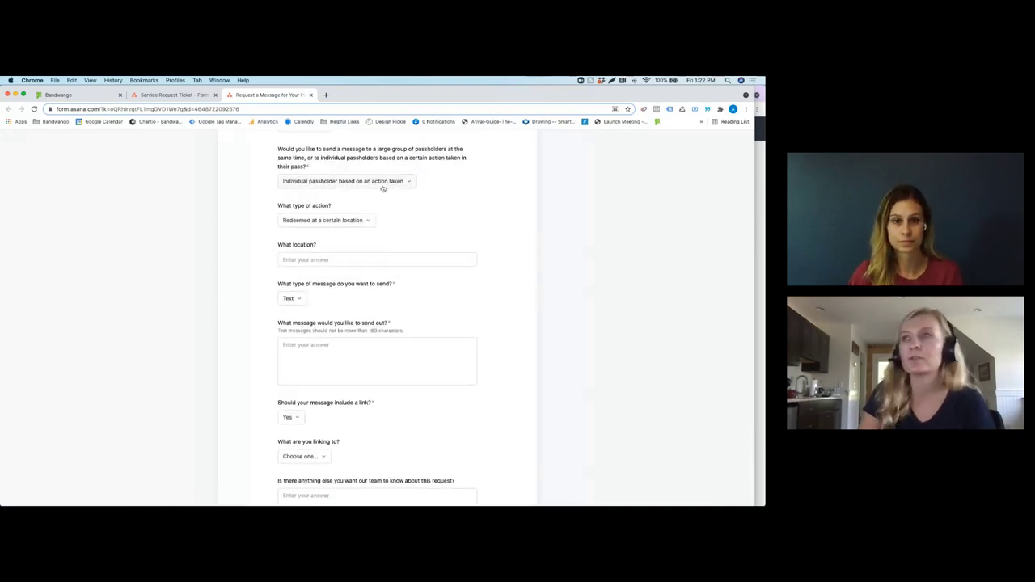
click(336, 182)
click(341, 202)
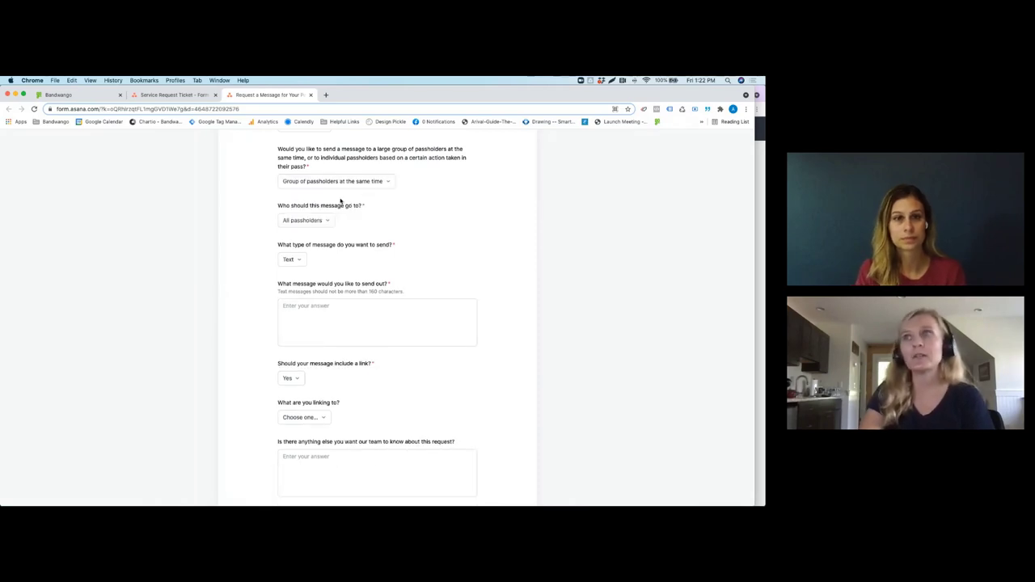
Address the message to passholders who have completed a certain number of redemptions and set that number to 0
click(315, 222)
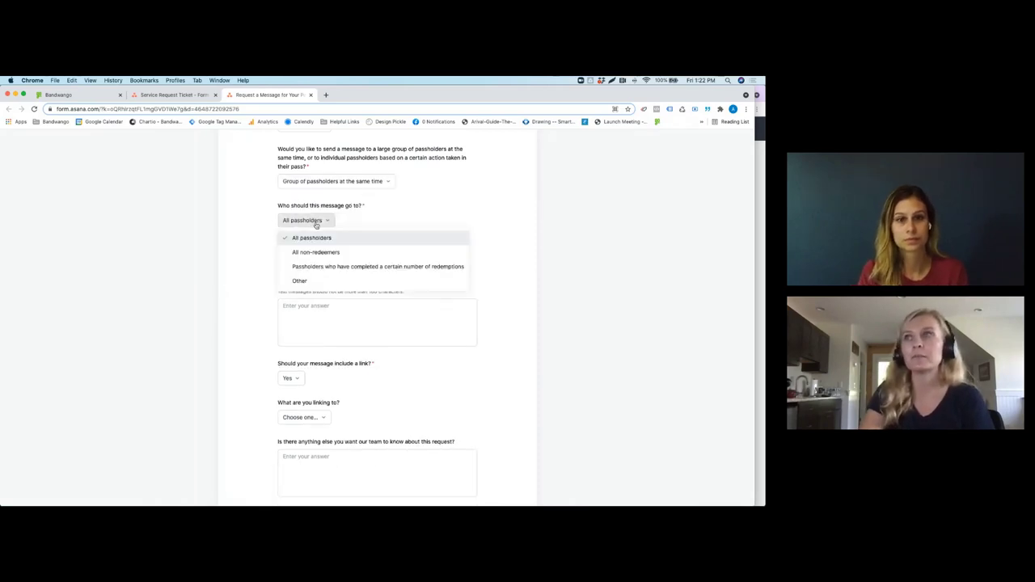
click(389, 267)
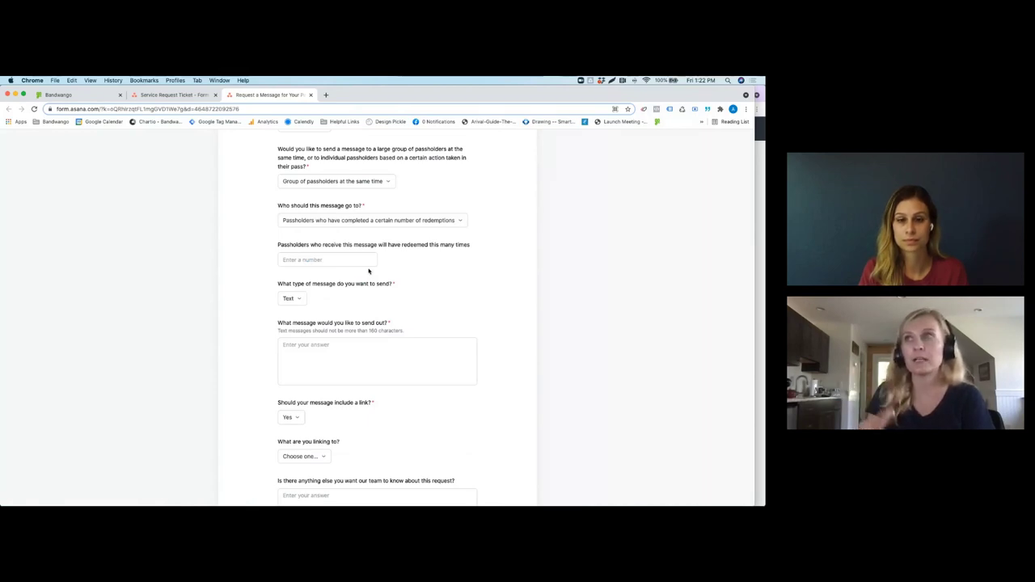
click(334, 257)
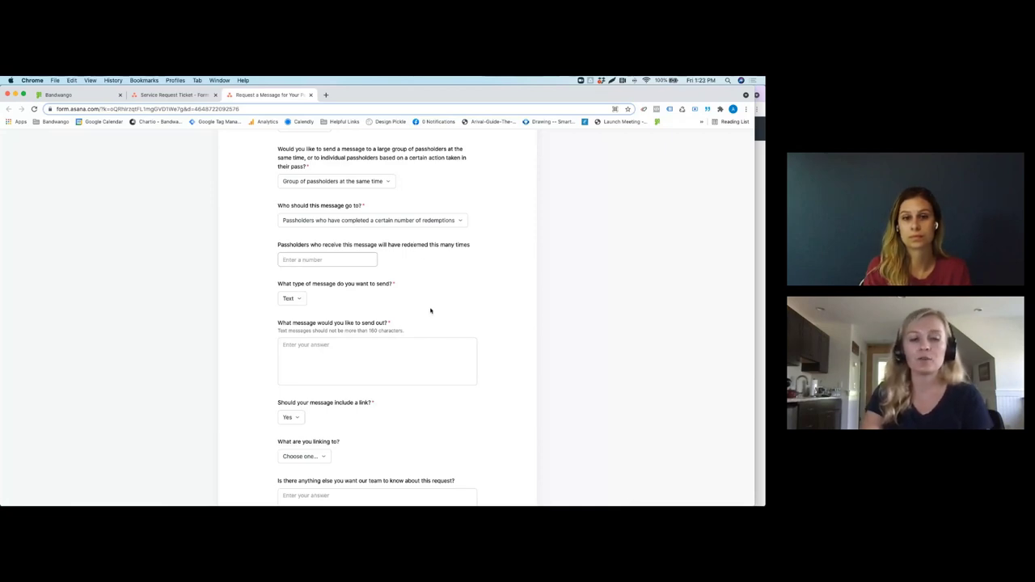
text(0=)
key(BackSpace)
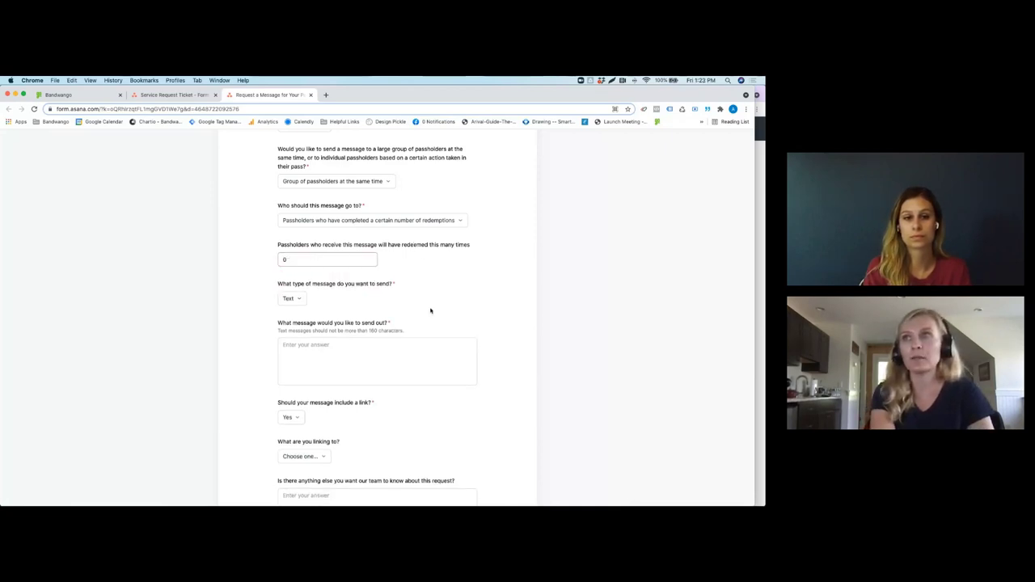
text(=)
key(BackSpace)
click(343, 260)
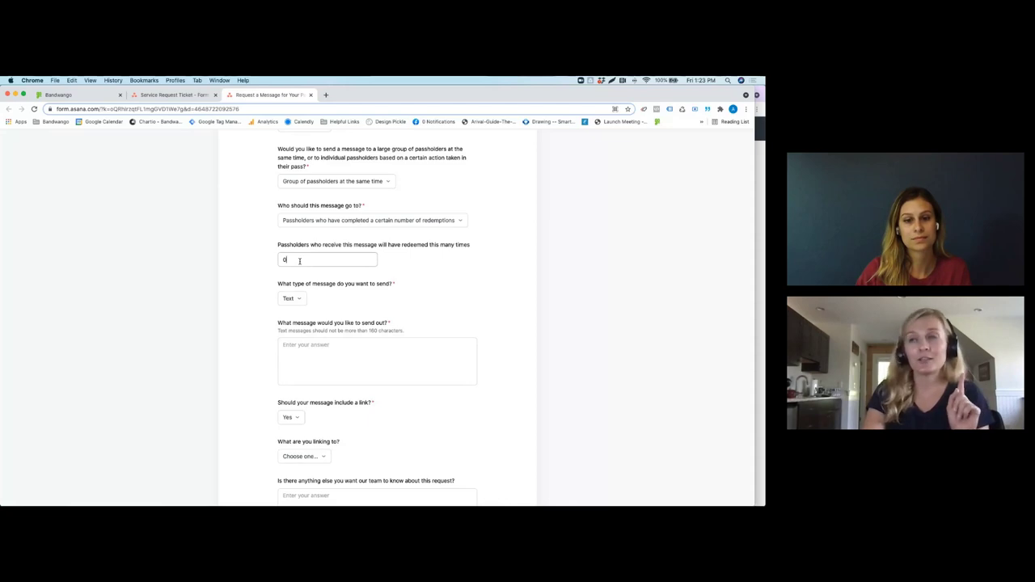
Show the empty field for additional information about the request and return to the number of redemptions field
scroll(299, 261, down, 4)
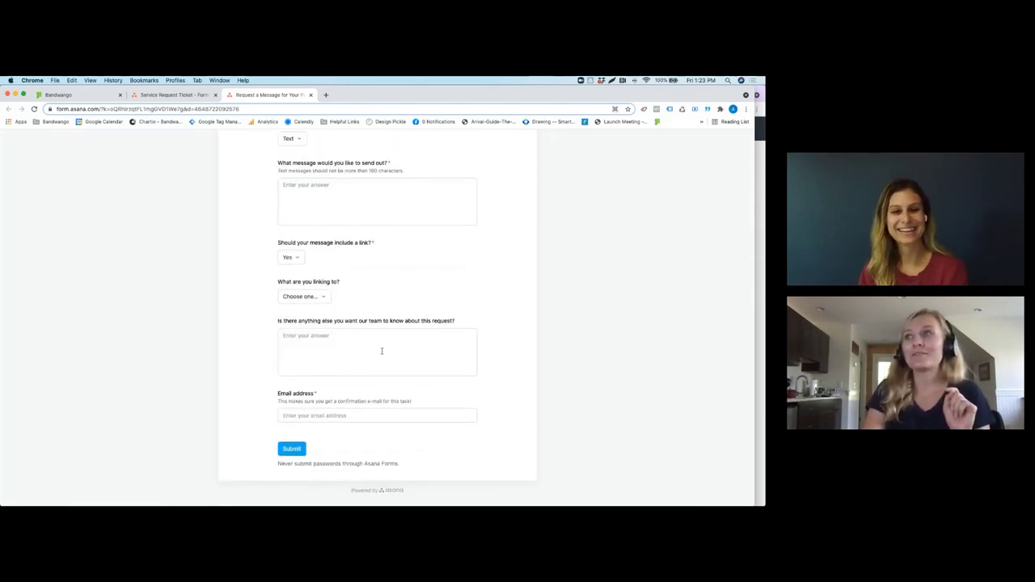
click(336, 343)
scroll(327, 316, up, 3)
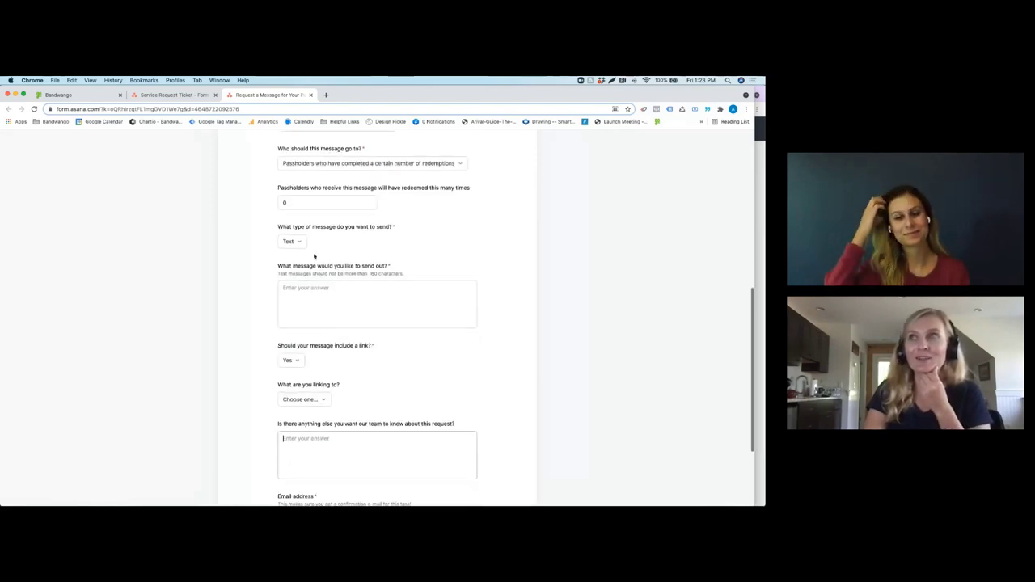
click(292, 202)
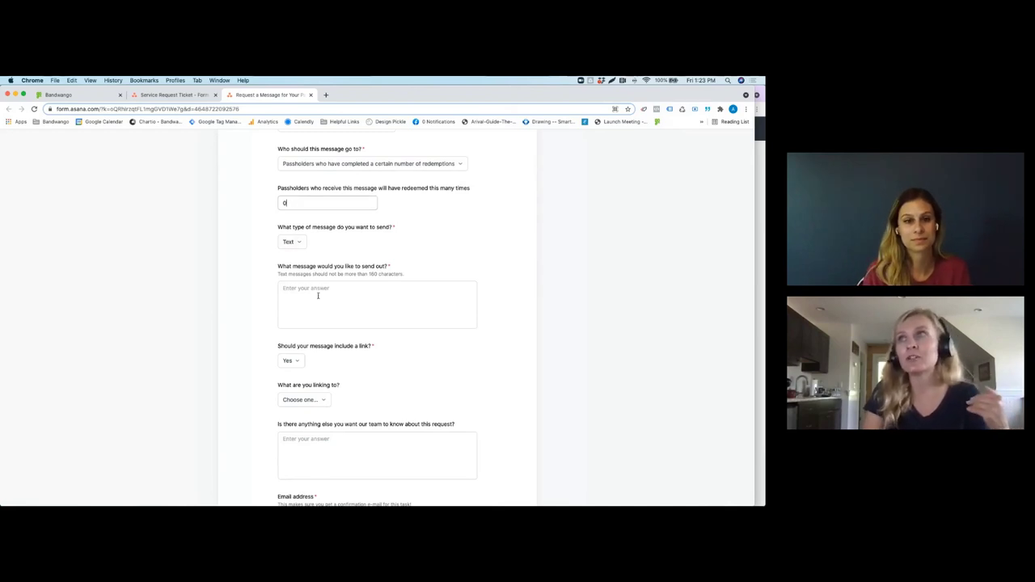
Enter "alskjdf;alsfkdj" as the message and "Can this please be sent to passholders 0-1." as the additional information for the team
scroll(316, 291, down, 1)
text(alskjdf;alsfkdj)
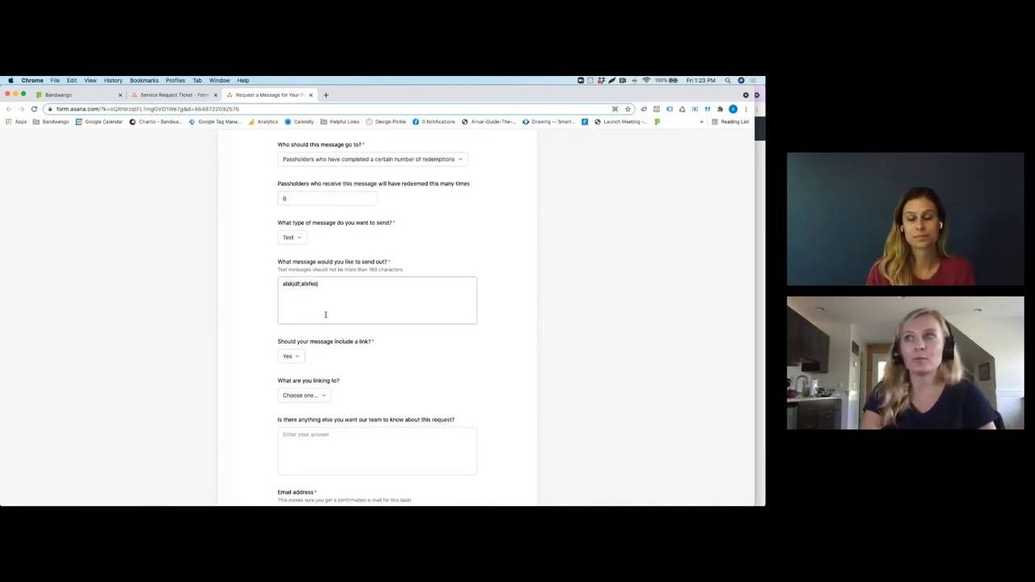
scroll(321, 364, down, 1)
click(321, 405)
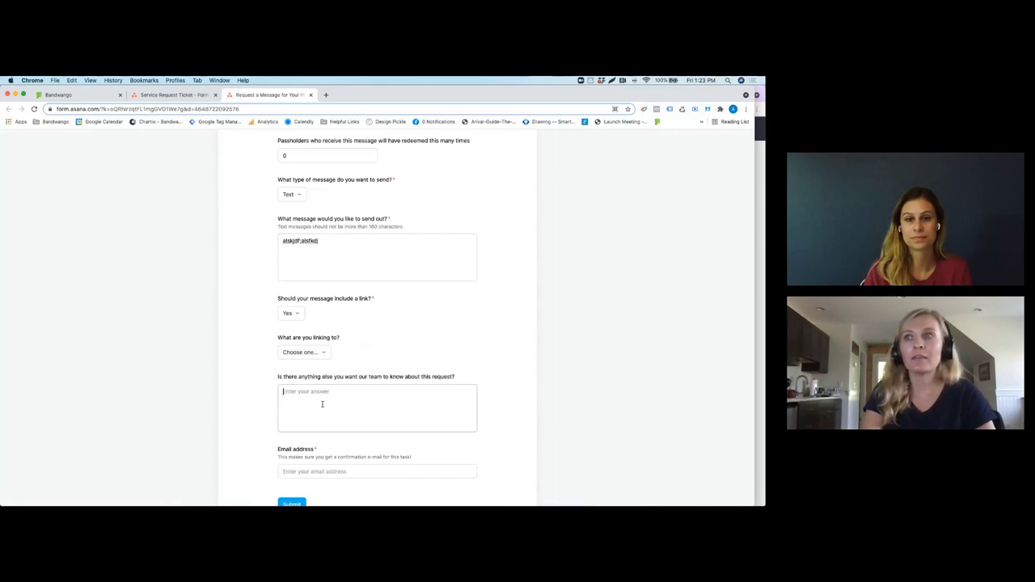
text(Can this plesae be sent)
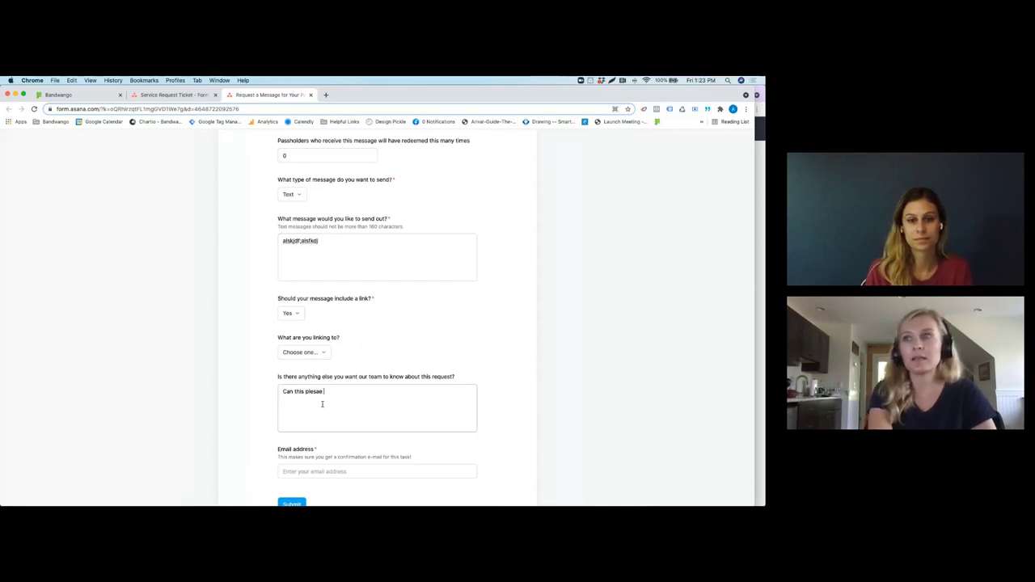
key(BackSpace)
key(BackSpace)
text(nt )
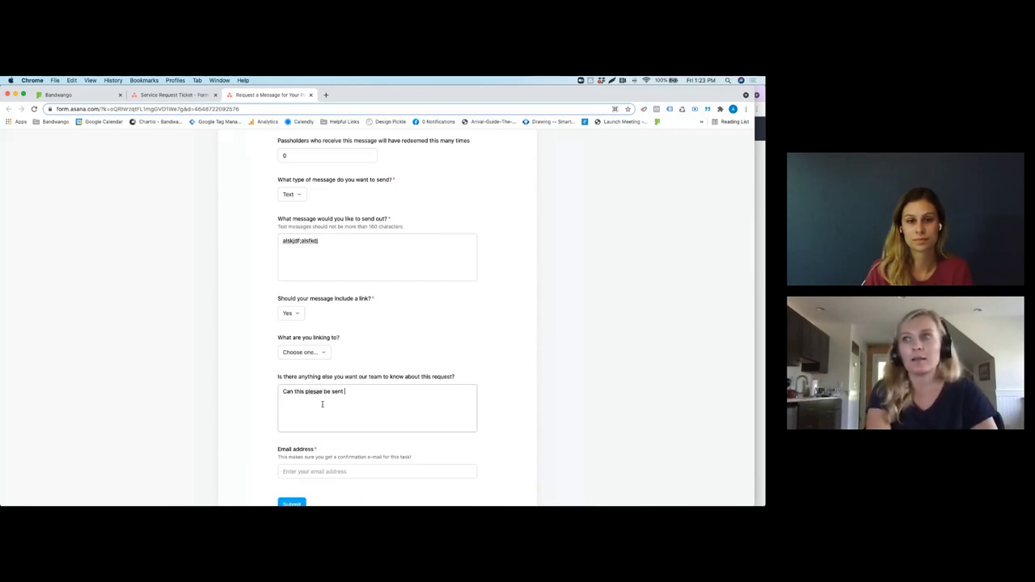
text(to passholders)
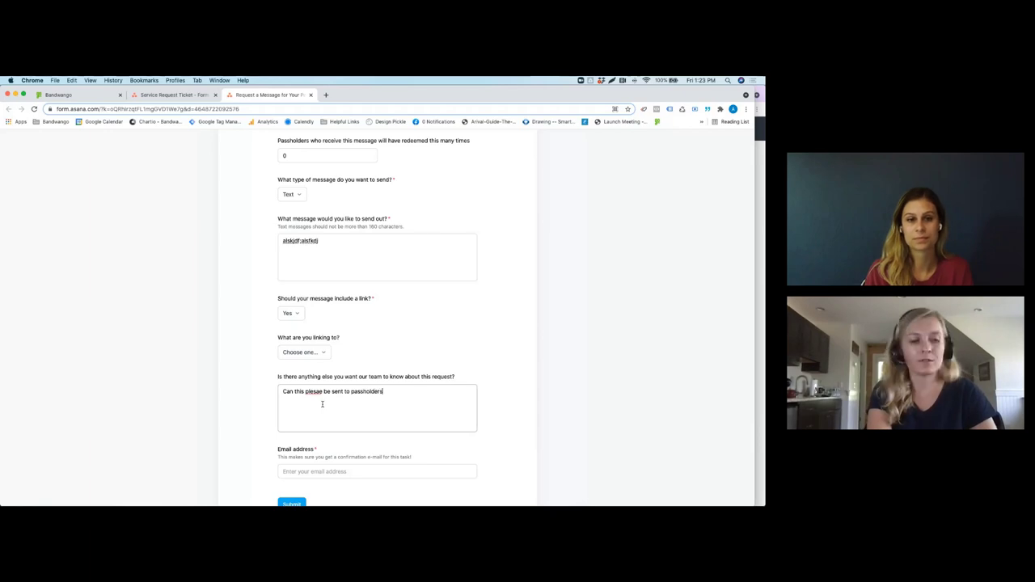
text( -0-1.)
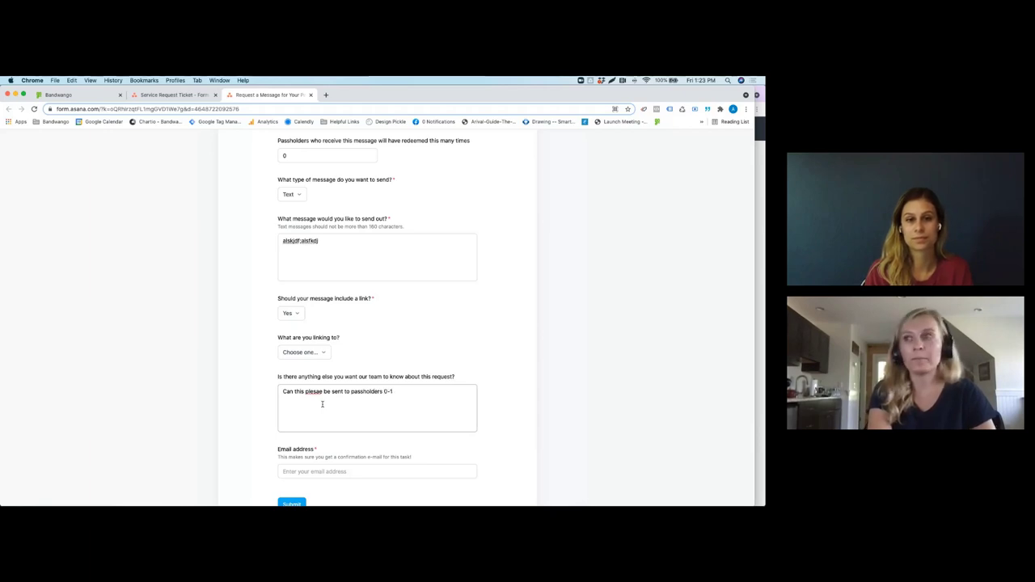
right_click(312, 395)
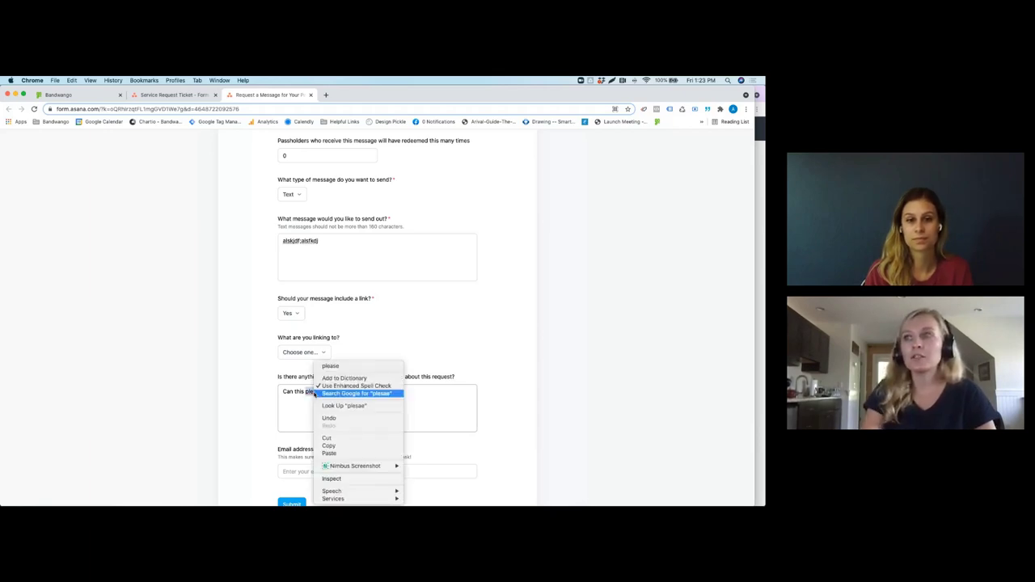
click(327, 365)
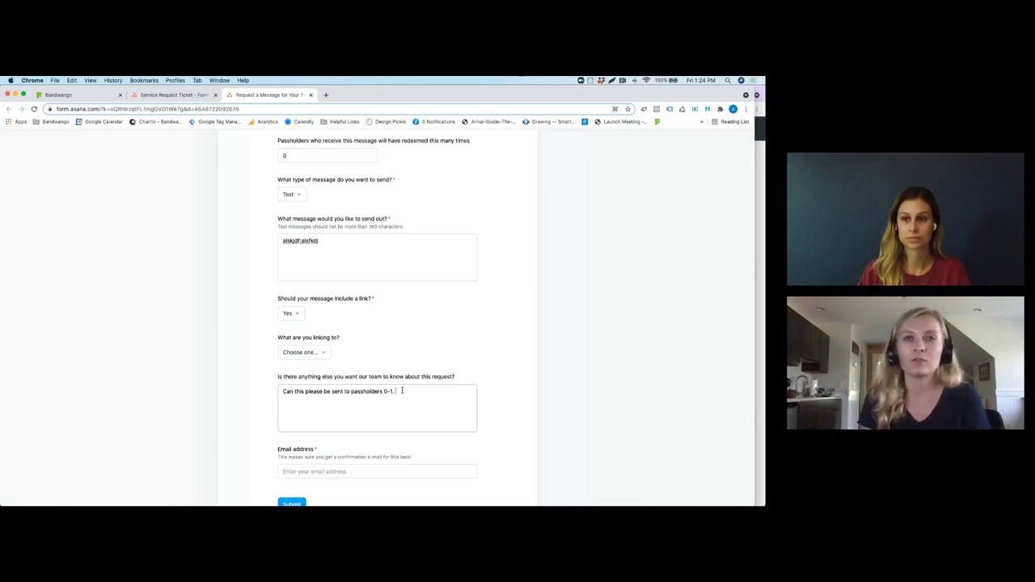
Clear the sample message text and the additional information note from the passholder message form
scroll(348, 387, down, 1)
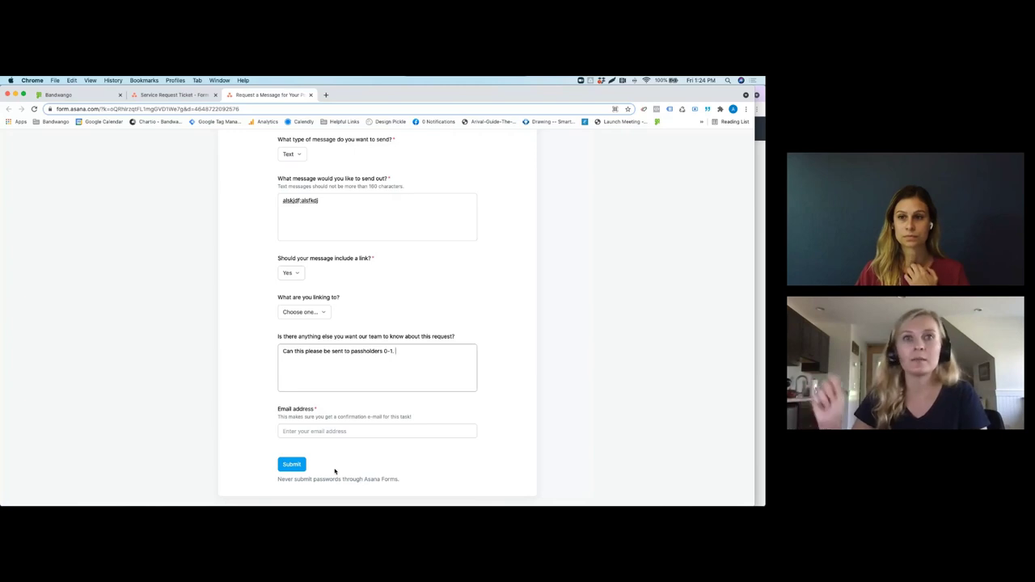
scroll(355, 235, up, 5)
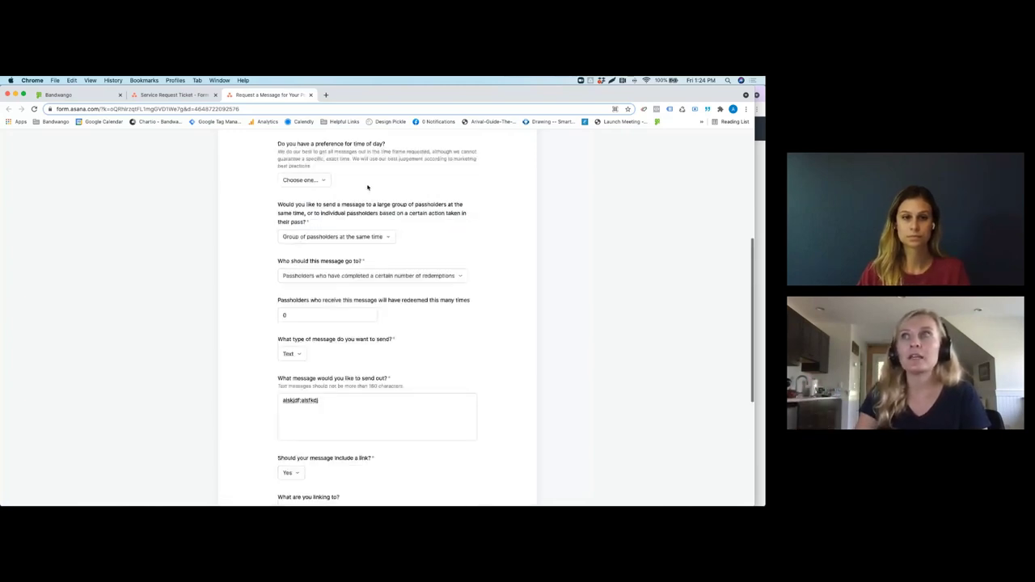
scroll(507, 323, down, 2)
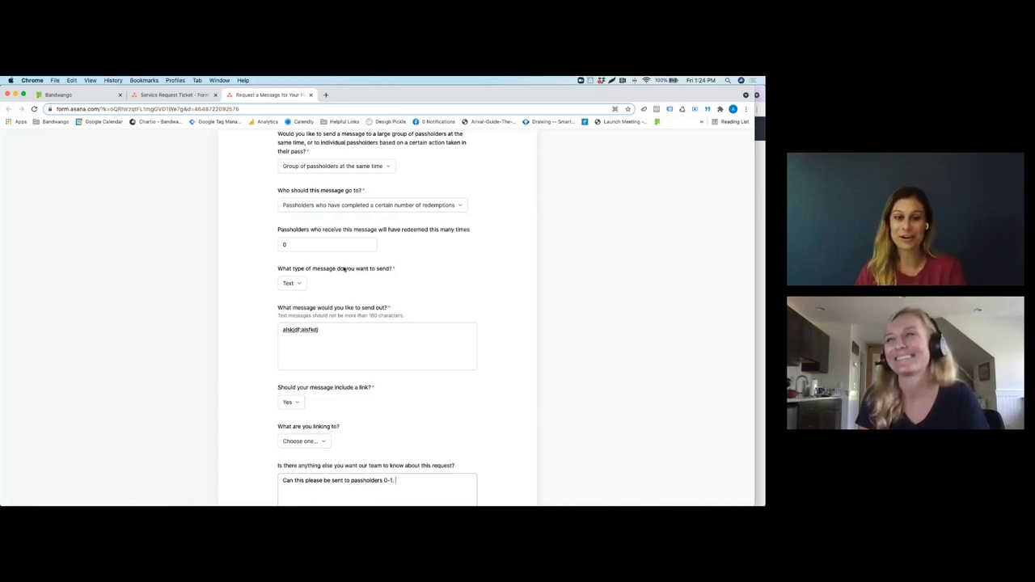
drag(328, 334, 300, 334)
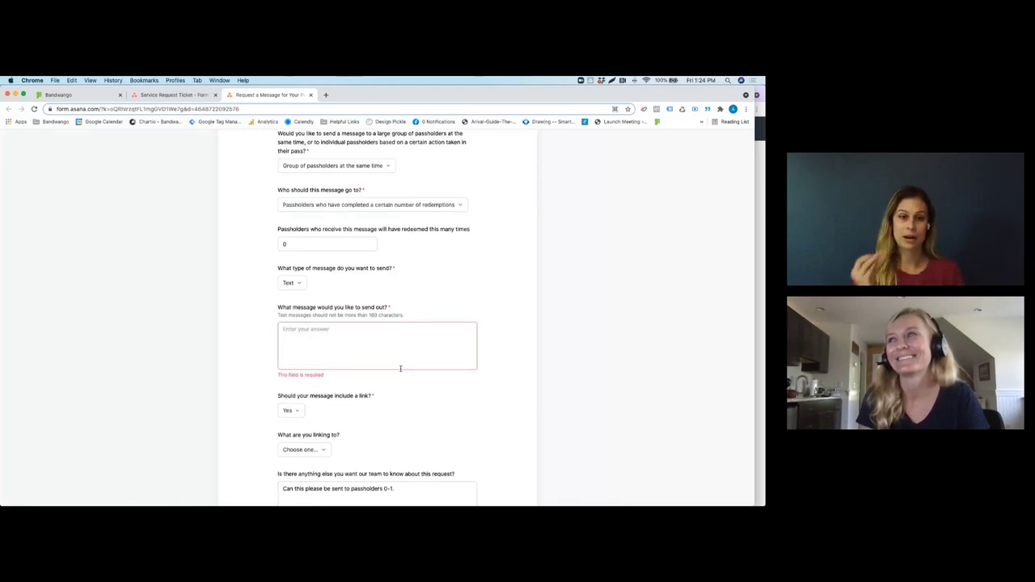
scroll(399, 367, down, 2)
triple_click(360, 419)
key(BackSpace)
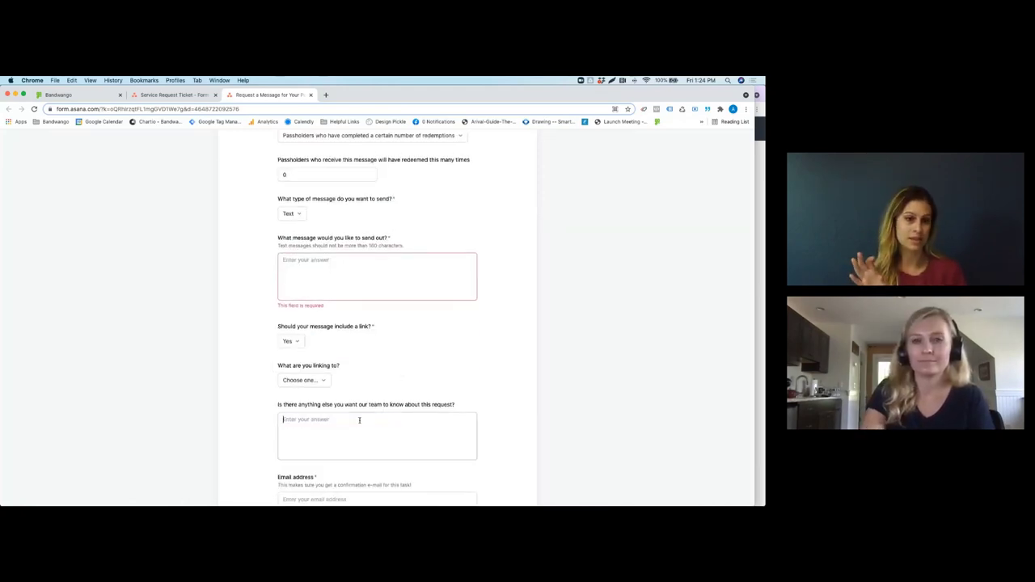
click(171, 197)
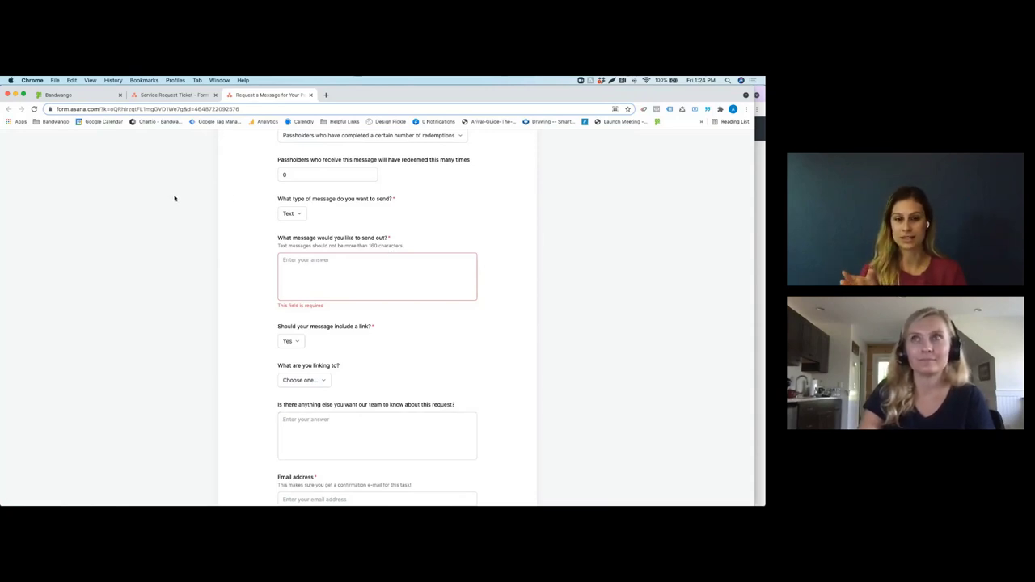
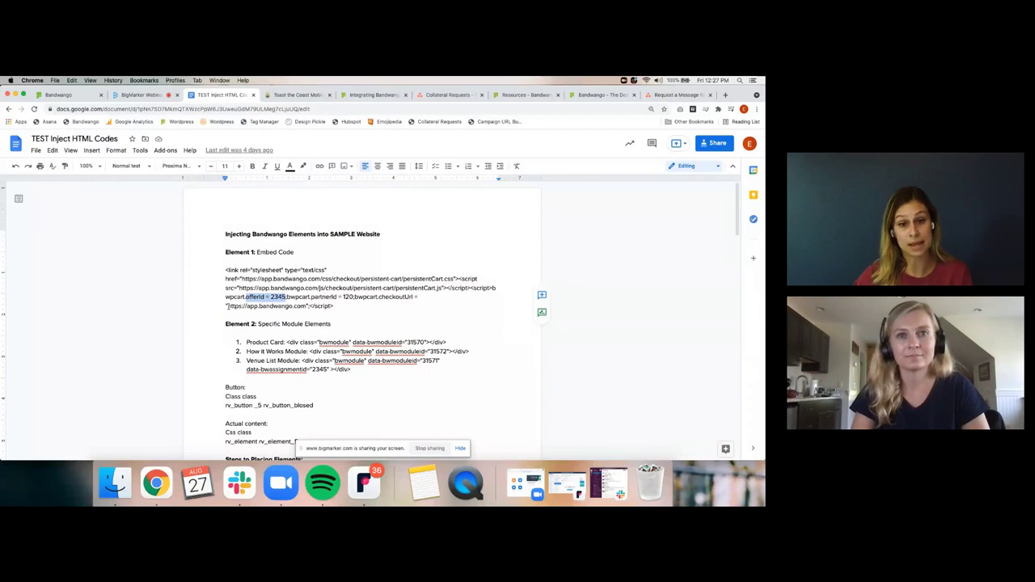
Highlight the checkout URL and the complete embed code under Element 1 in the TEST Inject HTML Codes document
drag(227, 306, 307, 306)
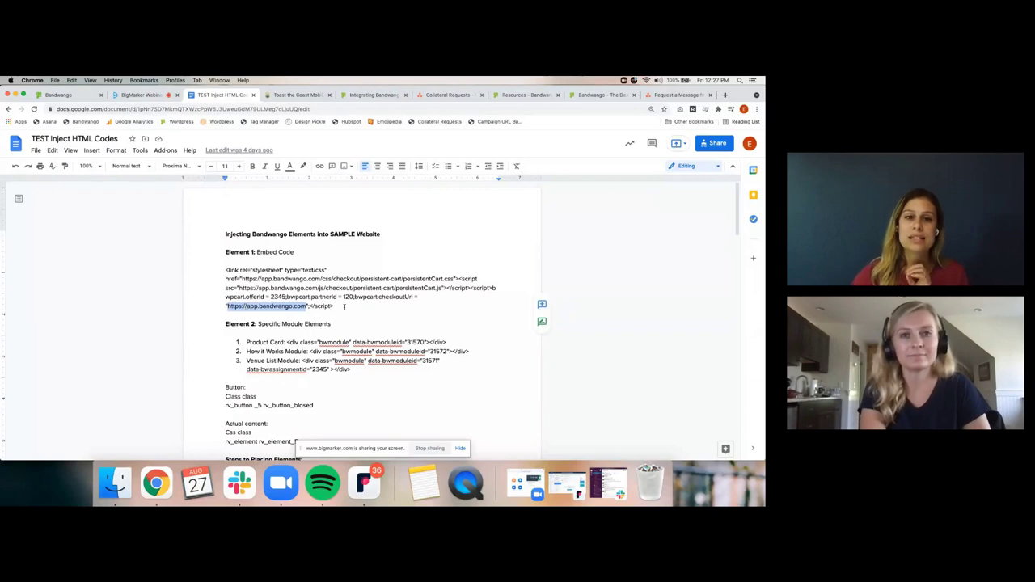
drag(344, 307, 220, 270)
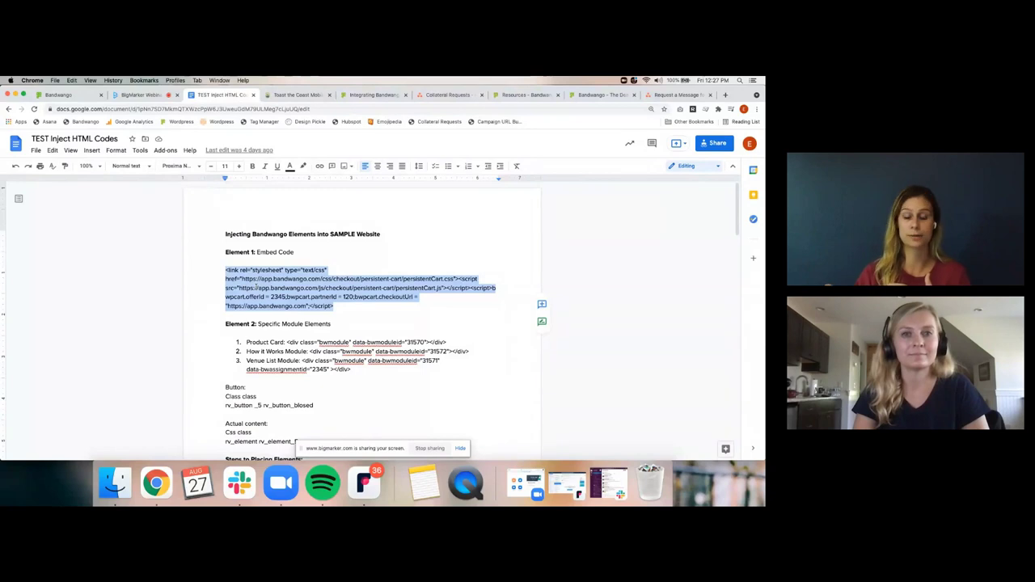
Highlight in turn the Product Card, How it Works and Venue List module codes under Element 2
scroll(258, 287, down, 1)
scroll(258, 289, down, 1)
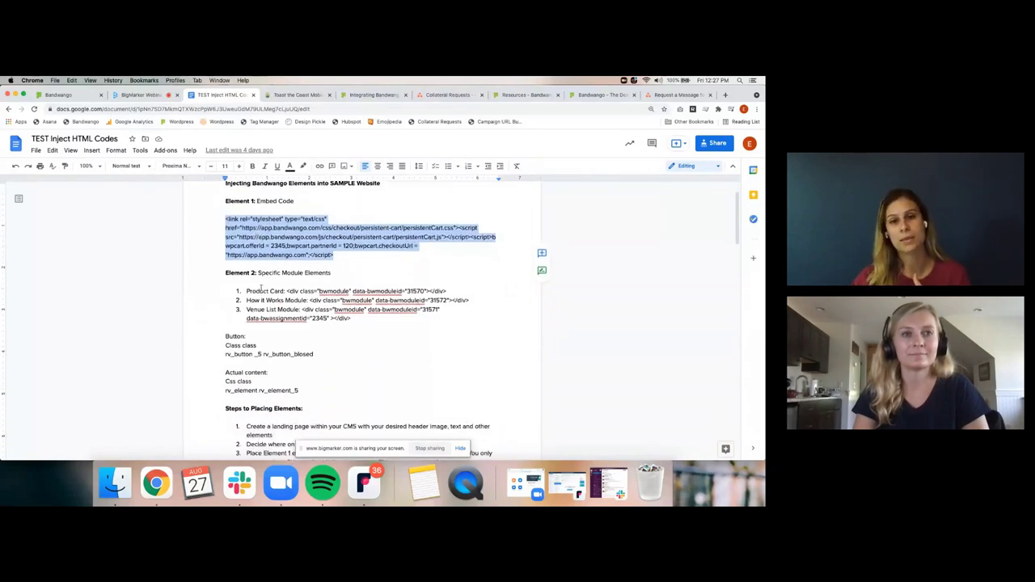
drag(404, 286, 299, 287)
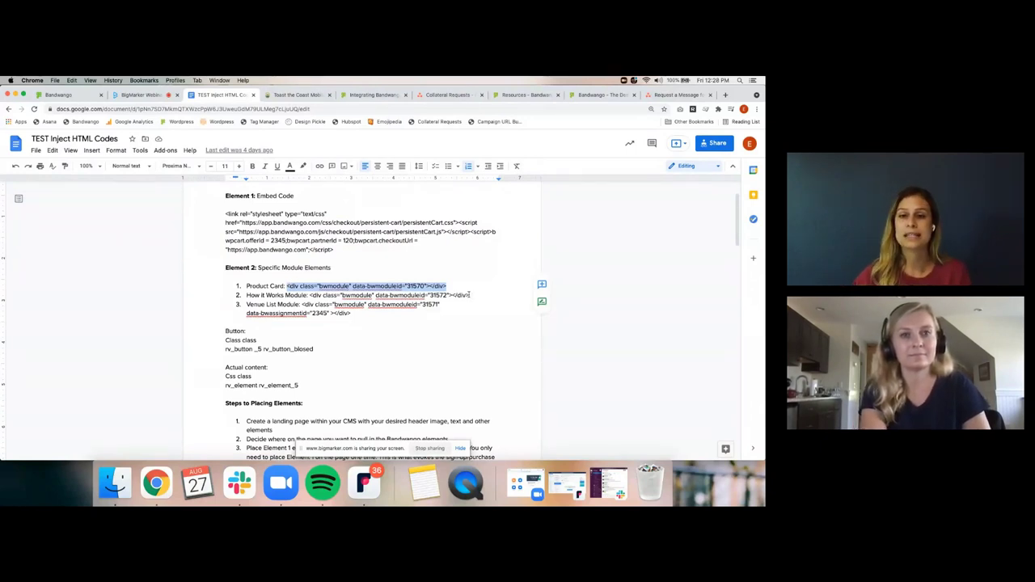
drag(469, 295, 309, 295)
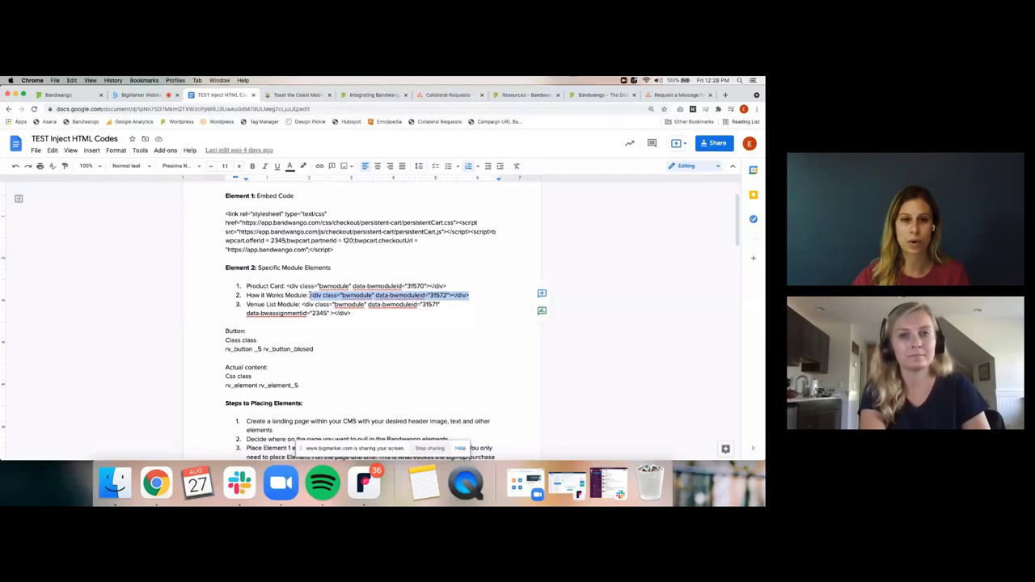
drag(351, 313, 304, 304)
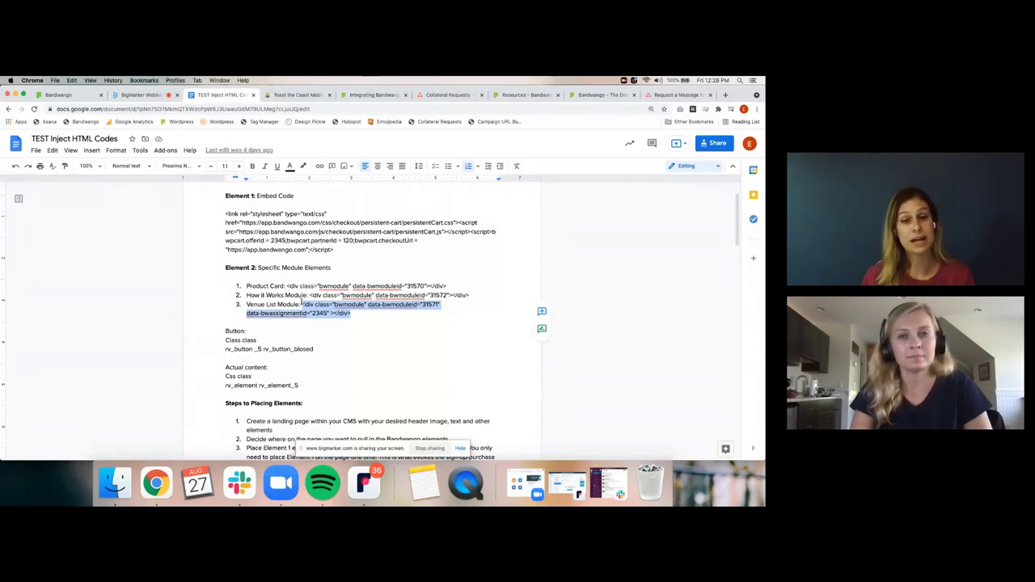
Delete the Button and Actual content class notes between the module list and the Steps to Placing Elements heading
drag(300, 387, 213, 330)
key(BackSpace)
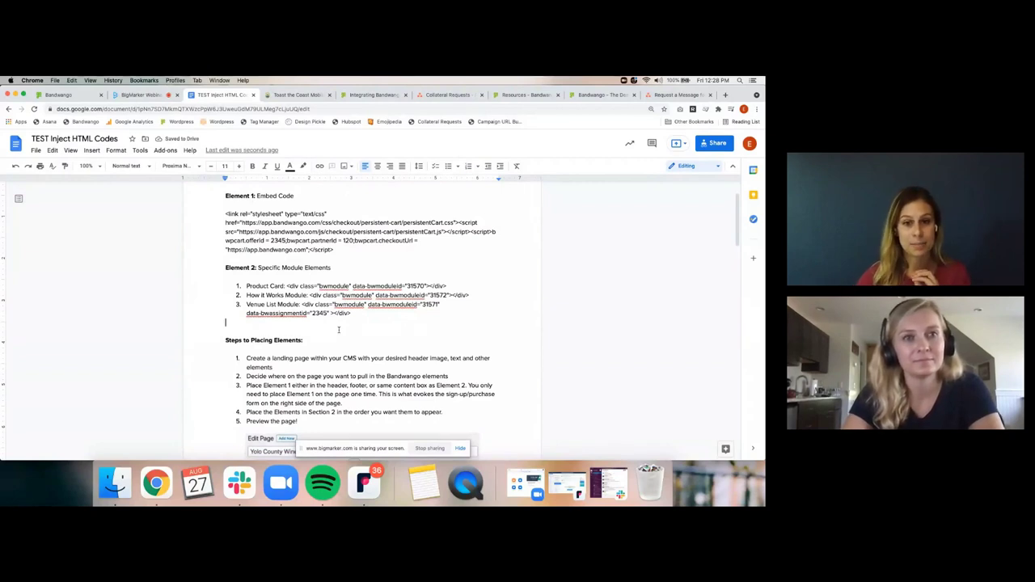
Highlight the Venue List module code once more and return to the document's heading
drag(350, 314, 302, 305)
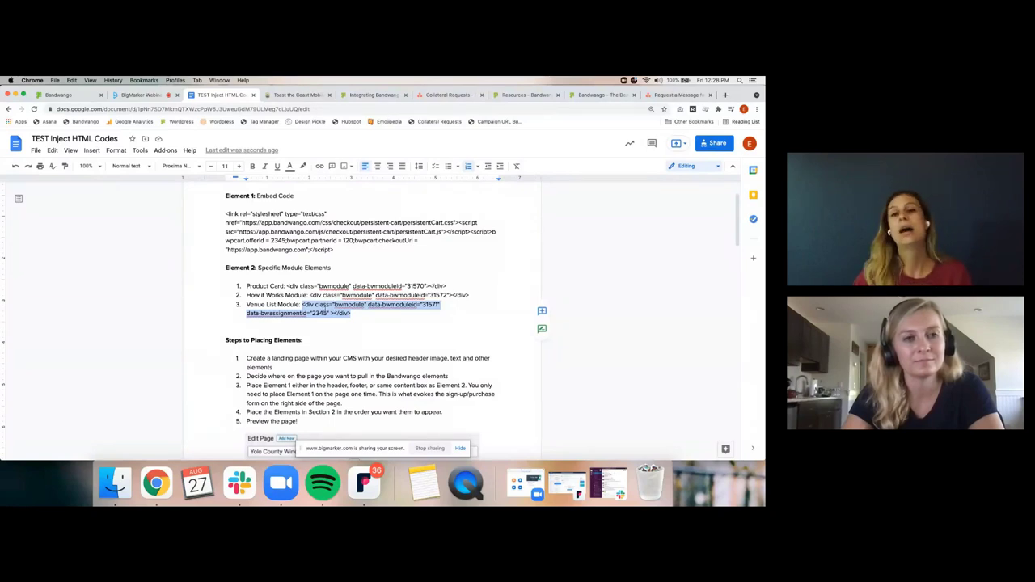
click(353, 315)
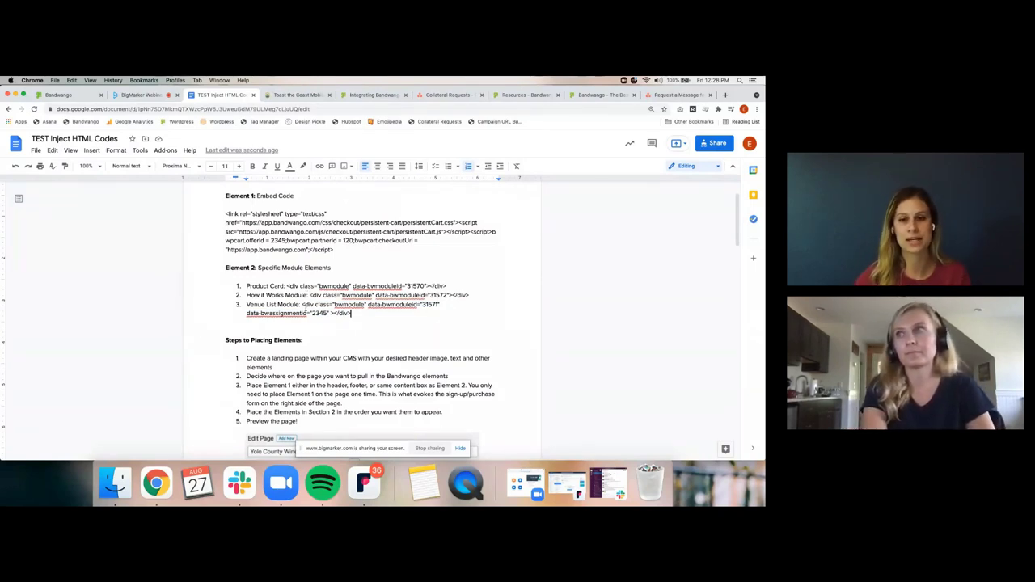
scroll(304, 305, up, 1)
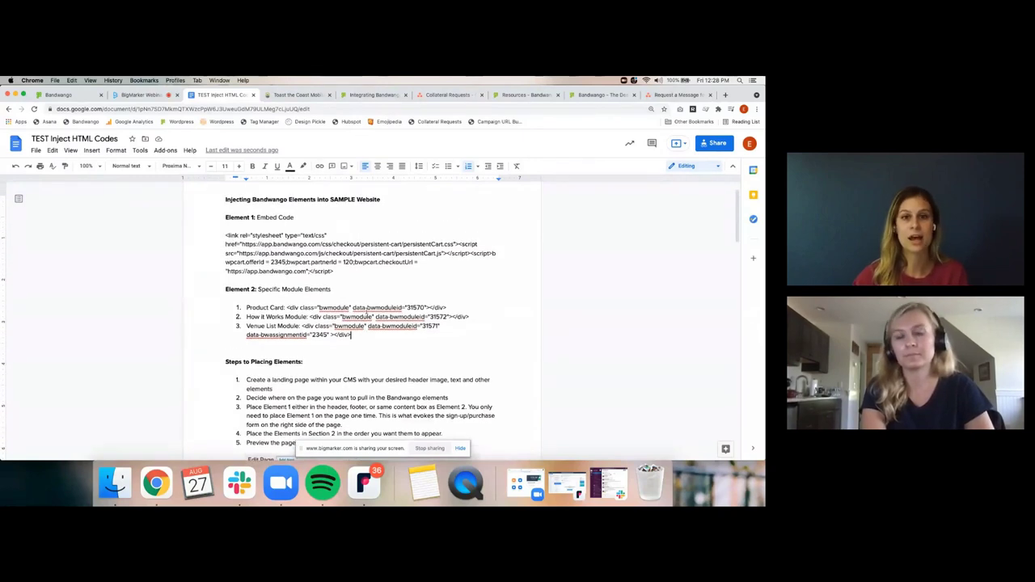
Switch to the Toast the Coast mobile passport page and highlight its full web address
click(289, 95)
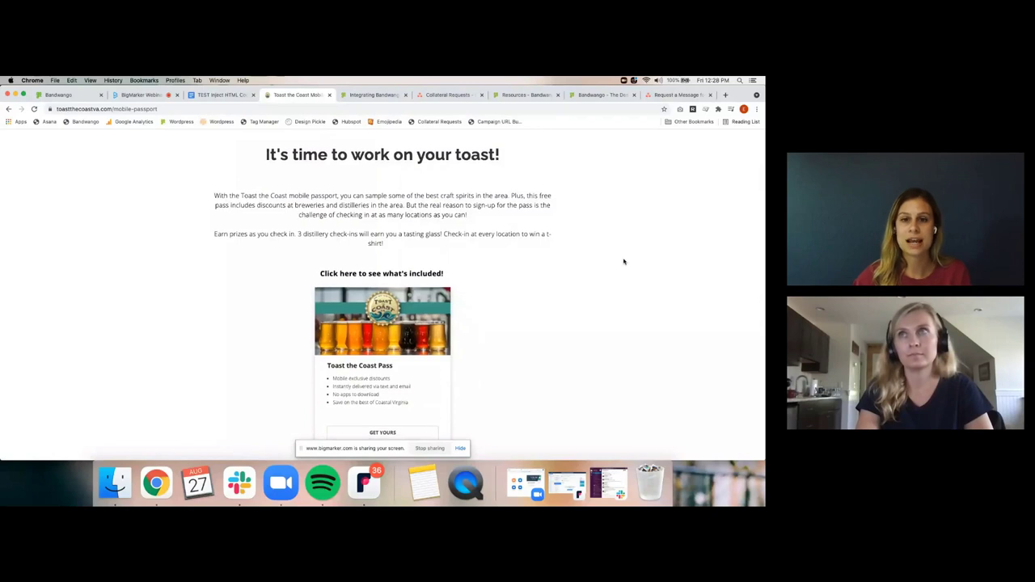
scroll(623, 261, down, 1)
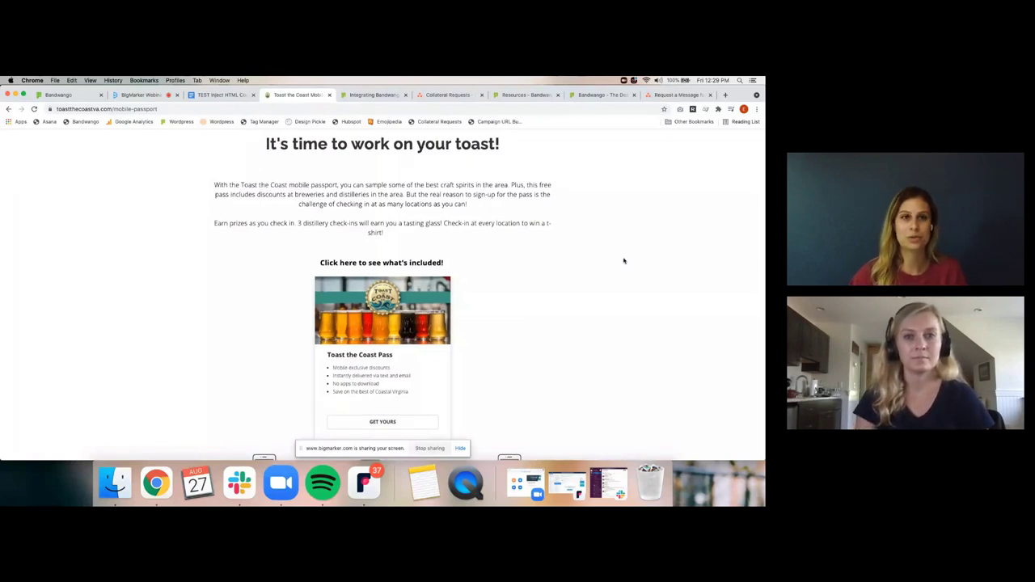
click(160, 110)
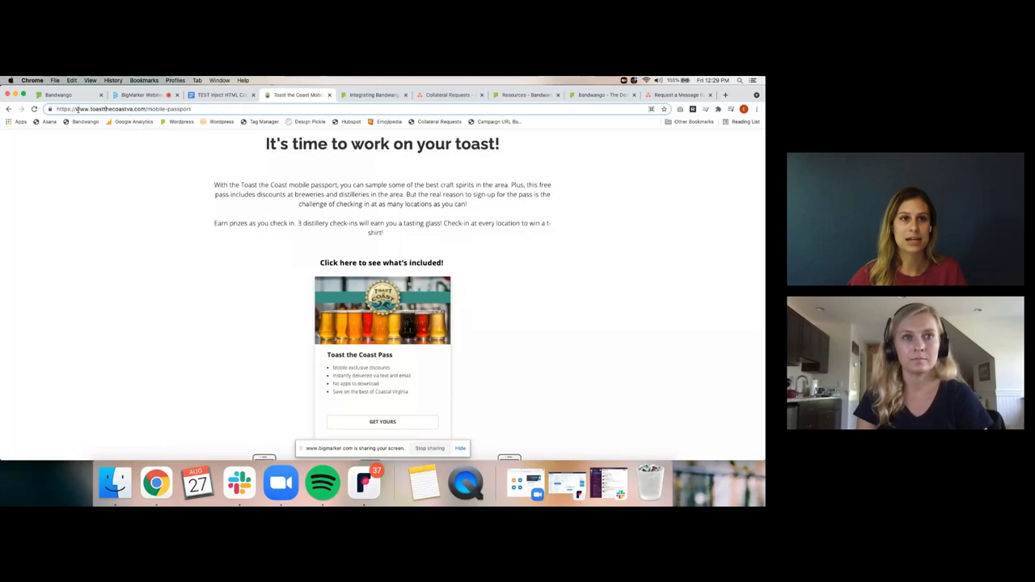
drag(214, 109, 46, 110)
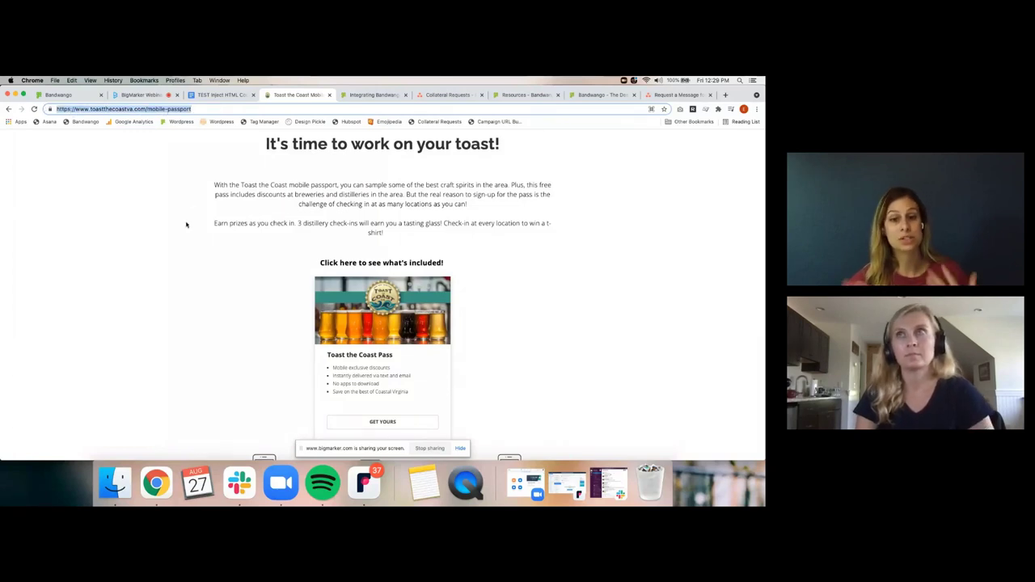
click(480, 262)
Examine the passport page from its site navigation down to the pass card and highlight the heading and introductory text
scroll(480, 261, up, 5)
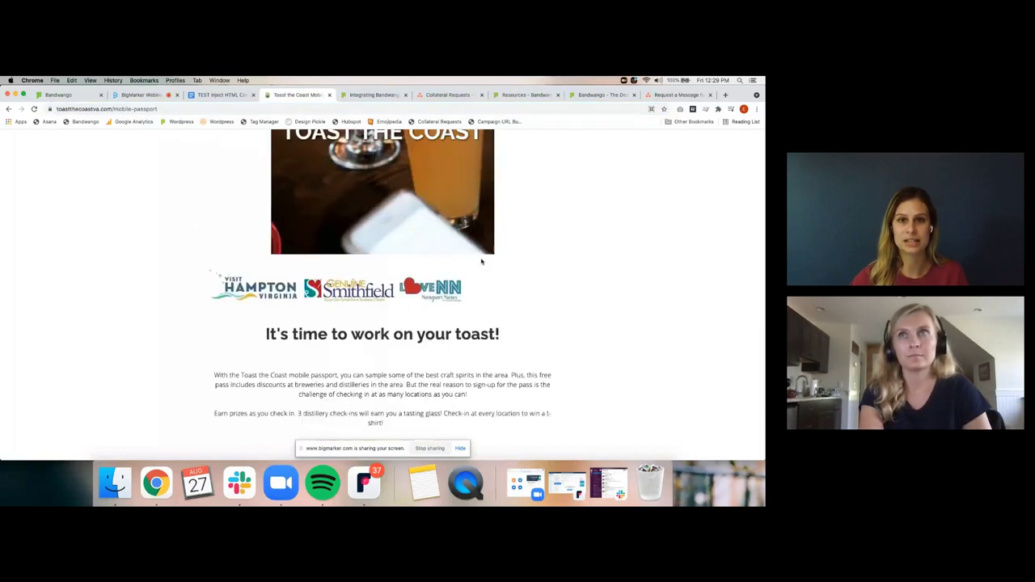
scroll(480, 262, up, 3)
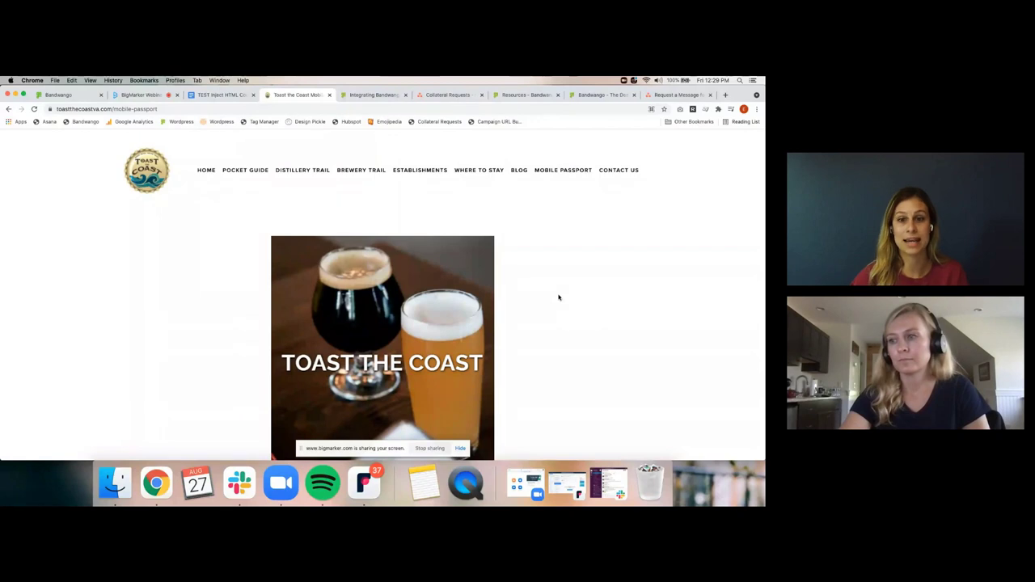
scroll(561, 297, down, 5)
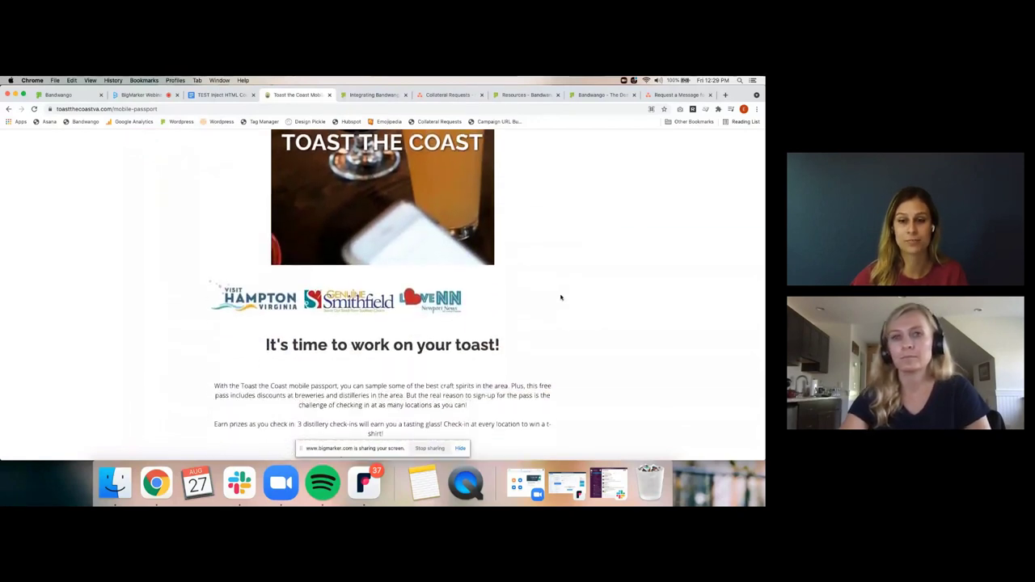
scroll(561, 298, down, 3)
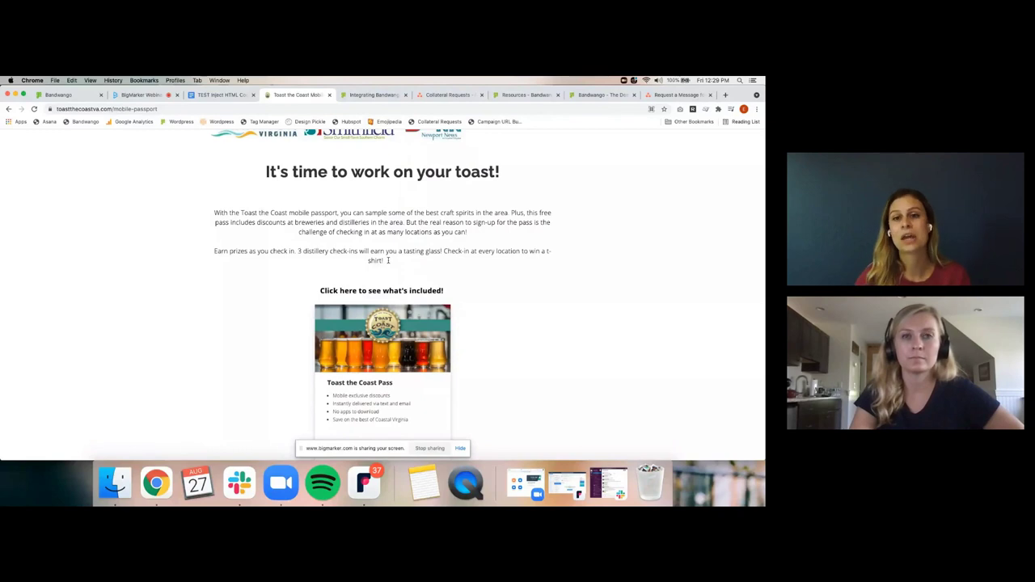
drag(389, 261, 267, 171)
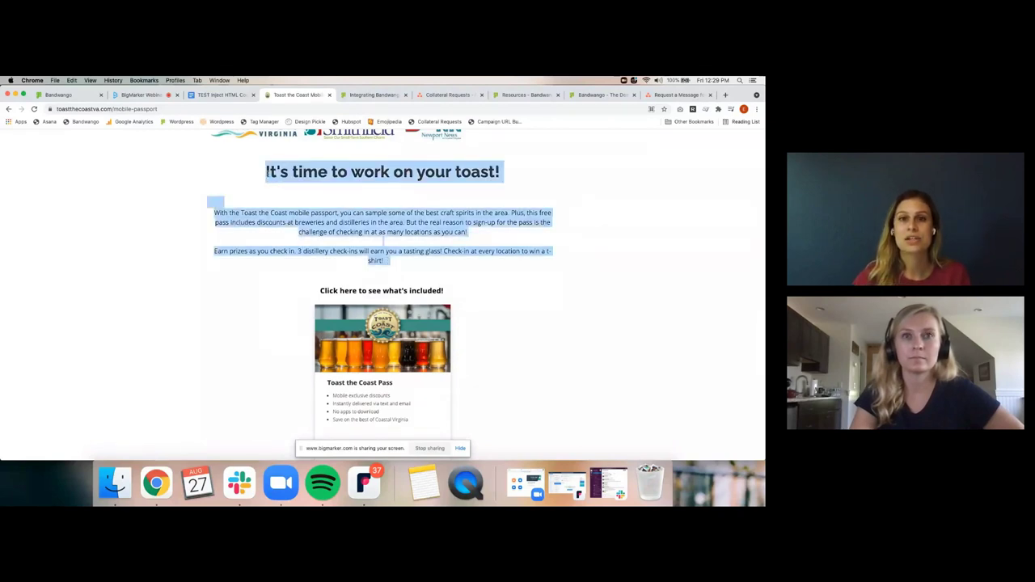
click(498, 245)
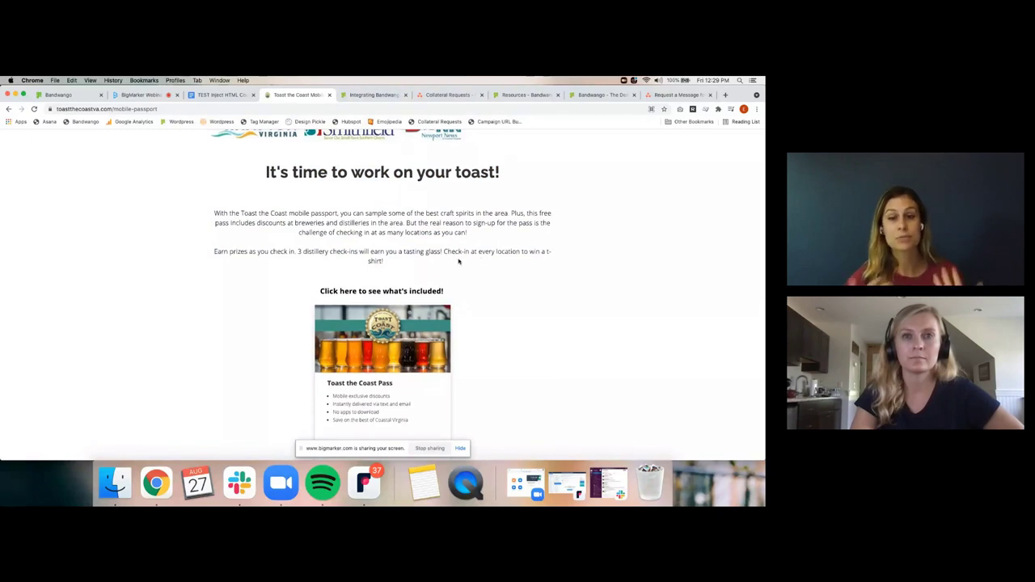
Highlight the "It's time to work on your toast!" heading and the two introductory paragraphs once more, and clear the selection
drag(392, 262, 310, 213)
click(310, 210)
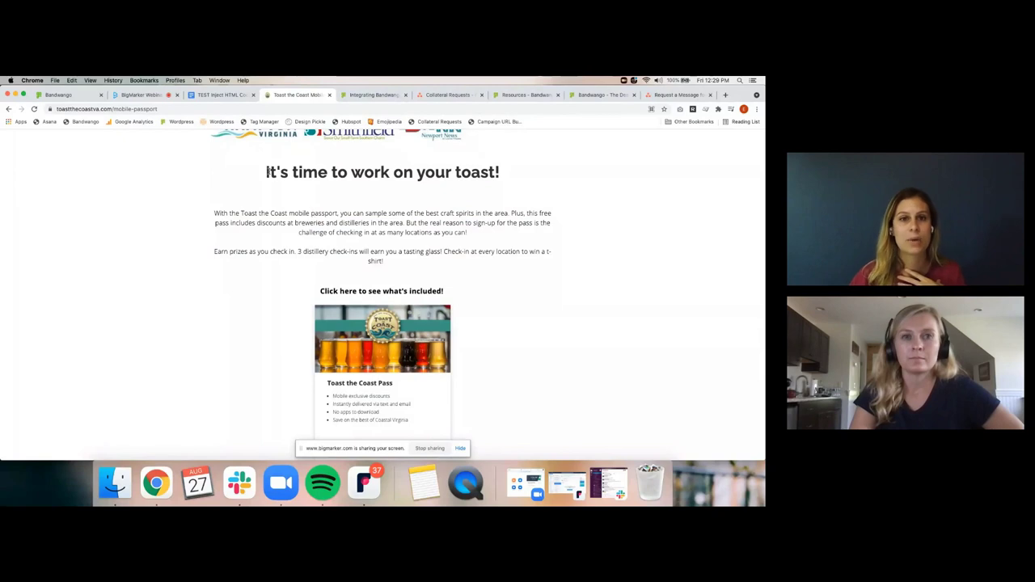
drag(265, 173, 455, 172)
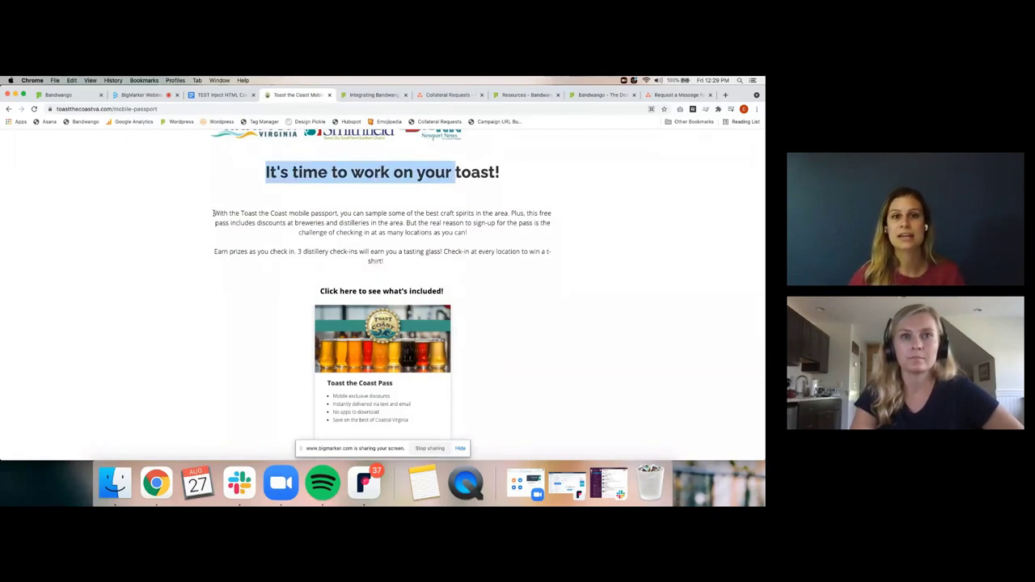
drag(214, 214, 351, 269)
click(350, 266)
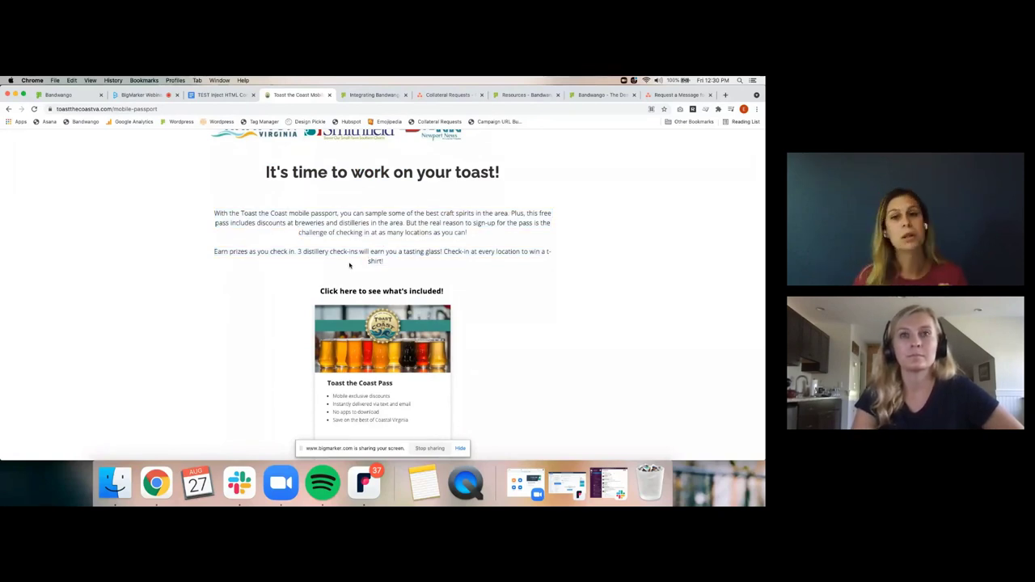
Open the sign-up form from the Toast the Coast Pass card and close it without filling it in
scroll(472, 253, down, 2)
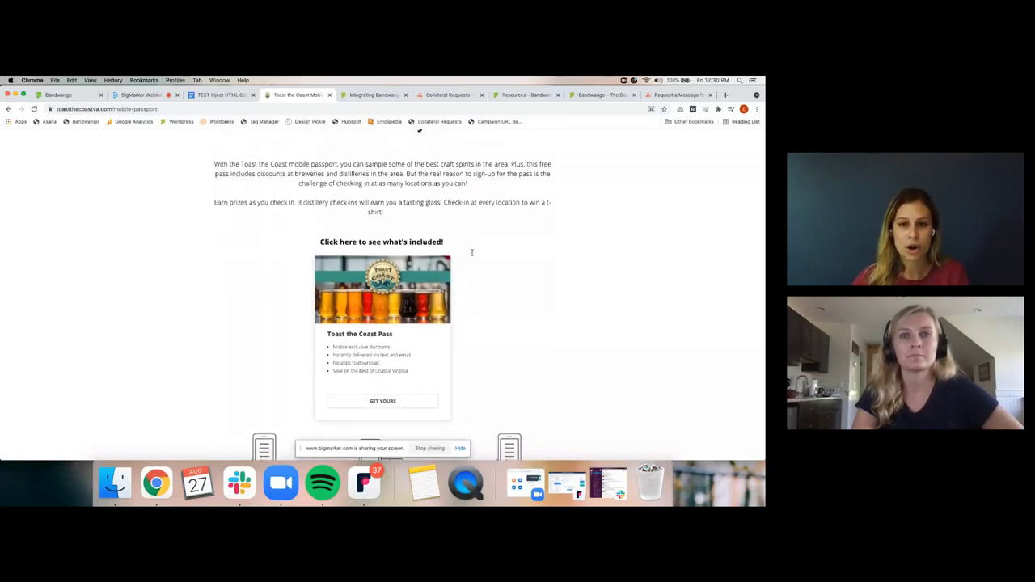
scroll(529, 294, down, 2)
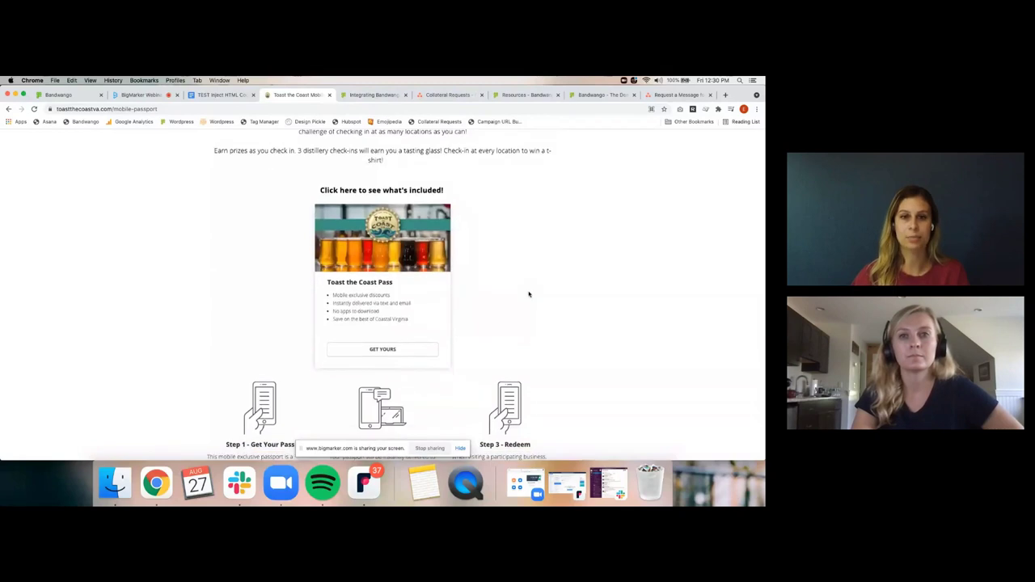
scroll(469, 316, down, 1)
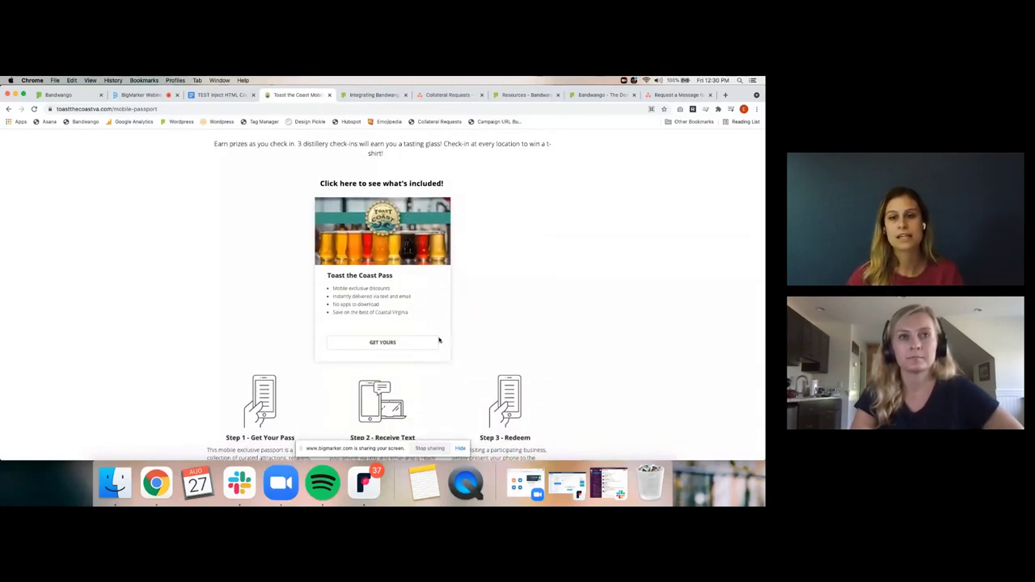
click(380, 343)
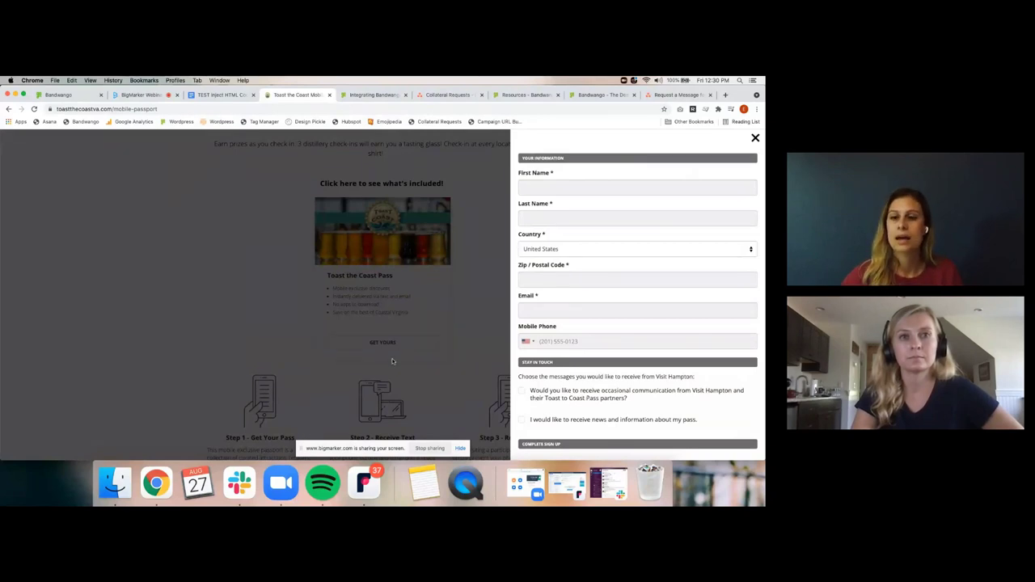
click(462, 368)
Examine the three how-it-works steps and the Hampton venue listings below the pass card
scroll(463, 369, down, 3)
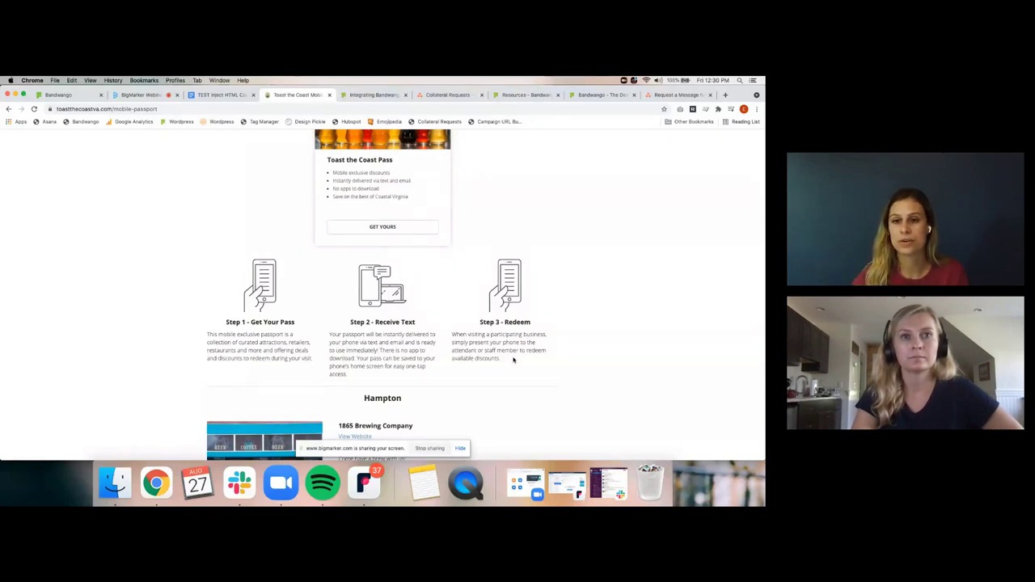
scroll(558, 360, down, 1)
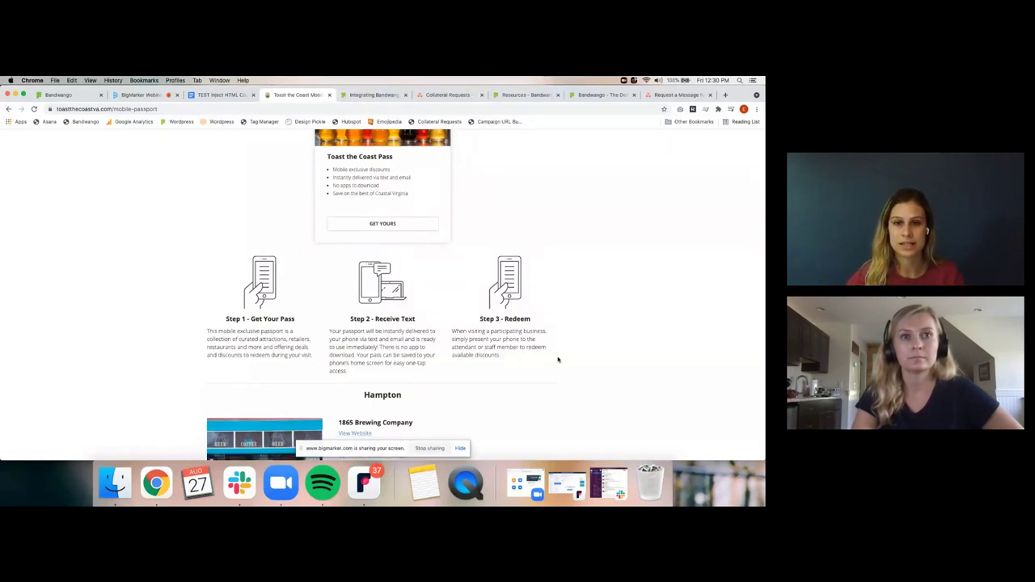
scroll(558, 360, down, 1)
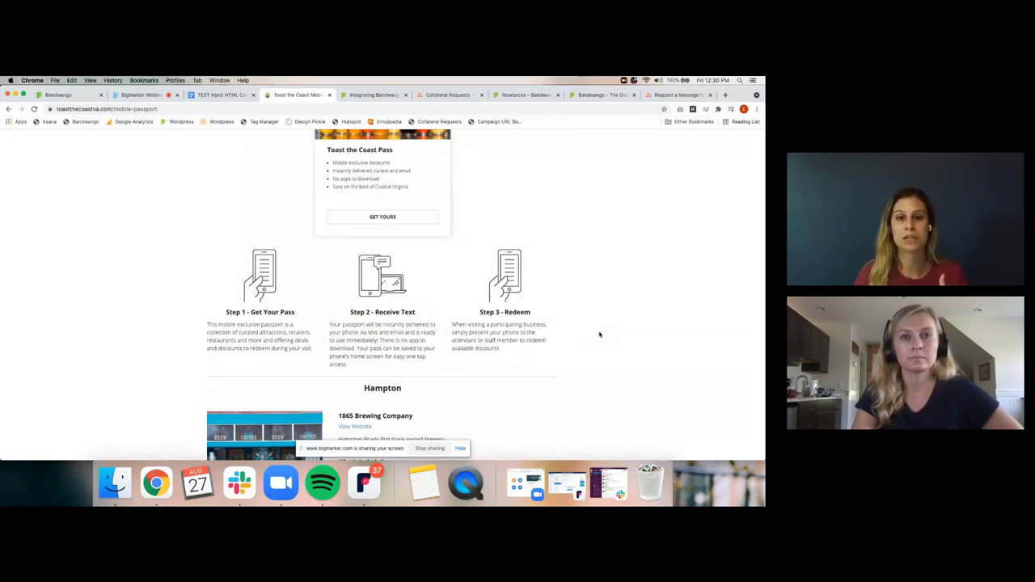
scroll(599, 334, down, 4)
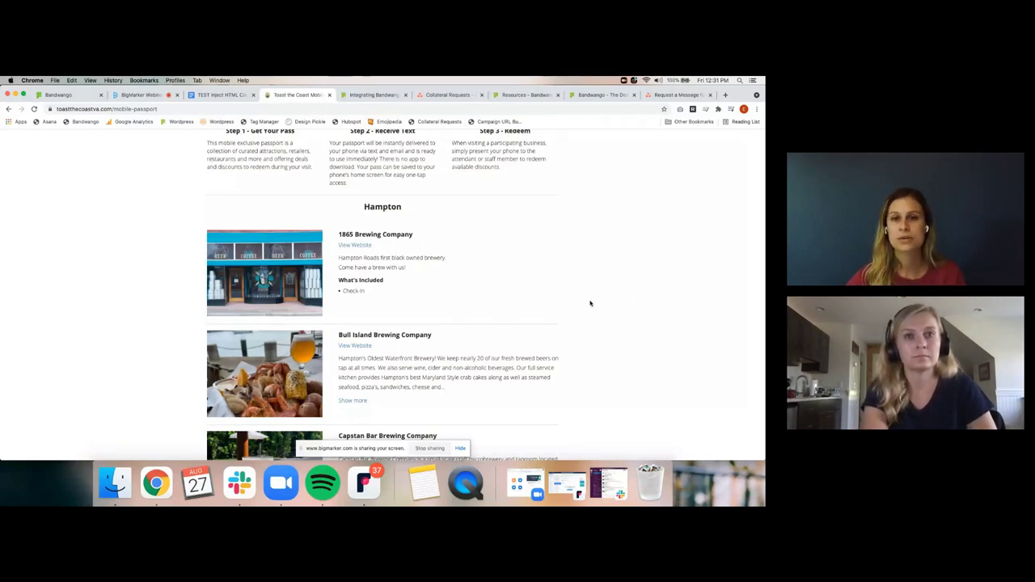
scroll(591, 304, down, 1)
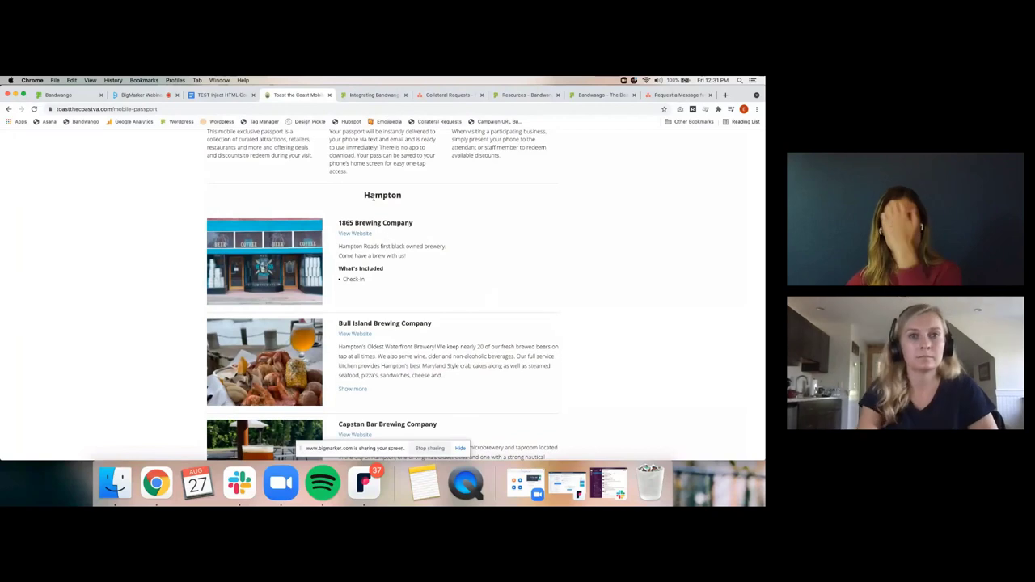
scroll(499, 291, down, 2)
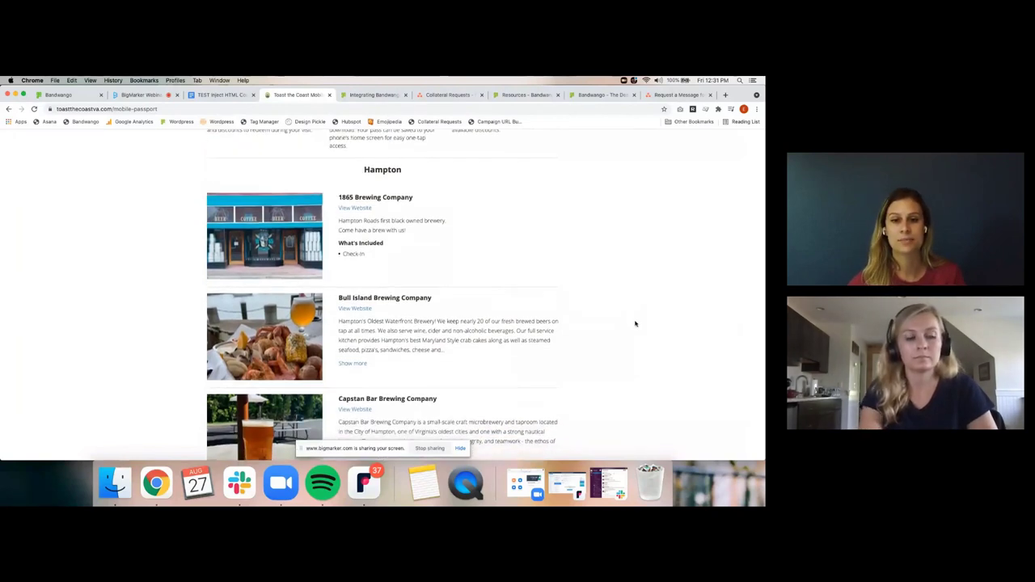
scroll(635, 321, down, 3)
scroll(615, 327, down, 2)
scroll(614, 326, down, 10)
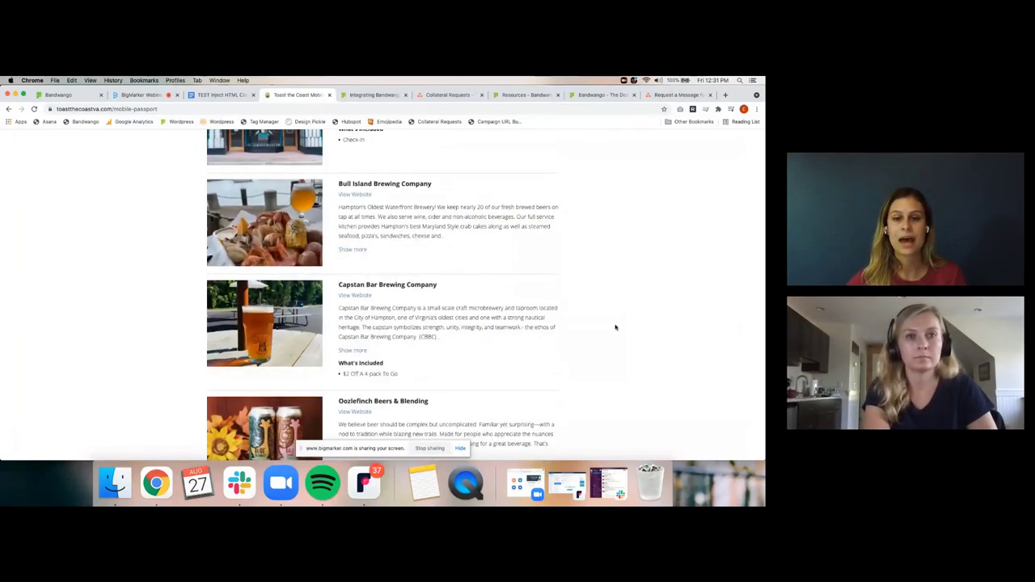
Highlight the "$2 Off A 4-pack To Go" offer in the Capstan Bar Brewing Company listing several times, and clear the selection
drag(397, 316, 342, 314)
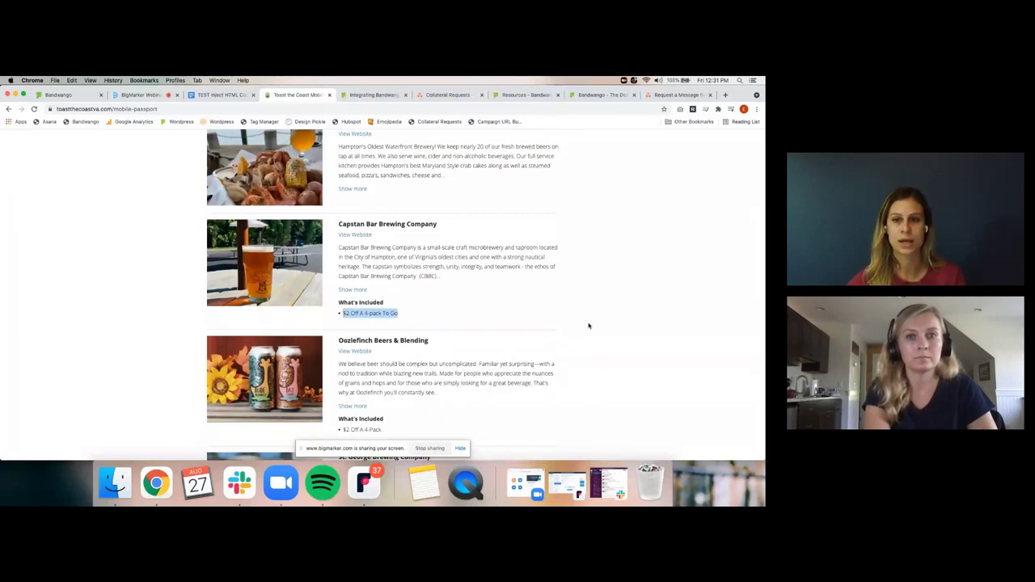
scroll(589, 326, up, 1)
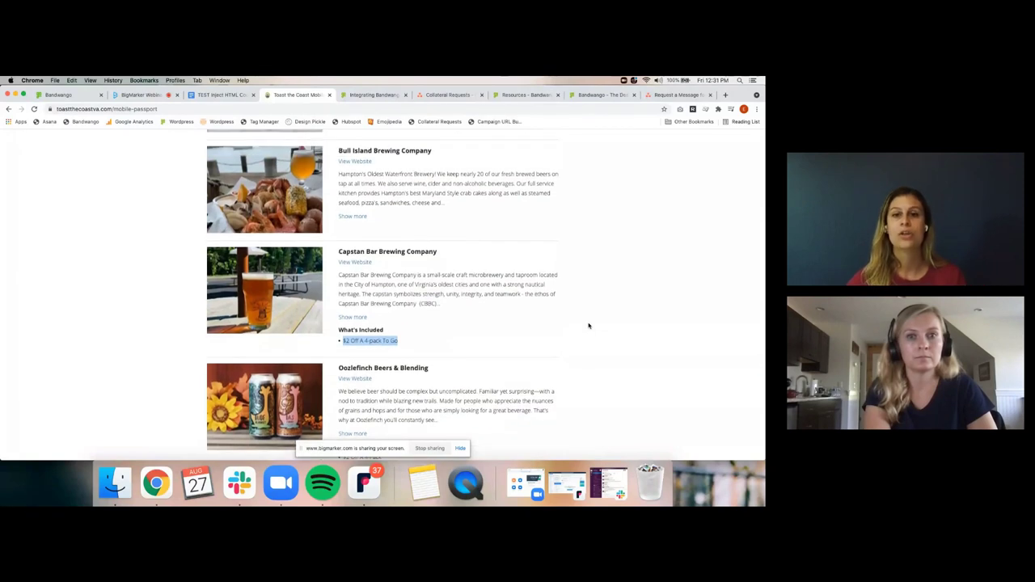
click(543, 322)
scroll(542, 322, up, 1)
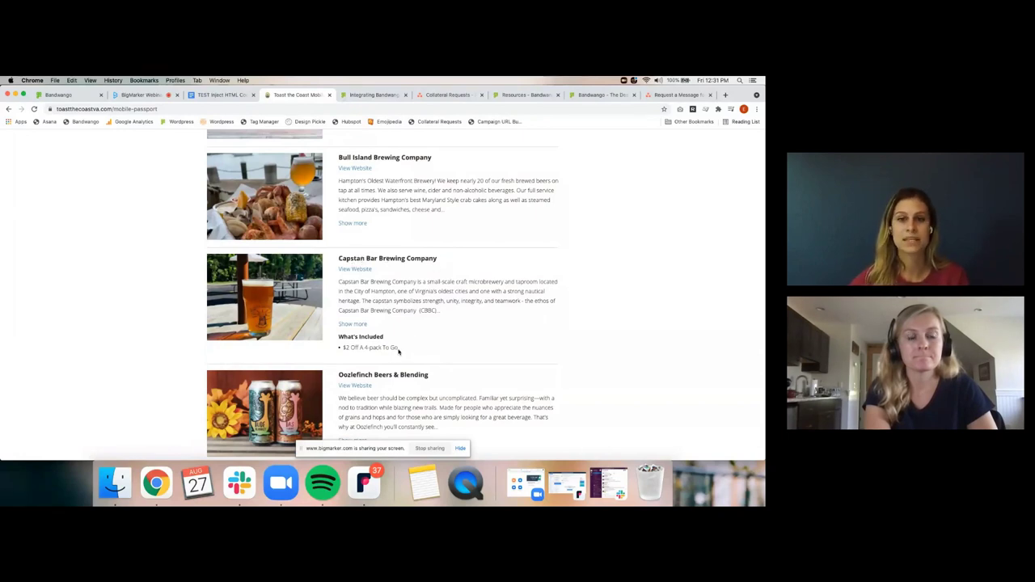
drag(398, 348, 350, 348)
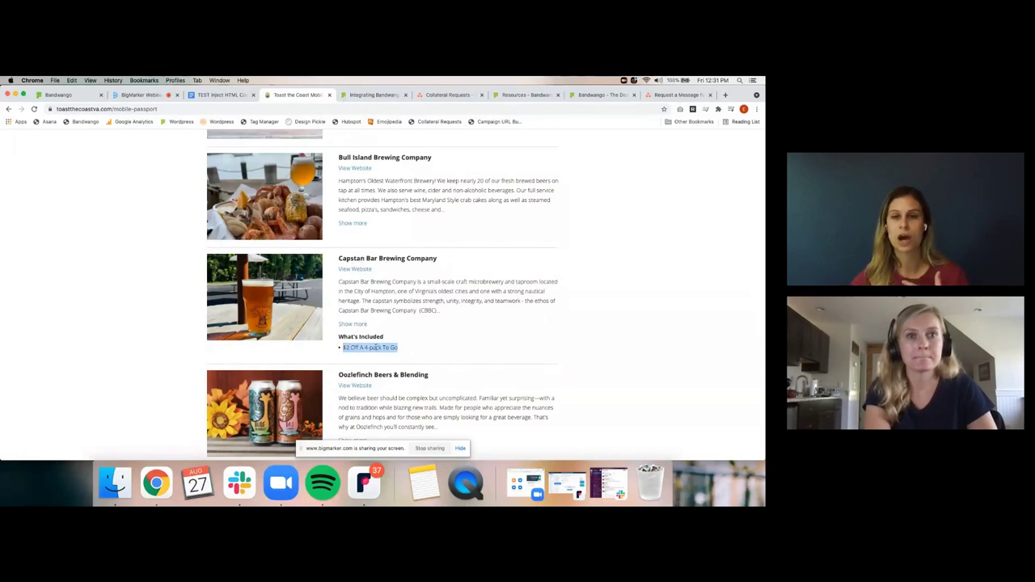
click(400, 349)
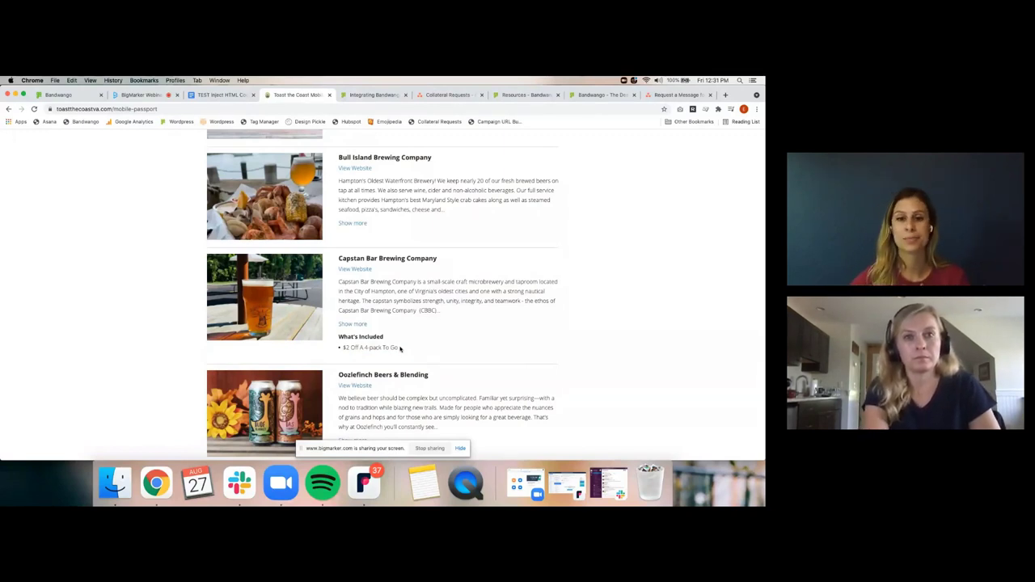
drag(400, 348, 343, 347)
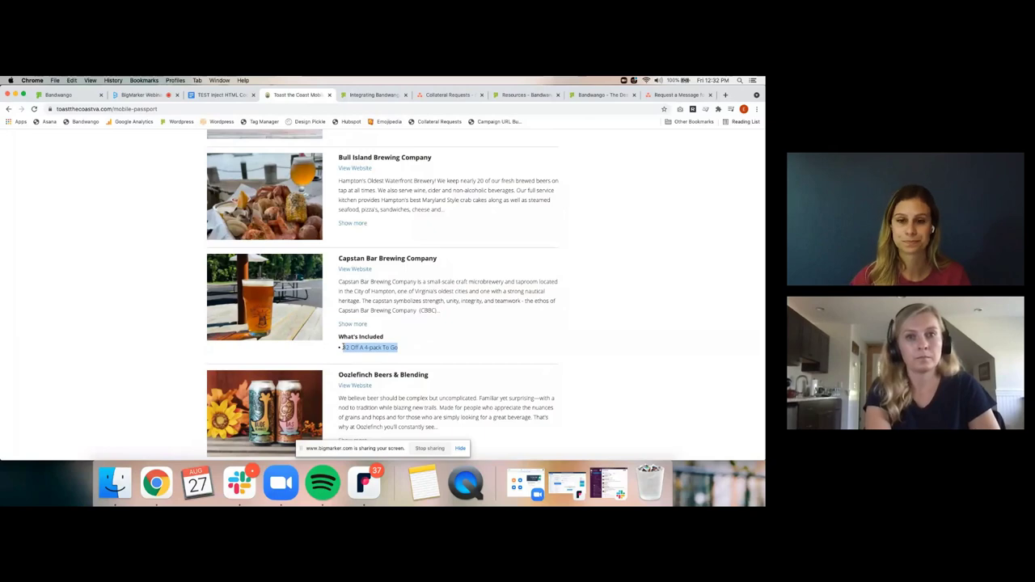
click(566, 342)
Switch to the Integrating Bandwango Passes into Websites article and highlight its title
scroll(566, 343, up, 5)
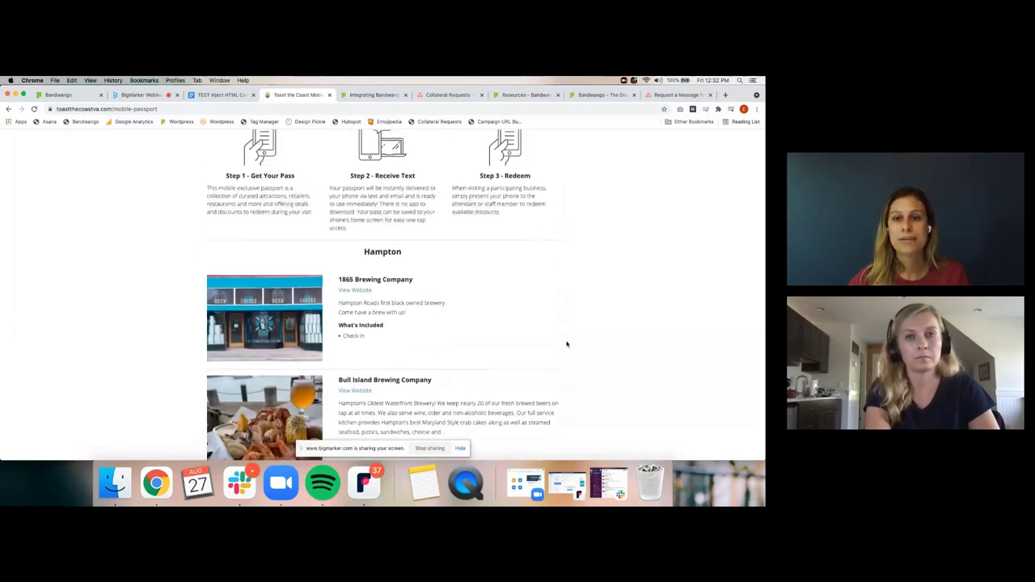
scroll(566, 344, up, 2)
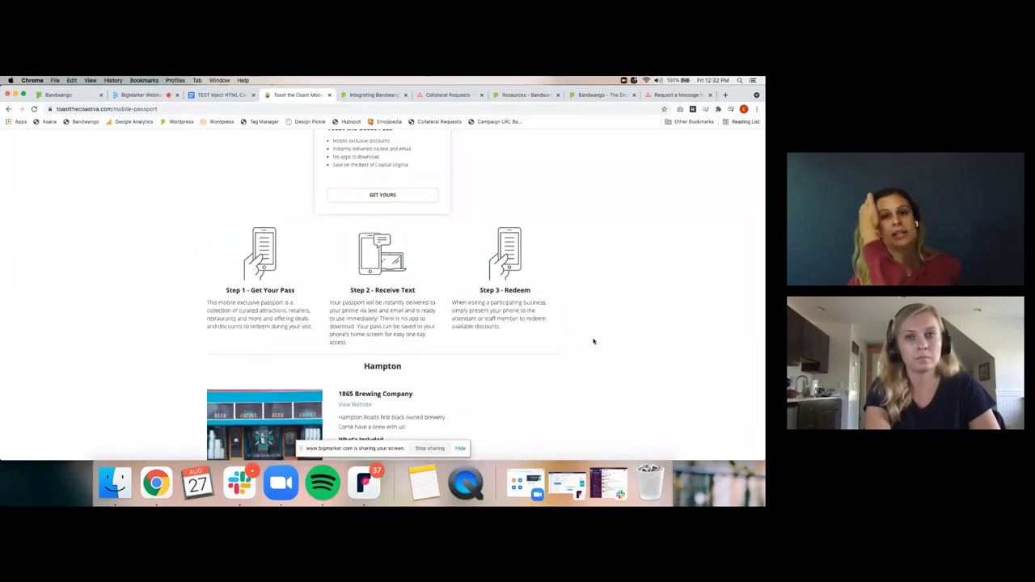
click(373, 94)
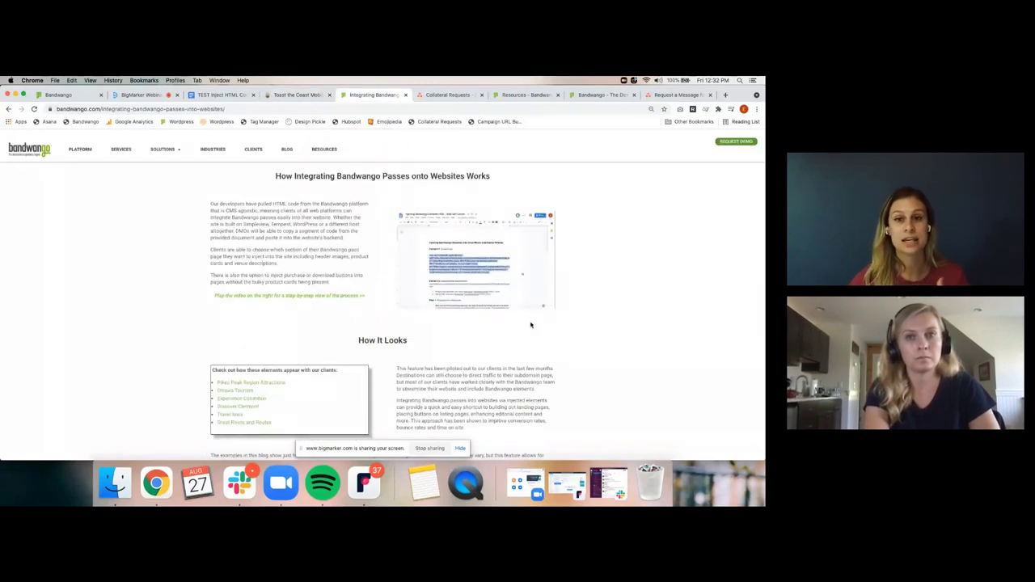
scroll(531, 324, up, 10)
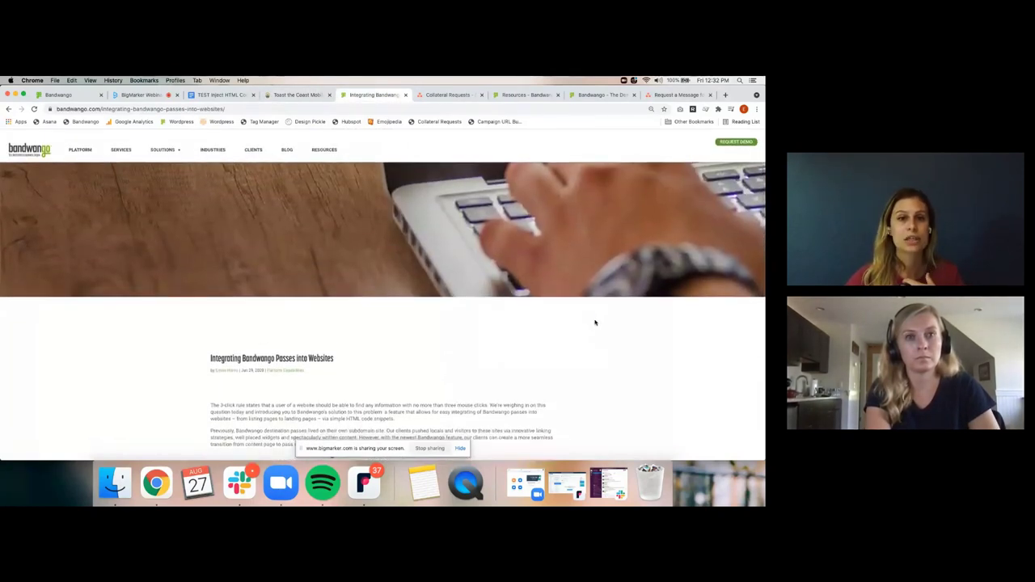
drag(338, 359, 184, 362)
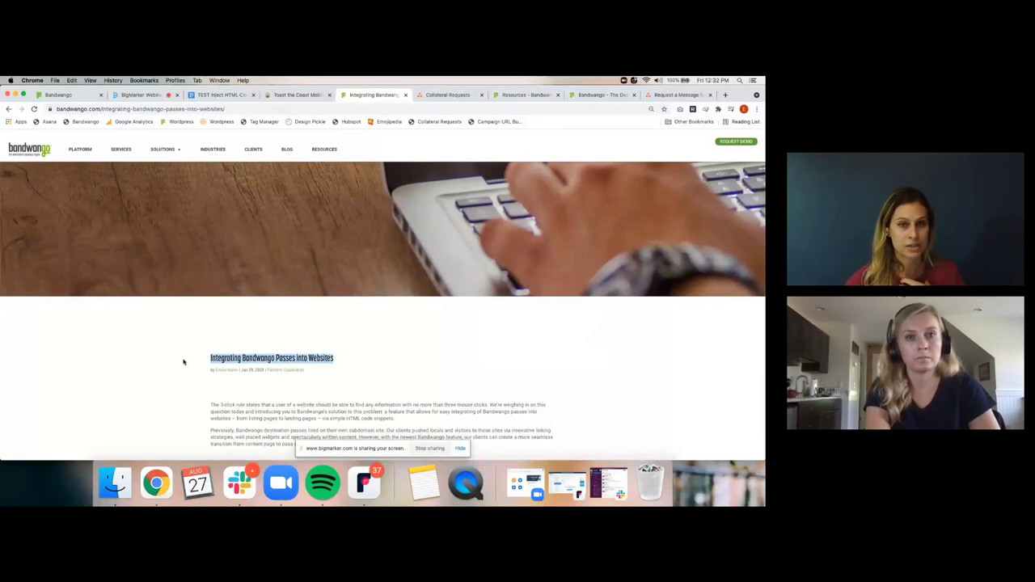
click(437, 369)
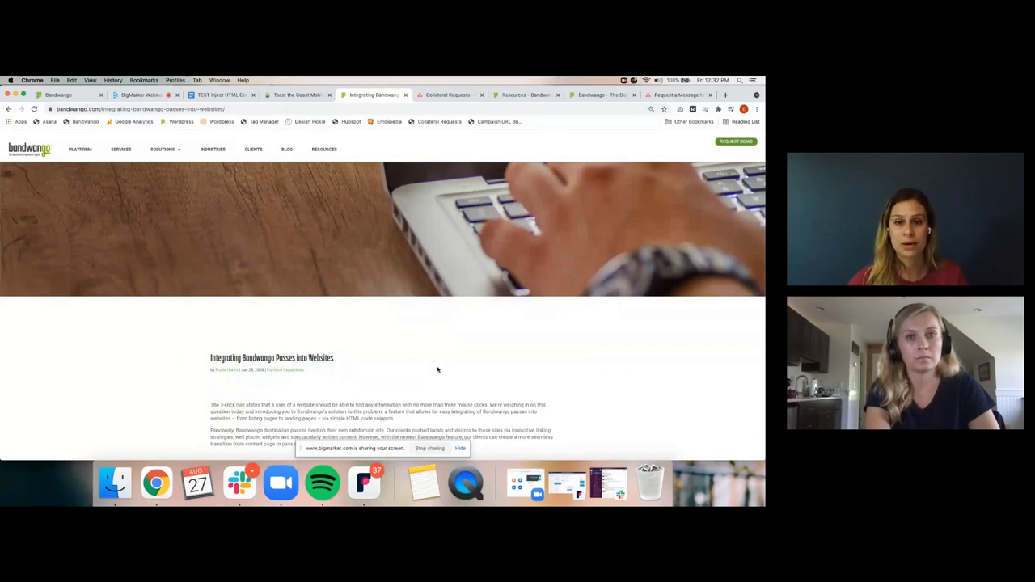
Play the article's step-by-step video in full screen, skipping ahead through the embed code, the WordPress page and the Walk with Lincoln result
scroll(612, 388, down, 3)
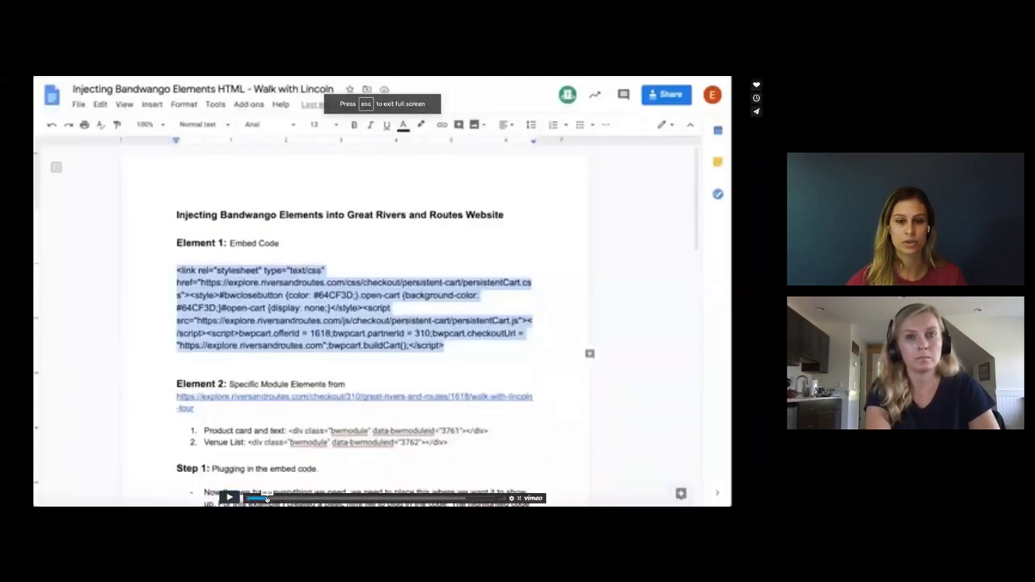
click(267, 498)
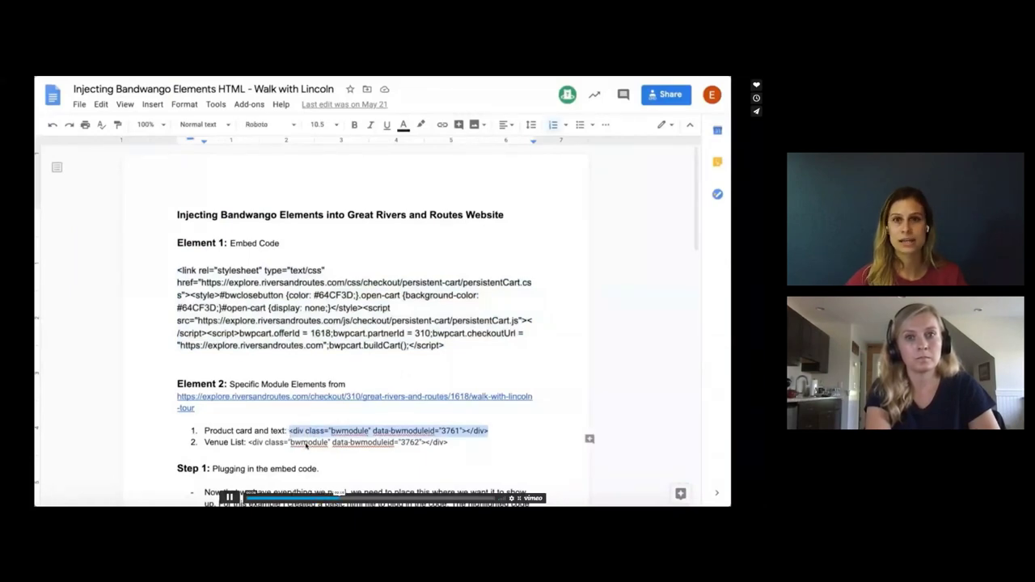
click(229, 497)
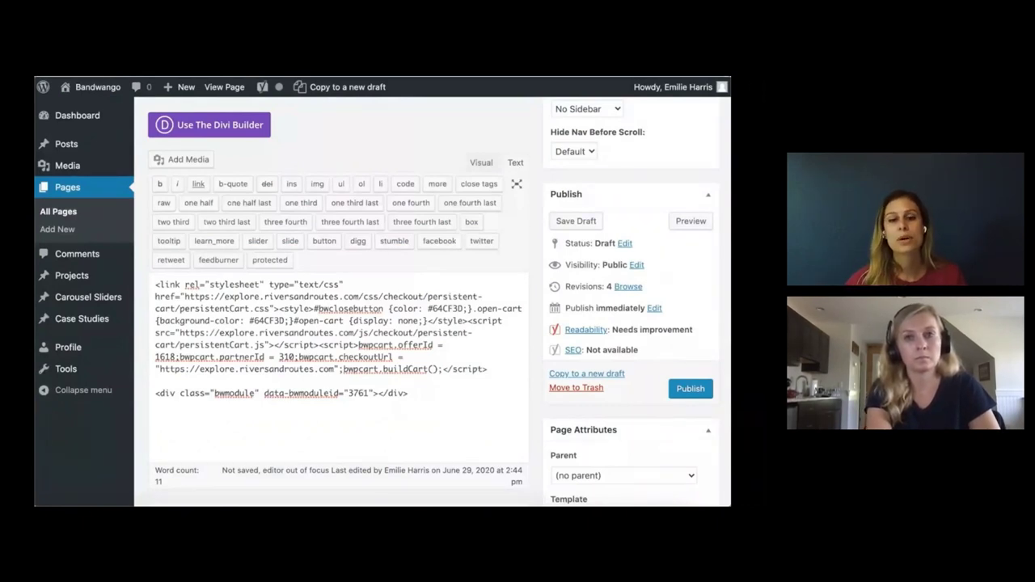
mouse_move(229, 498)
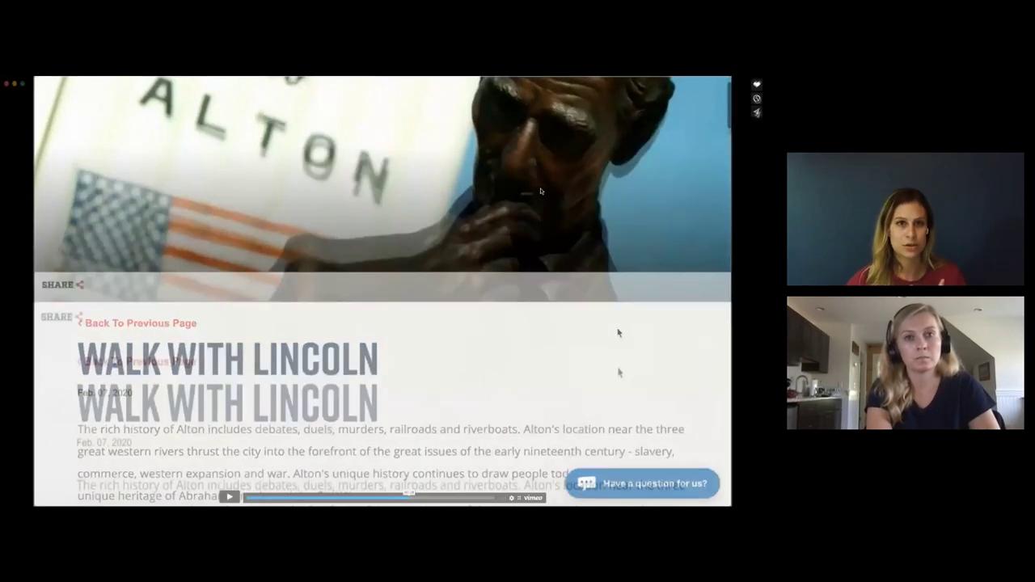
Return to the TEST Inject HTML Codes document and examine the placement steps and the Common Issues list
scroll(346, 307, down, 10)
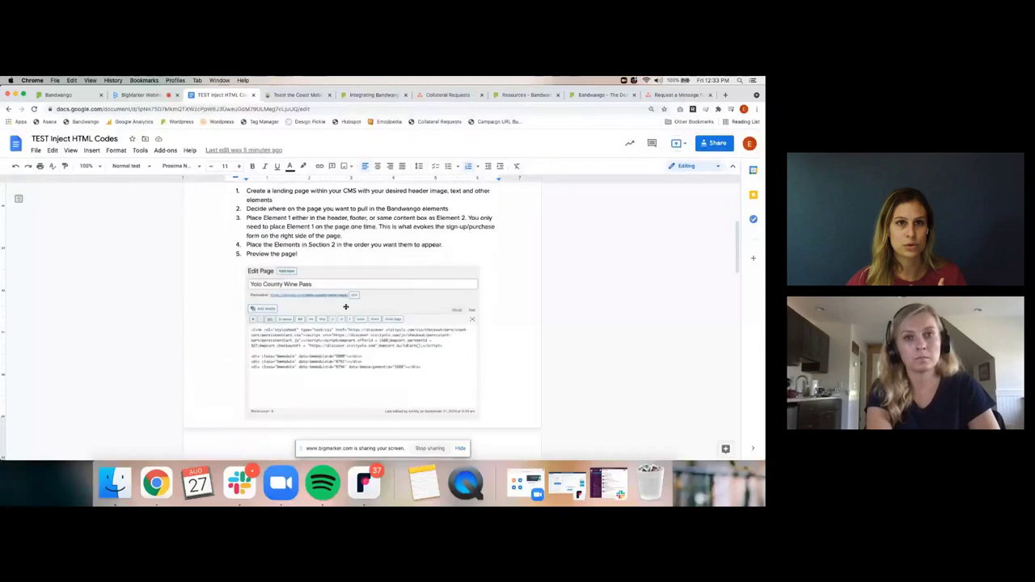
scroll(345, 307, down, 4)
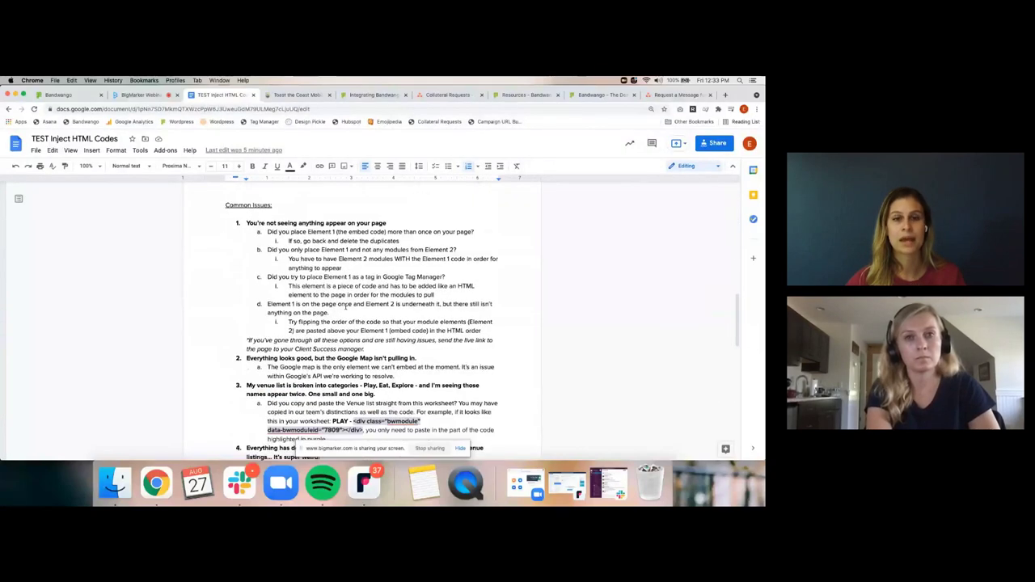
click(364, 300)
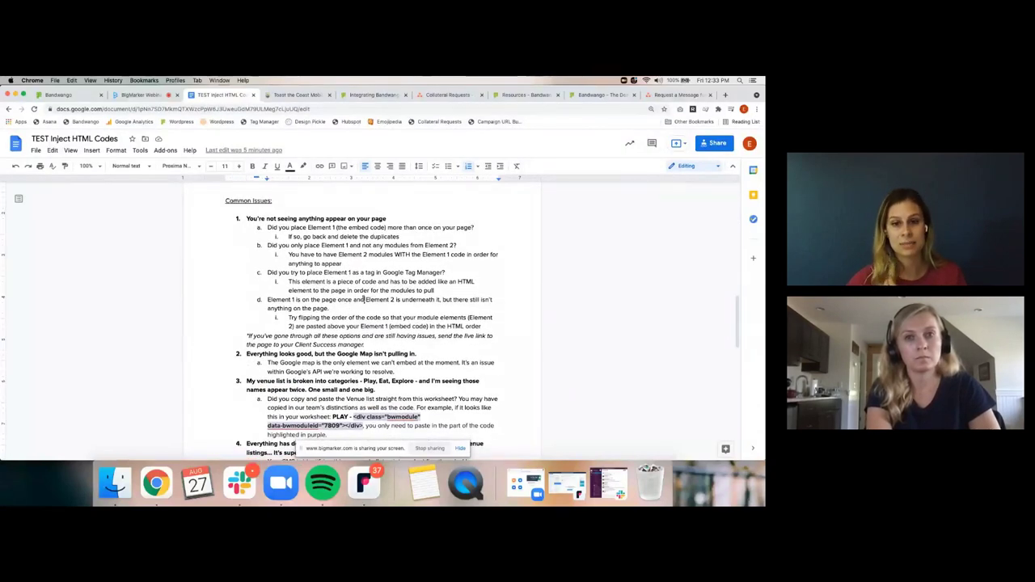
scroll(363, 318, down, 3)
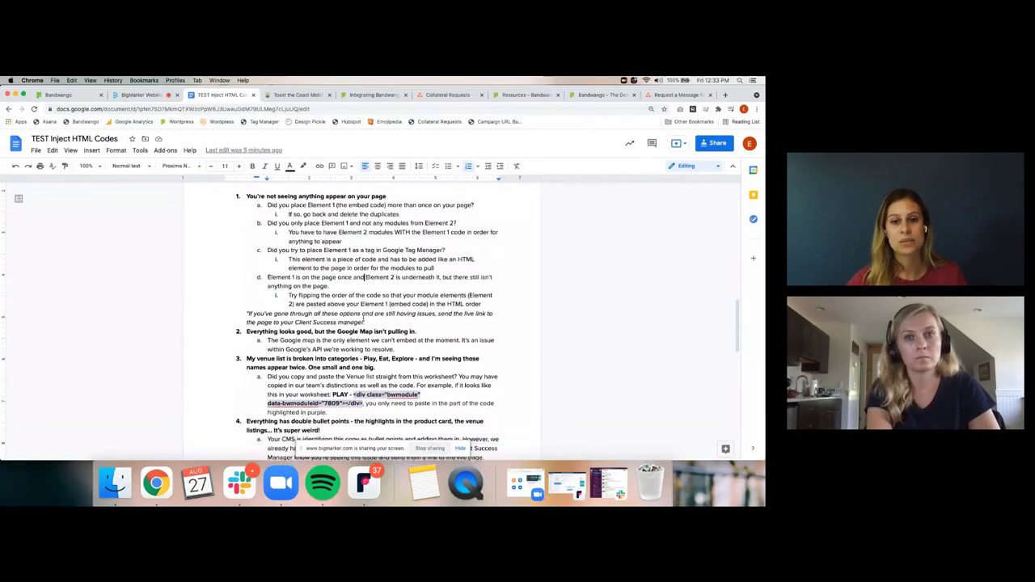
scroll(363, 319, down, 10)
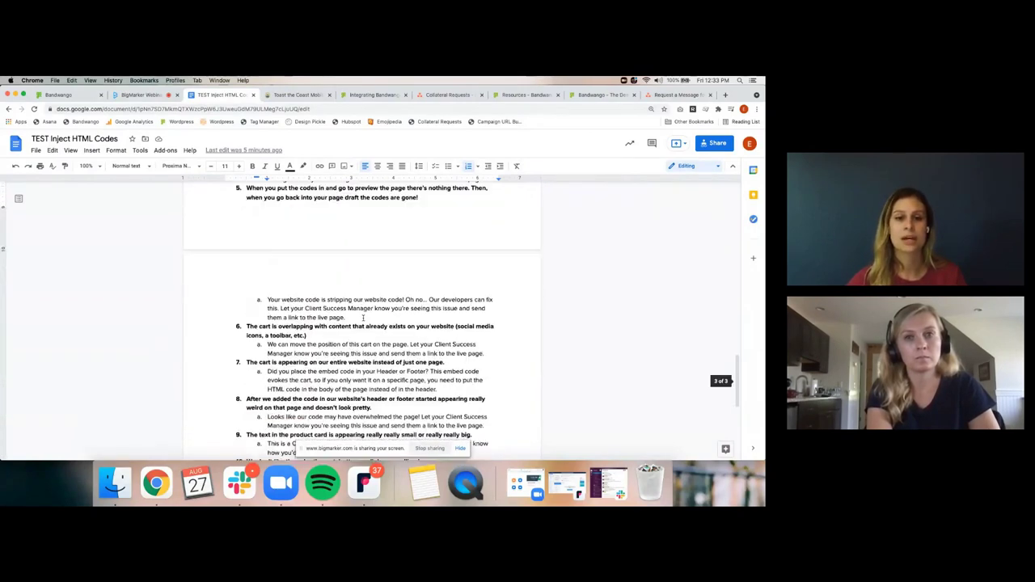
Examine the remaining Common Issues through item 11 and return to the embed and module codes at the document's start
scroll(363, 320, down, 1)
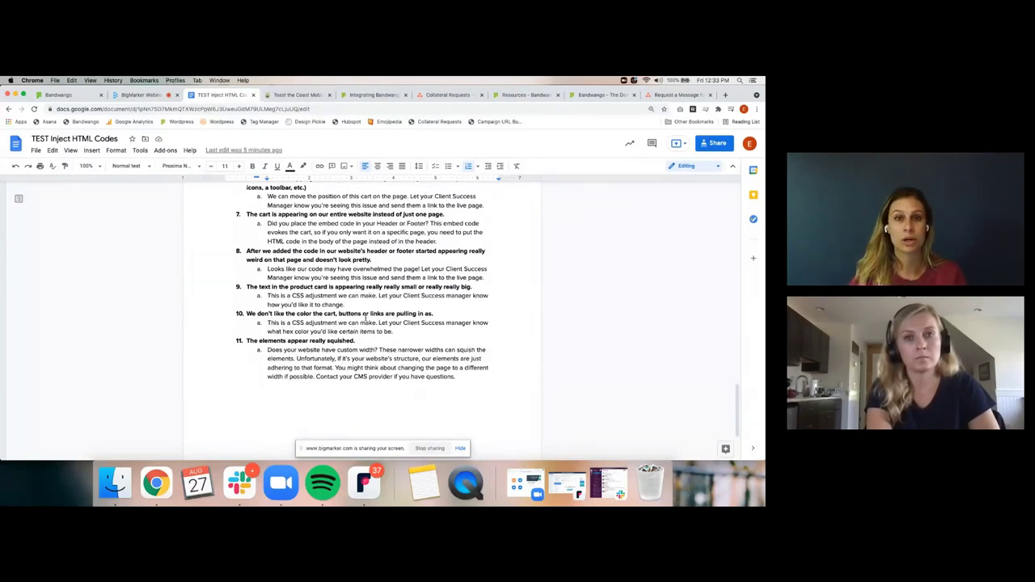
scroll(366, 318, down, 1)
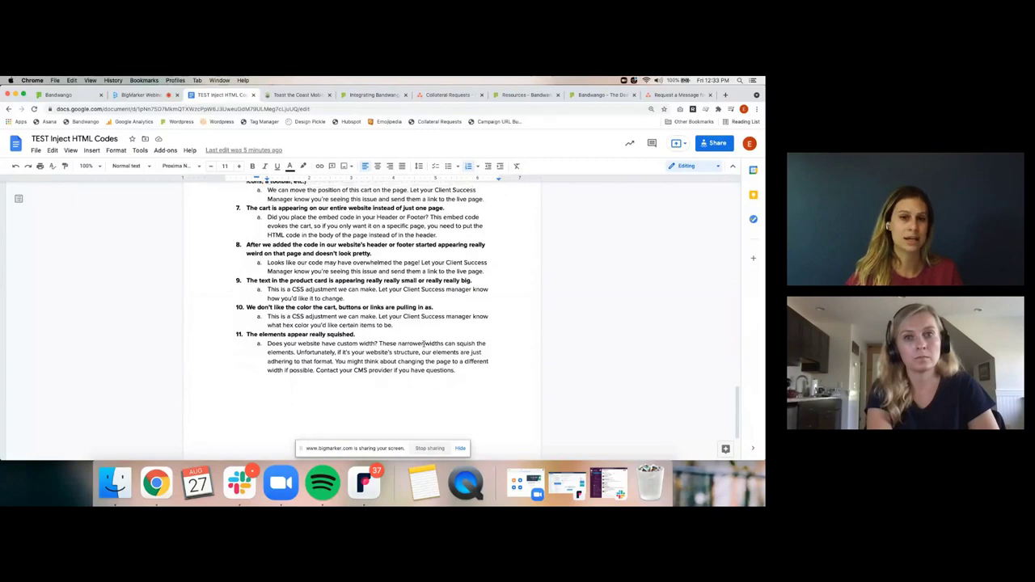
scroll(423, 343, up, 4)
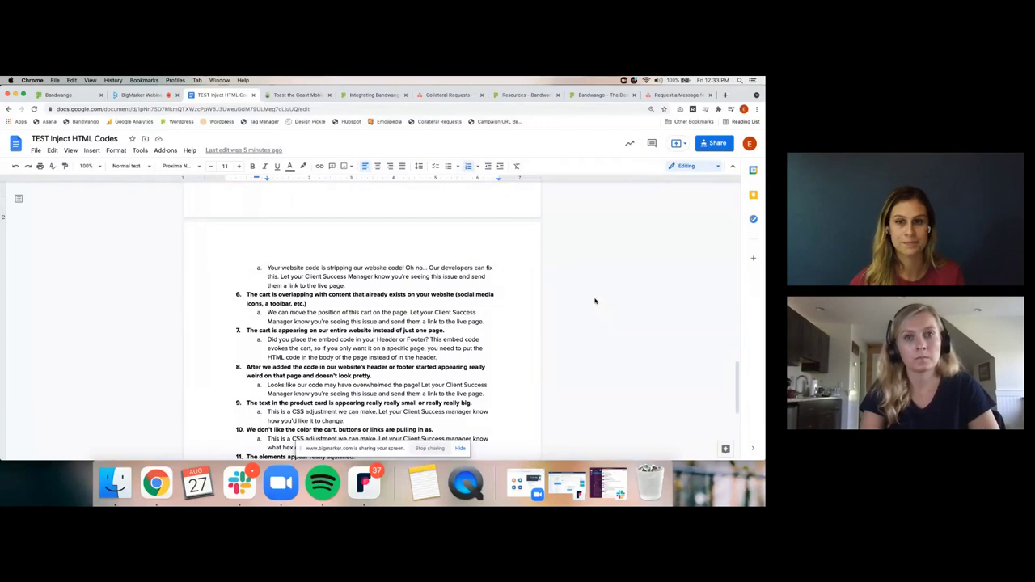
scroll(608, 295, up, 1)
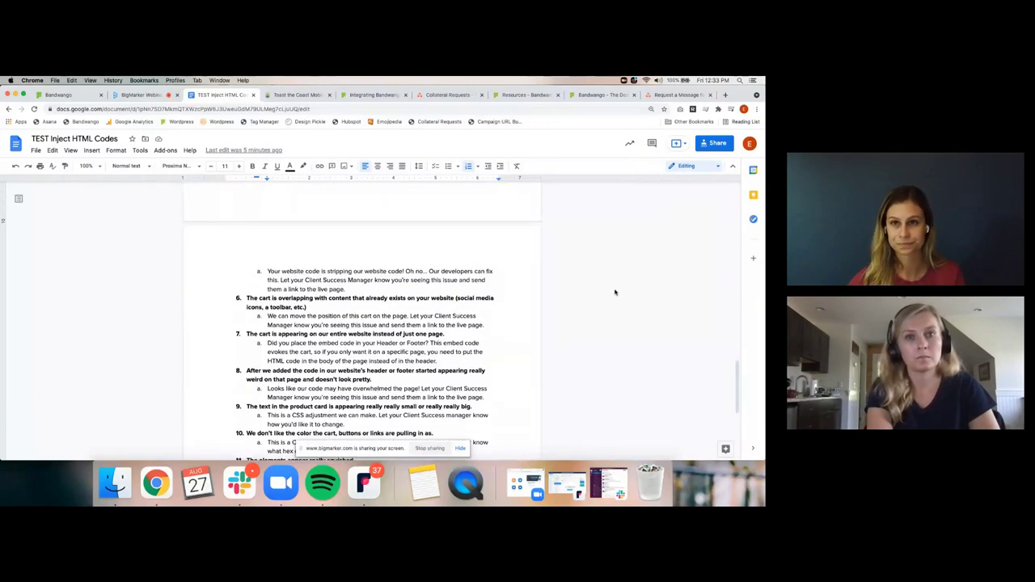
scroll(613, 289, up, 10)
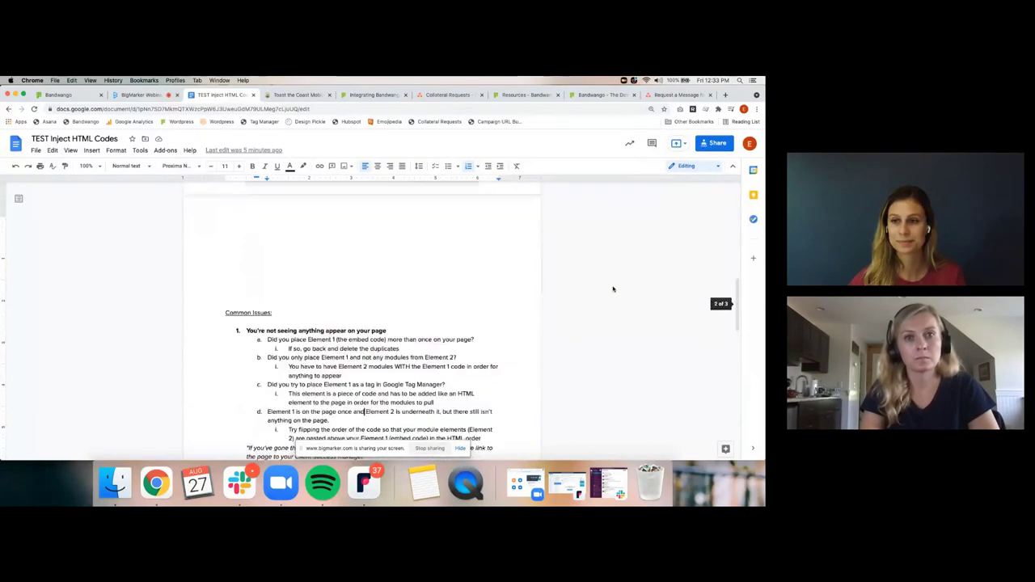
scroll(613, 289, up, 10)
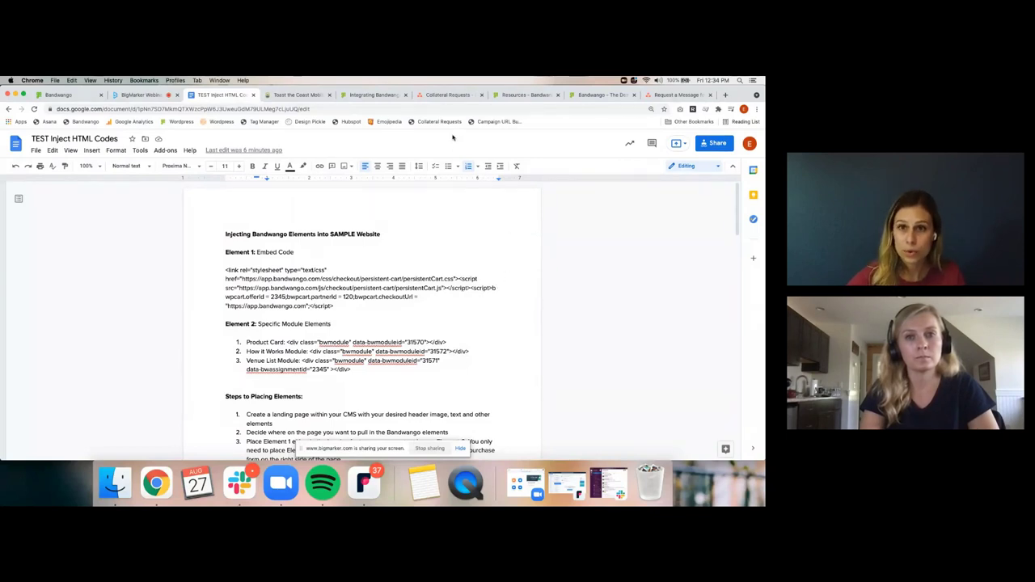
Show the Collateral Requests form and its link source on the Bandwango dashboard, and highlight the form's 10-business-day draft note
click(445, 95)
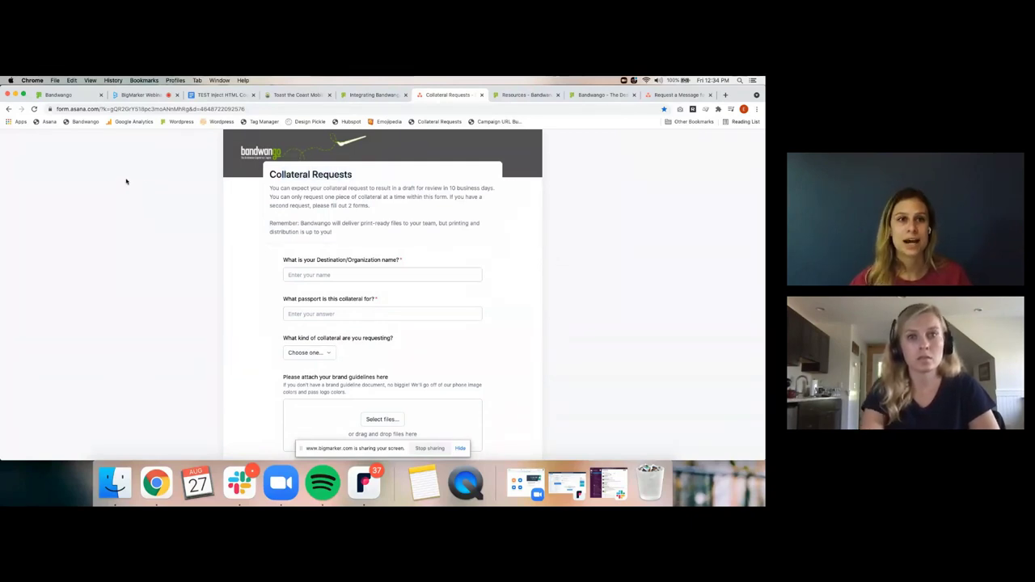
click(51, 98)
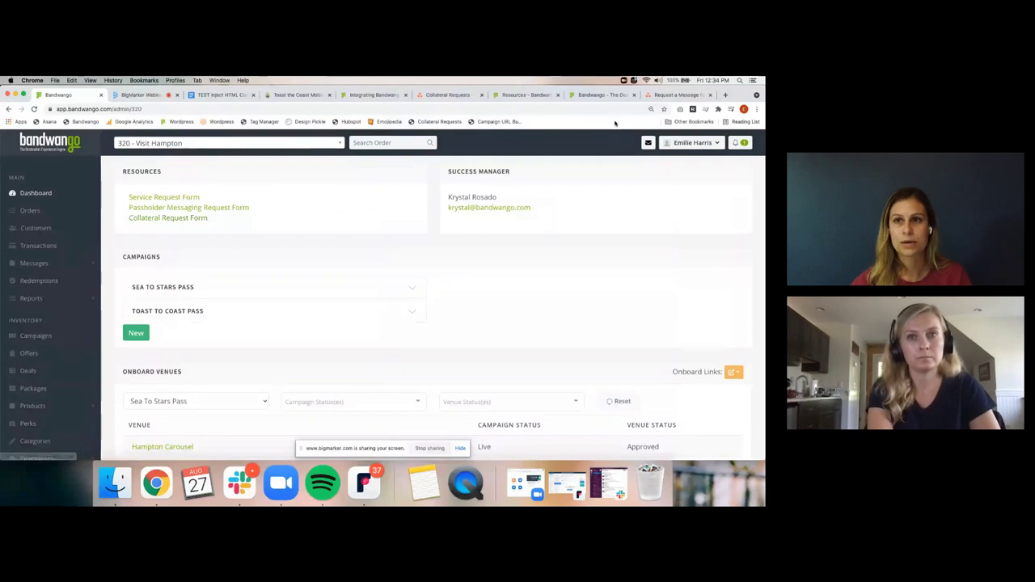
click(449, 95)
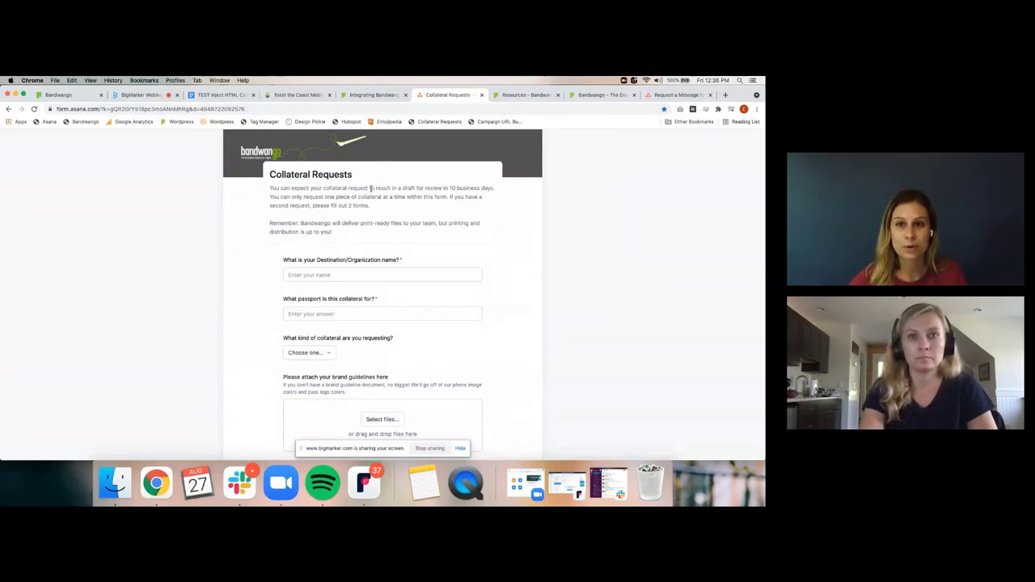
drag(370, 188, 474, 189)
click(473, 189)
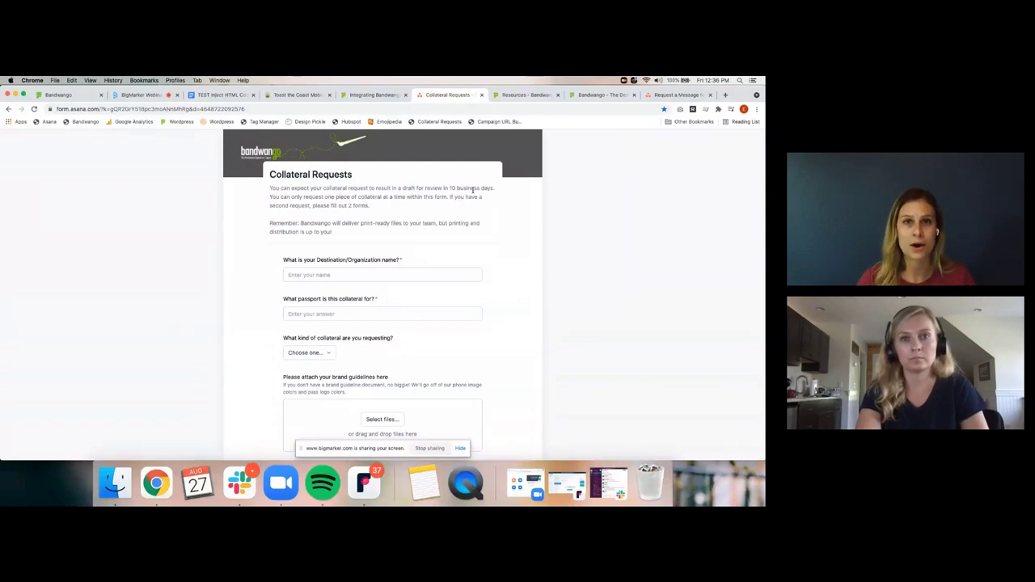
Find the collateral's drop-dead date question in the form and open its calendar
scroll(545, 308, down, 10)
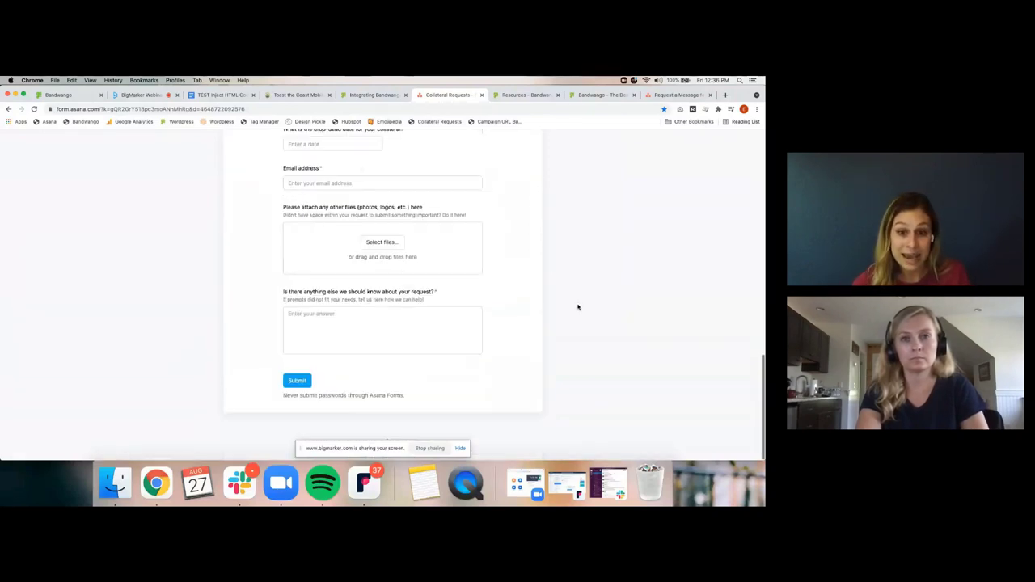
scroll(580, 305, up, 2)
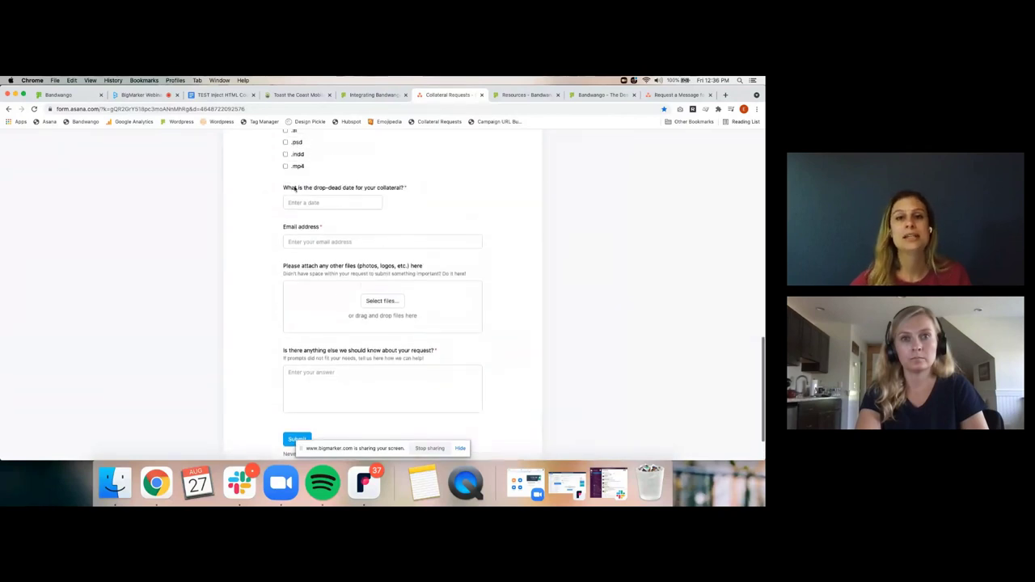
click(320, 204)
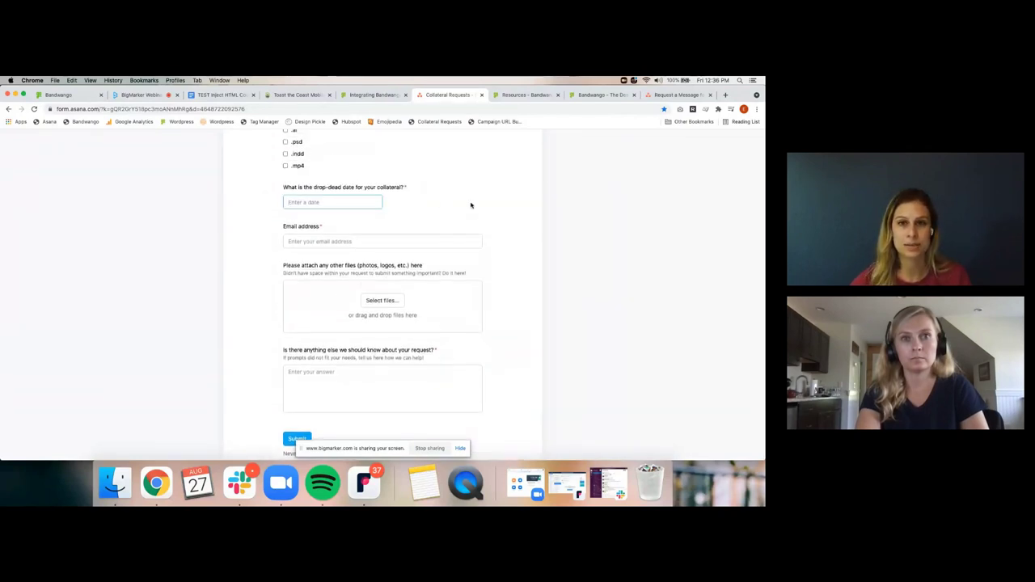
click(347, 201)
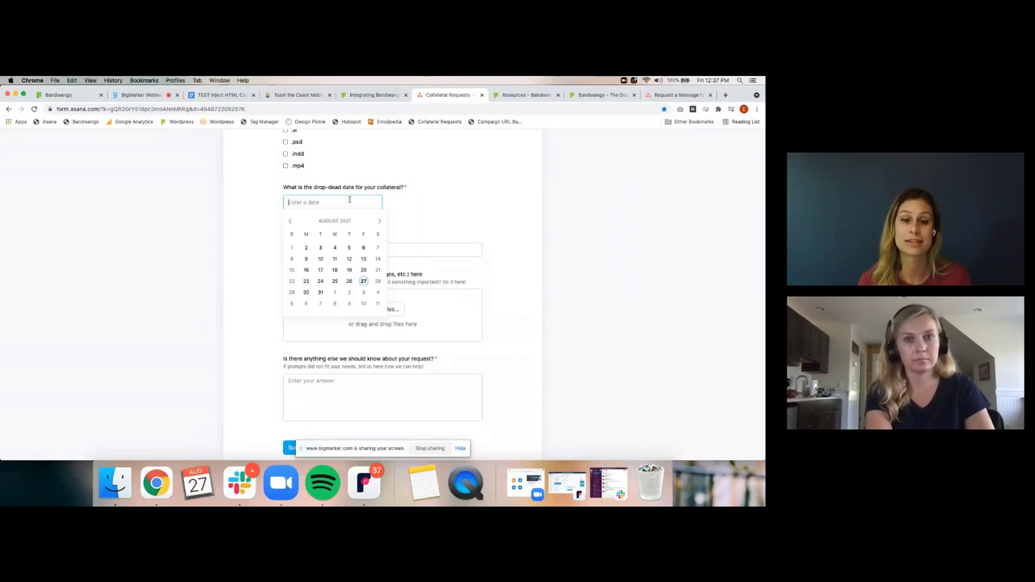
Set the kind of collateral requested to Posters/Flyers and view its follow-up questions
scroll(538, 228, up, 15)
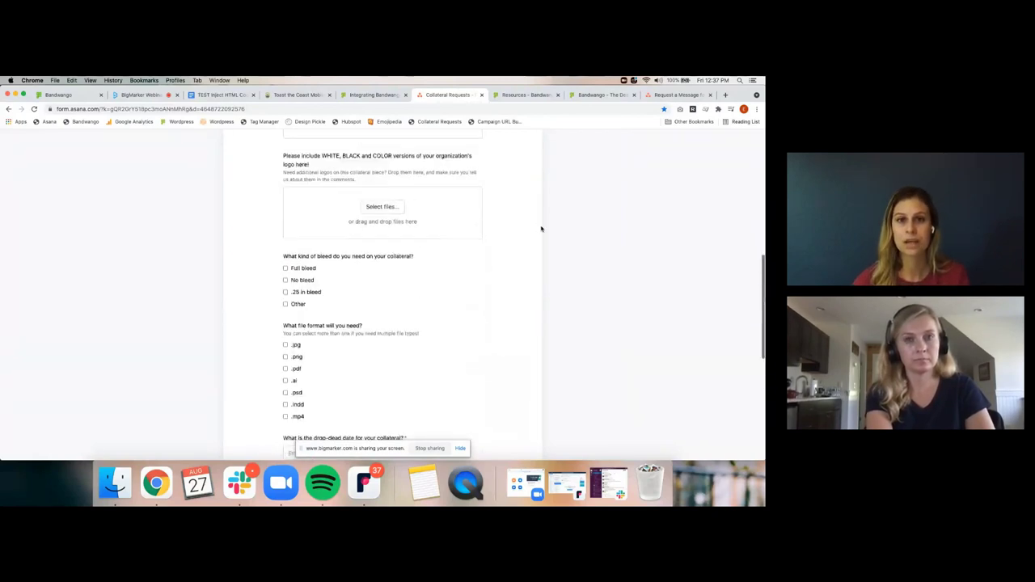
scroll(541, 228, up, 3)
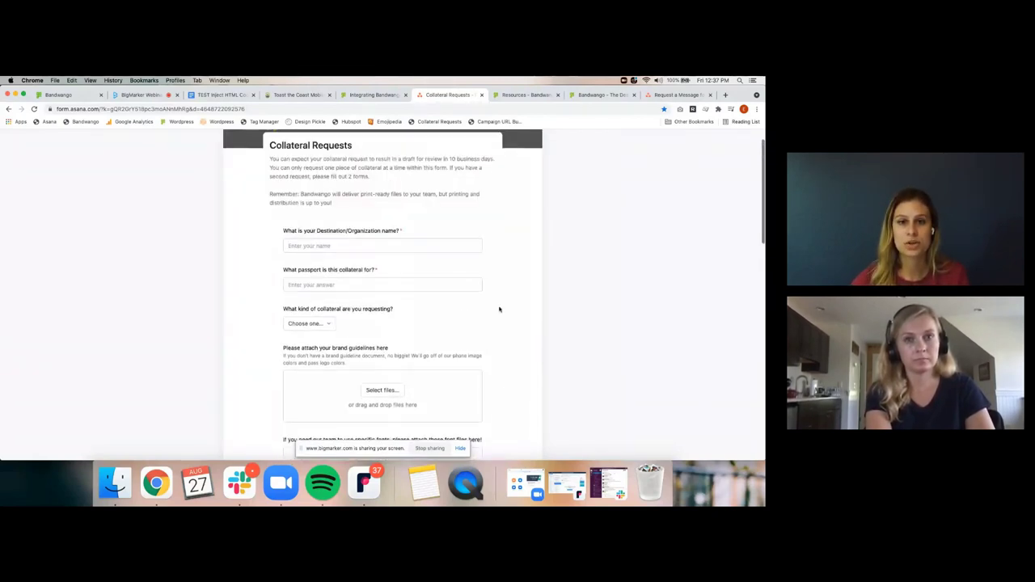
click(311, 325)
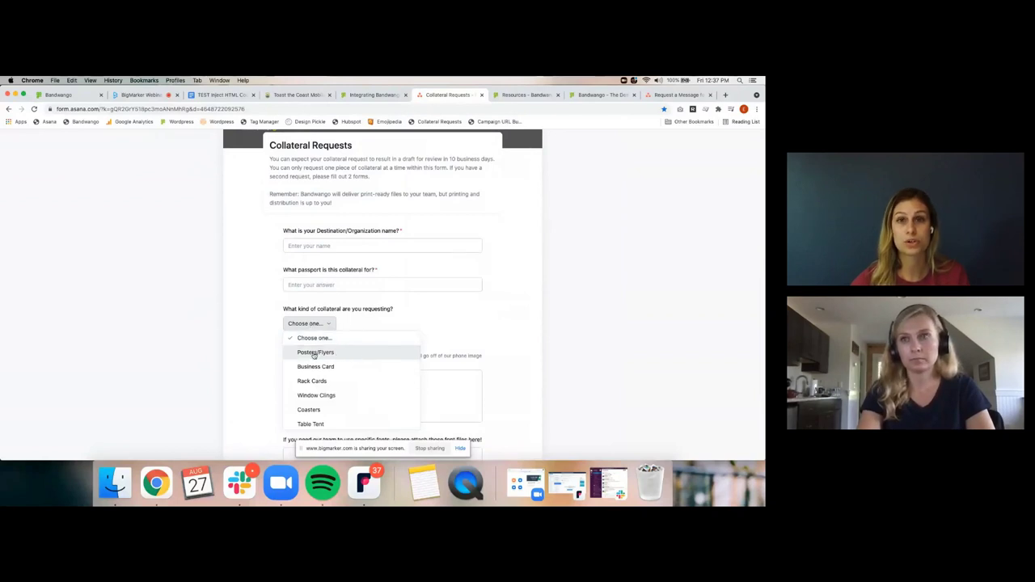
click(322, 354)
scroll(322, 356, down, 3)
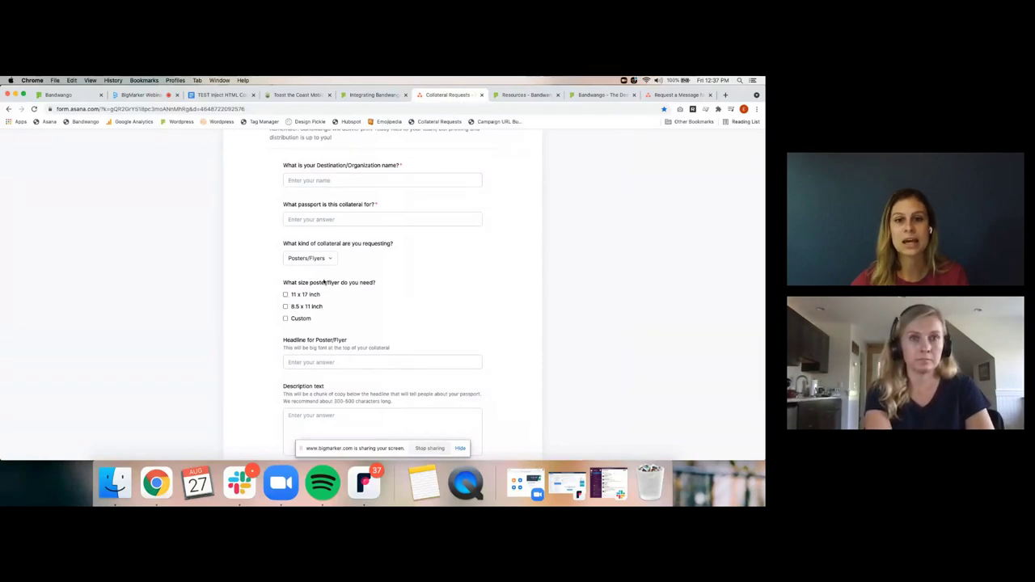
Change the kind of collateral to "Something totally different!" and place the cursor in the request description
click(320, 260)
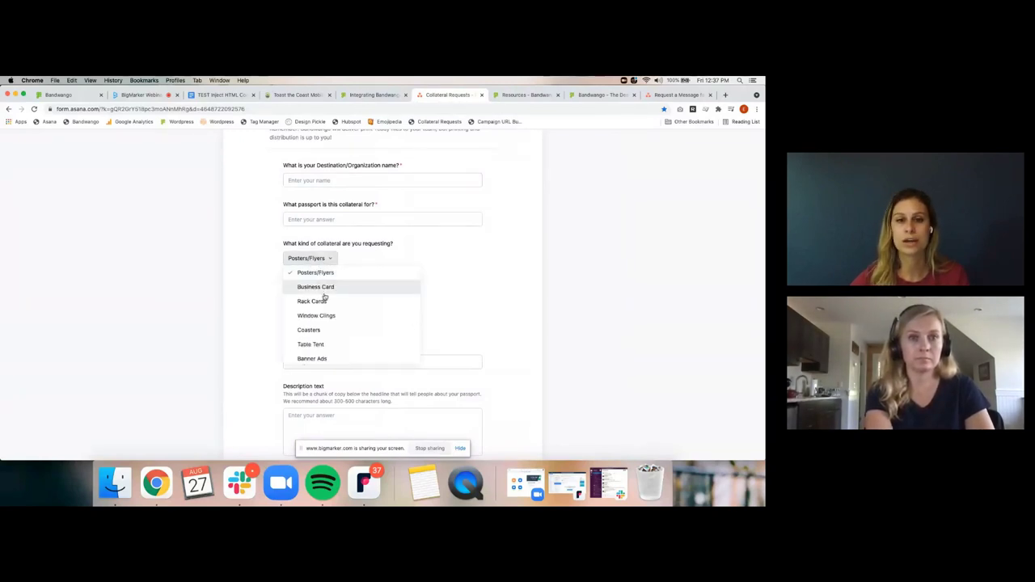
scroll(324, 304, down, 3)
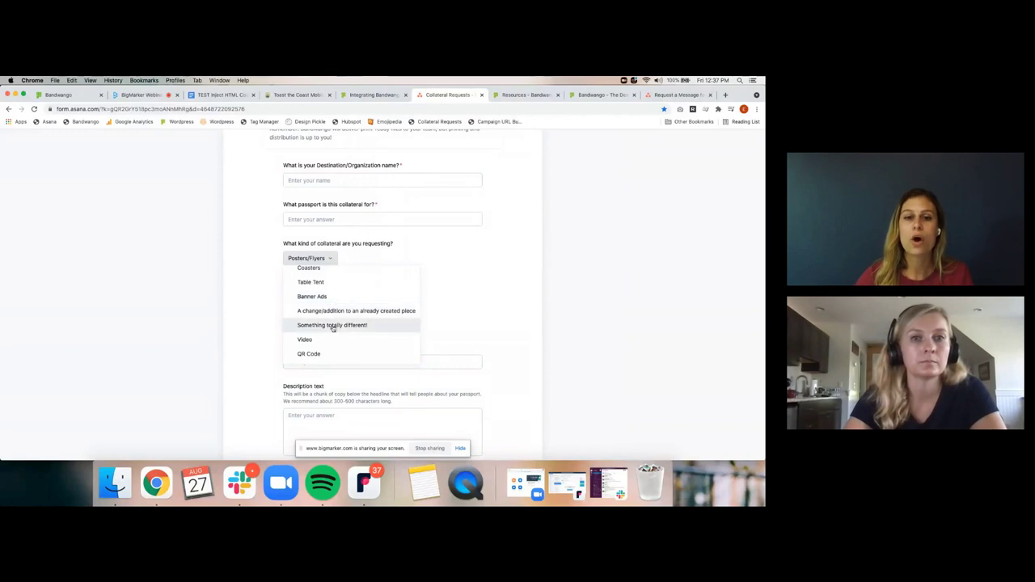
click(301, 327)
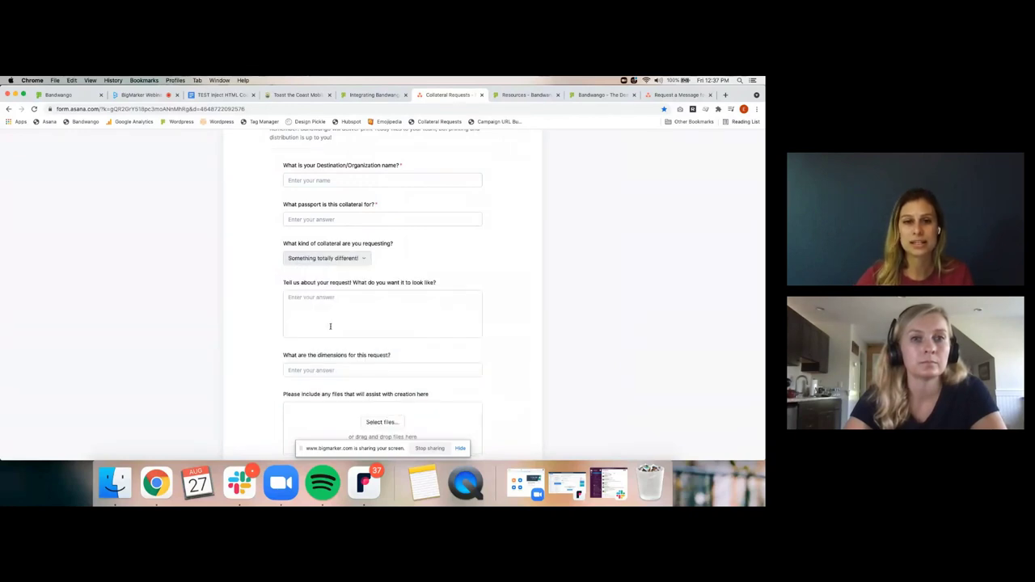
click(397, 311)
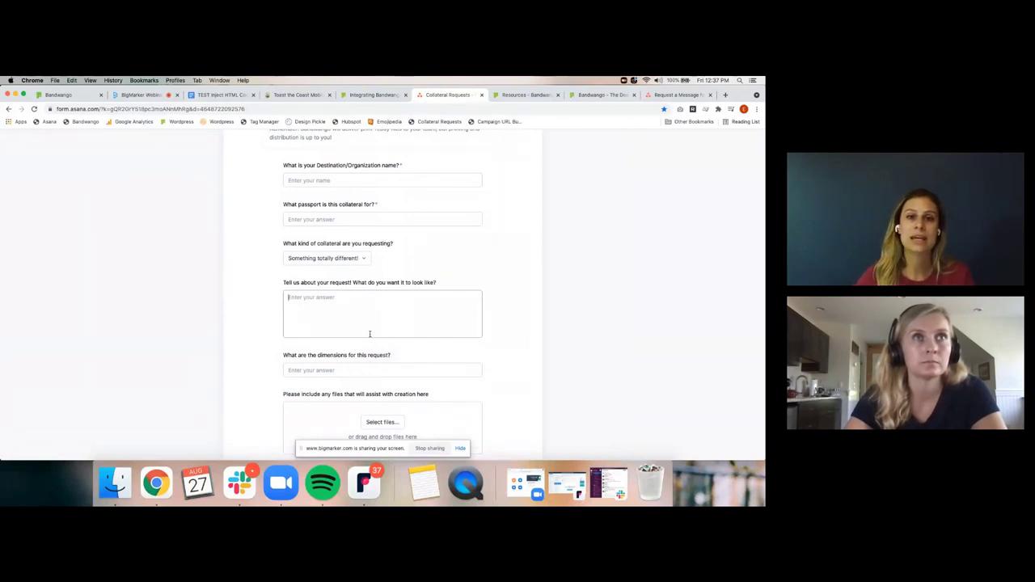
scroll(371, 331, down, 1)
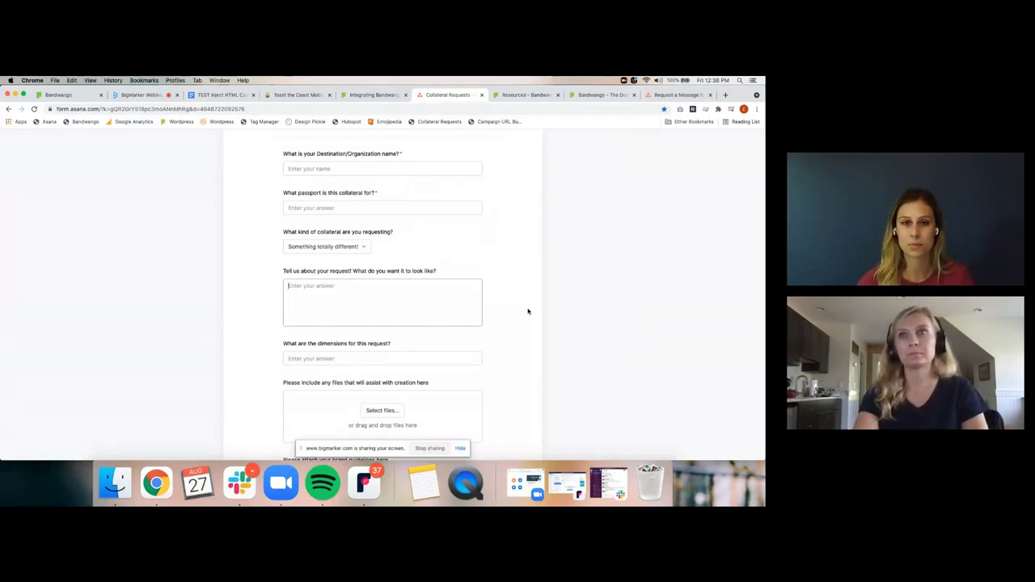
Change the kind of collateral to Video and highlight the "What kind of collateral are you requesting?" question
click(326, 247)
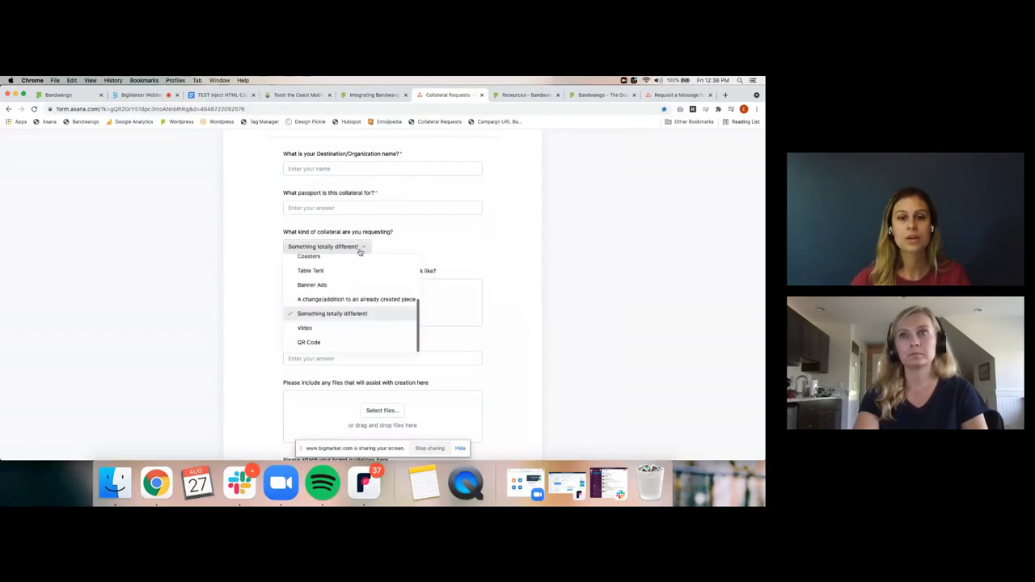
click(357, 314)
scroll(357, 331, down, 1)
click(342, 231)
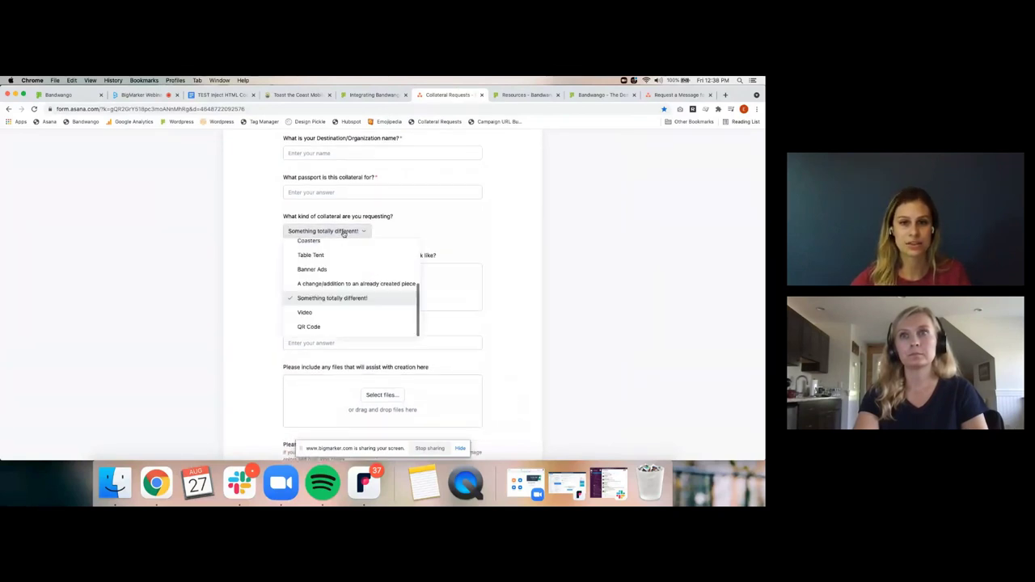
click(318, 314)
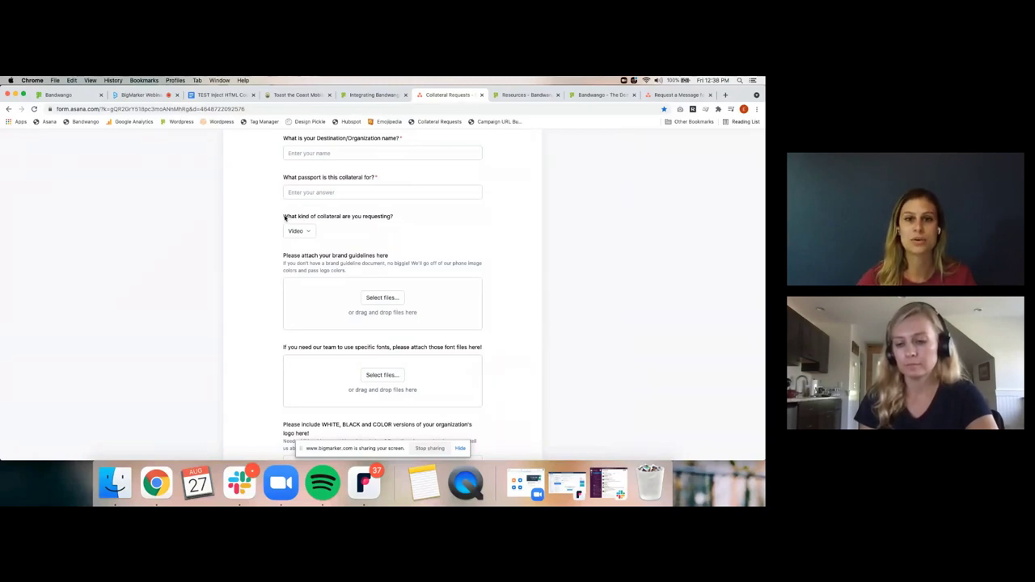
drag(283, 216, 382, 216)
click(382, 216)
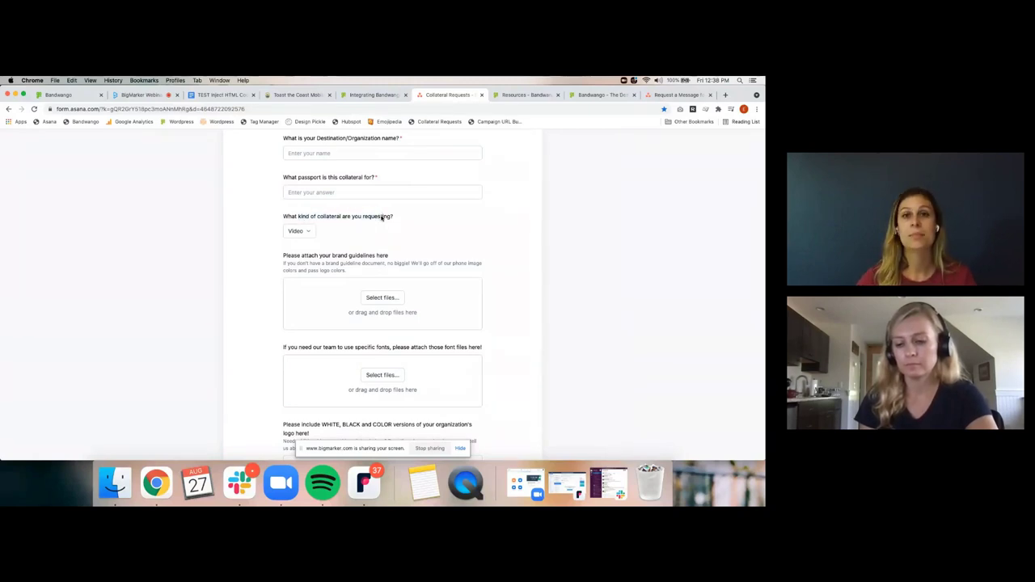
Set the kind of collateral to "A change/addition to an already created piece" and view its follow-up questions
click(308, 234)
click(308, 233)
click(308, 233)
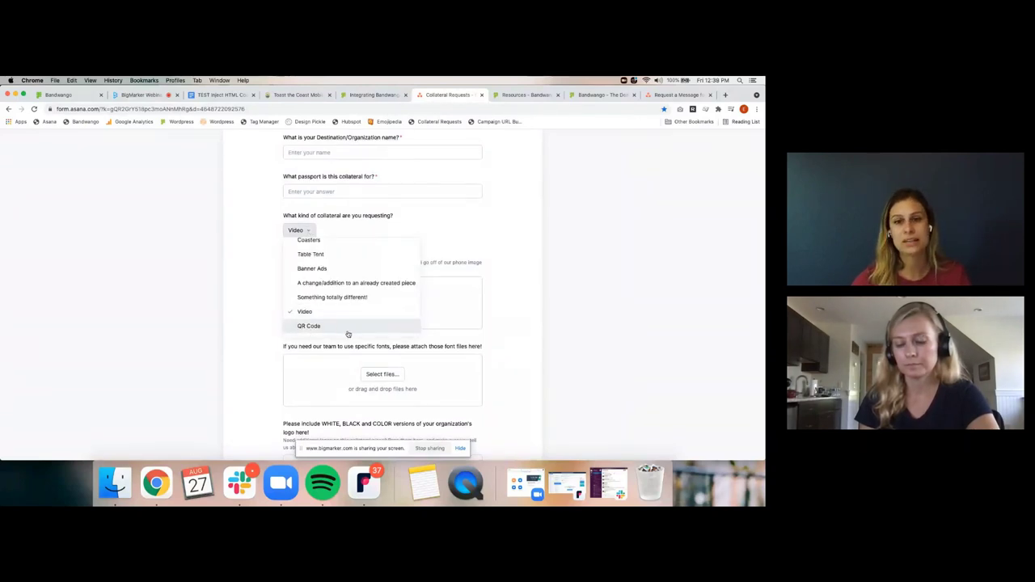
click(292, 284)
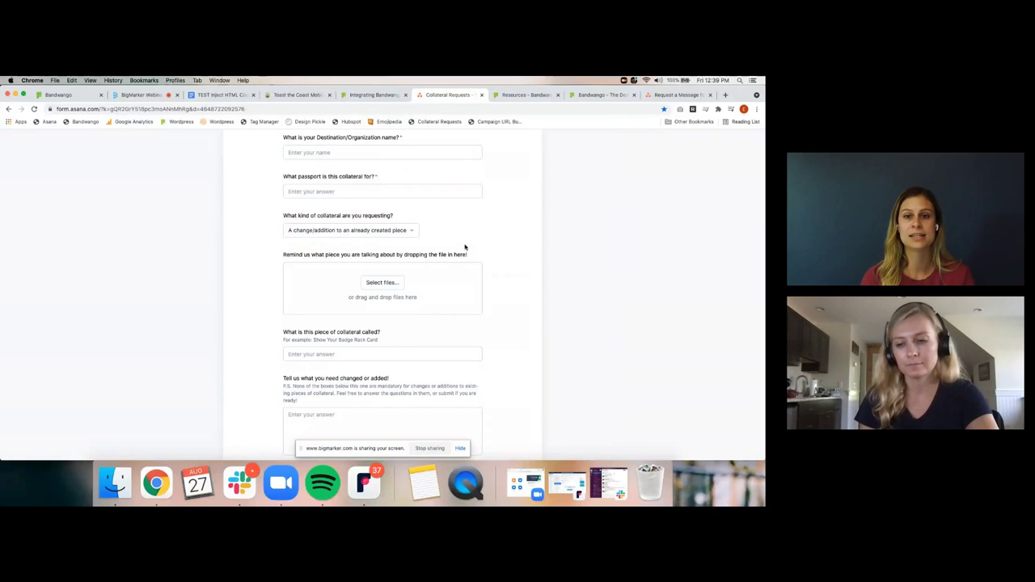
scroll(412, 270, up, 1)
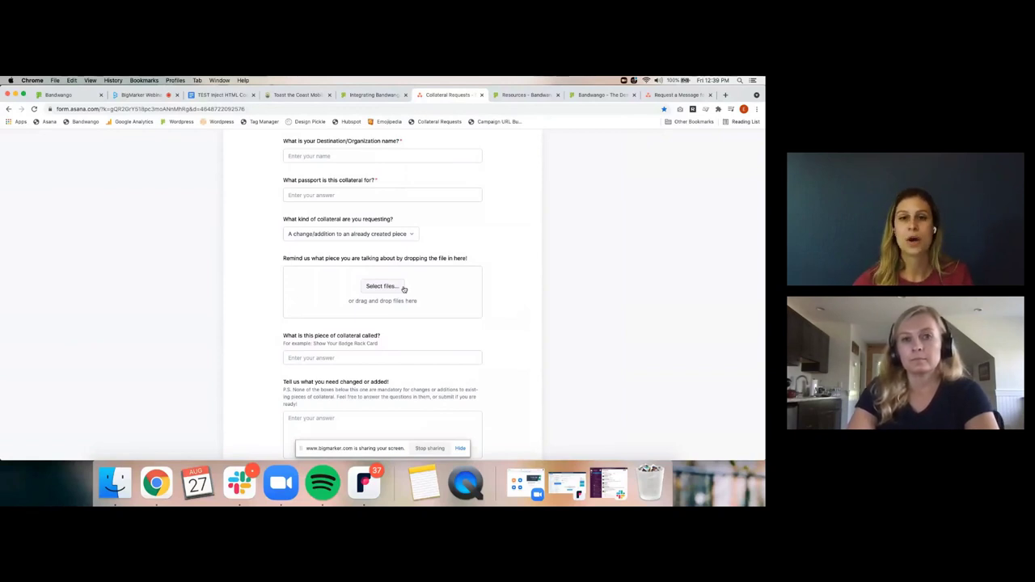
Review the available collateral kinds once more and close the list without choosing another option
click(386, 235)
scroll(356, 324, up, 5)
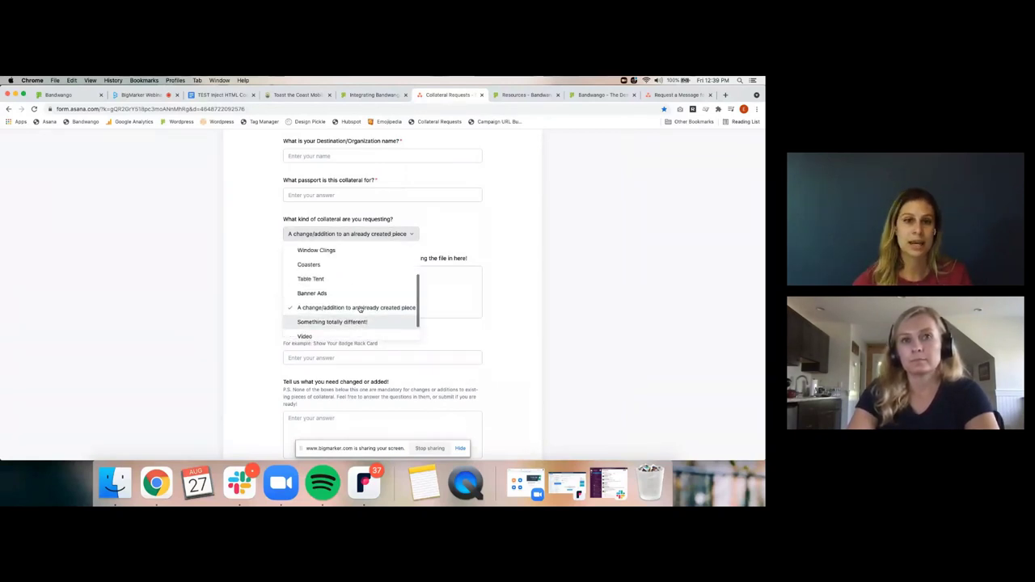
scroll(349, 312, down, 3)
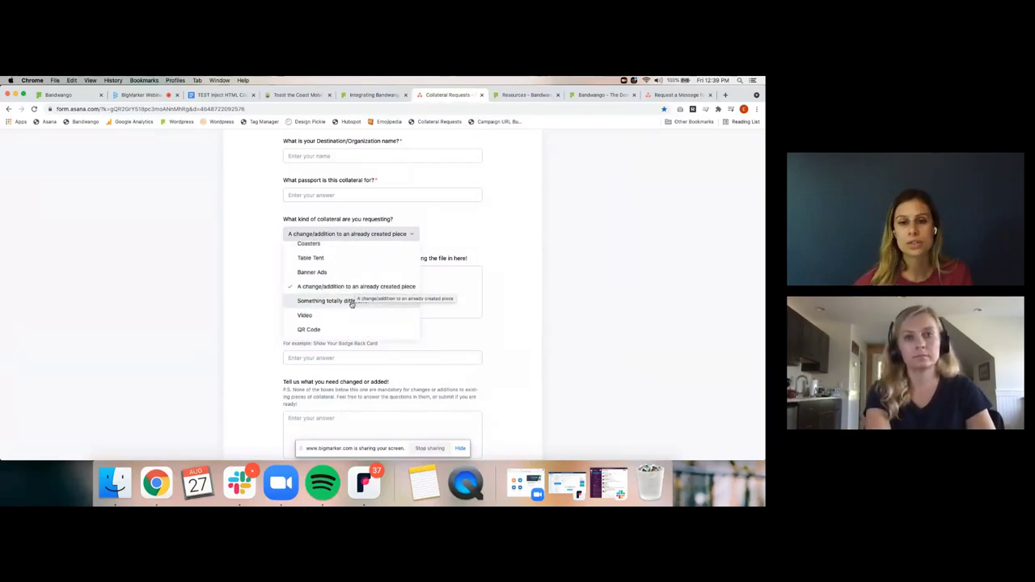
click(508, 313)
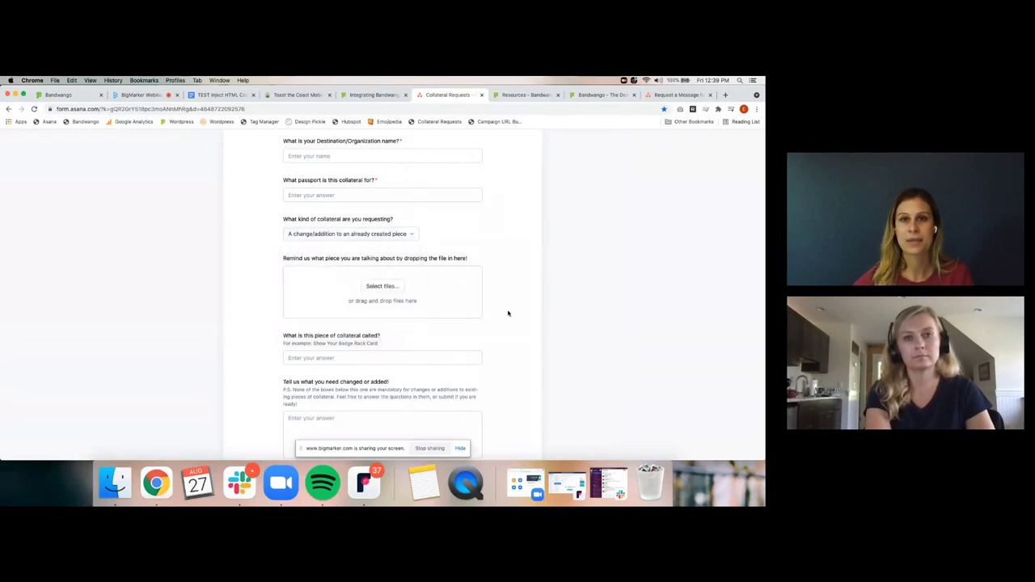
Return to the start of the Collateral Requests form and stop sharing the screen
scroll(508, 313, up, 5)
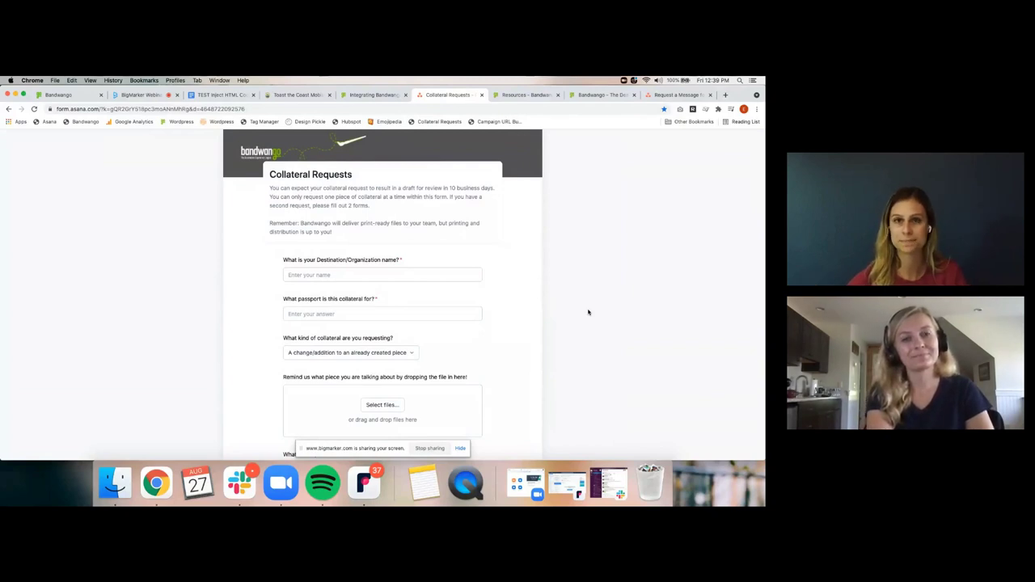
click(429, 448)
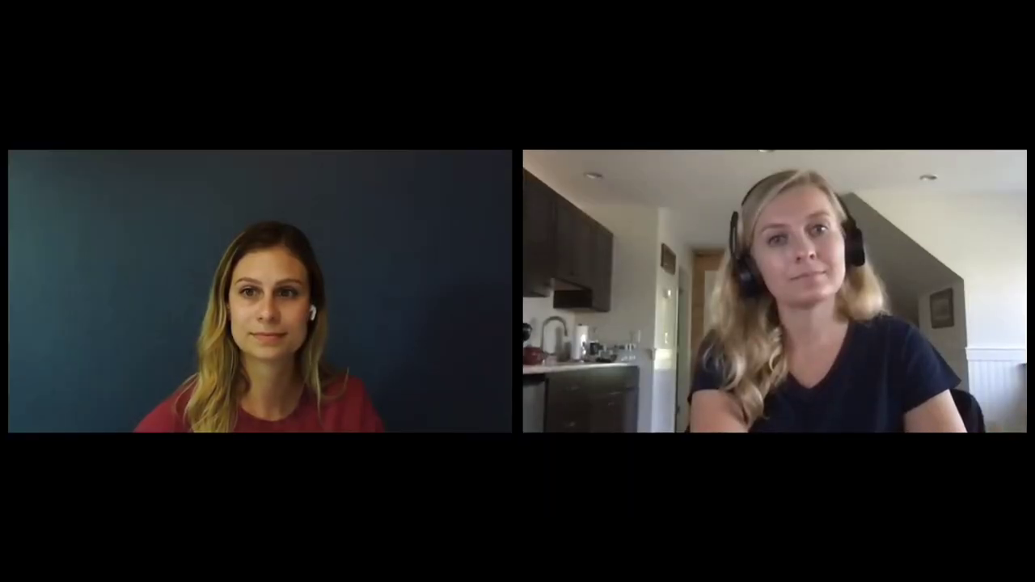